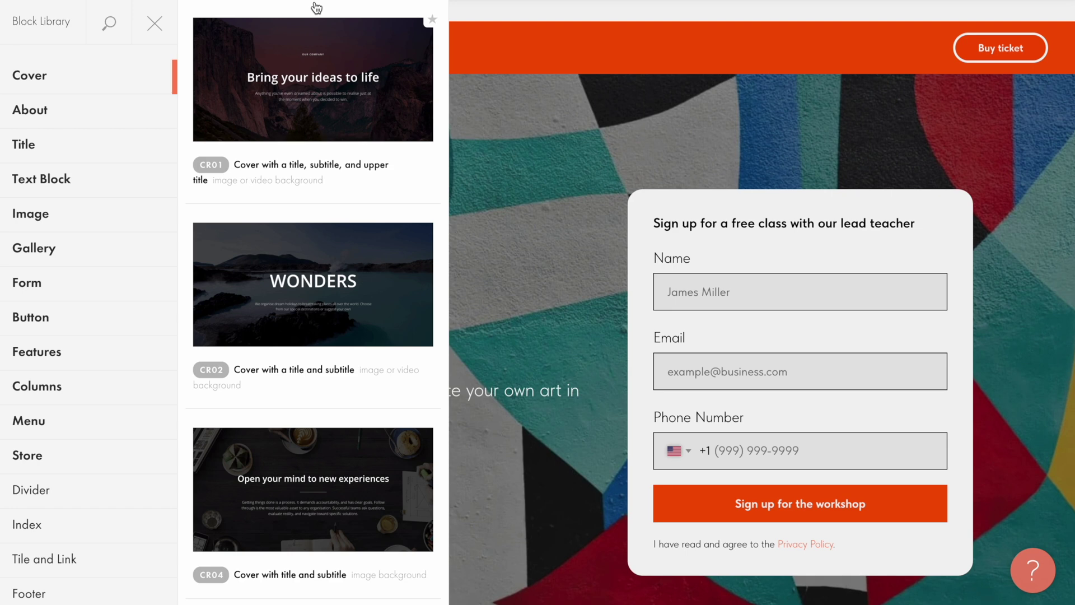
scroll(317, 7, down, 2)
scroll(316, 8, down, 1)
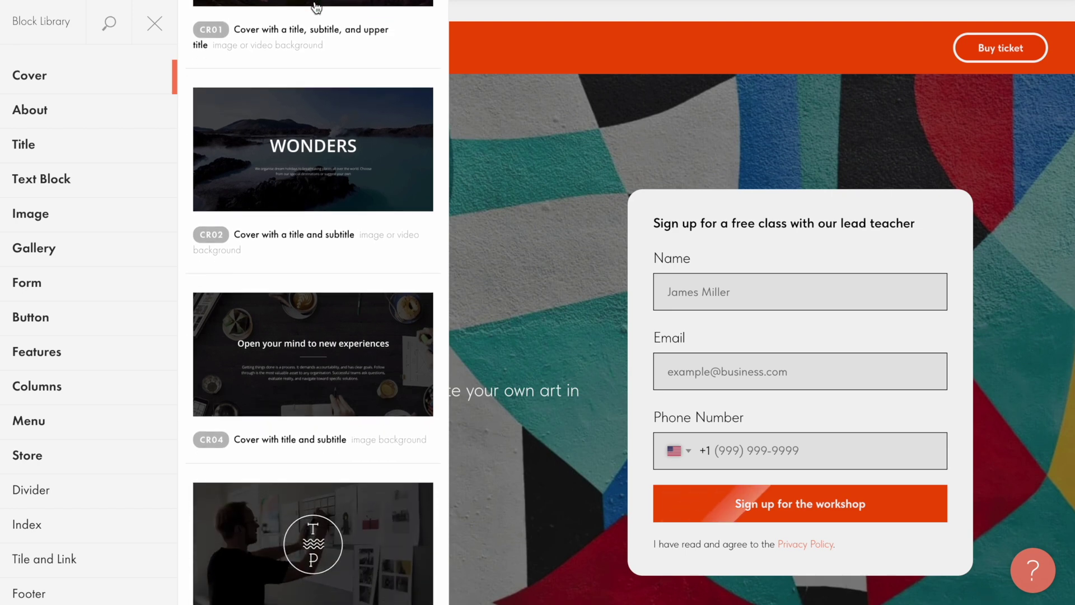
scroll(316, 7, down, 1)
scroll(316, 8, down, 1)
scroll(315, 7, down, 1)
scroll(316, 7, down, 1)
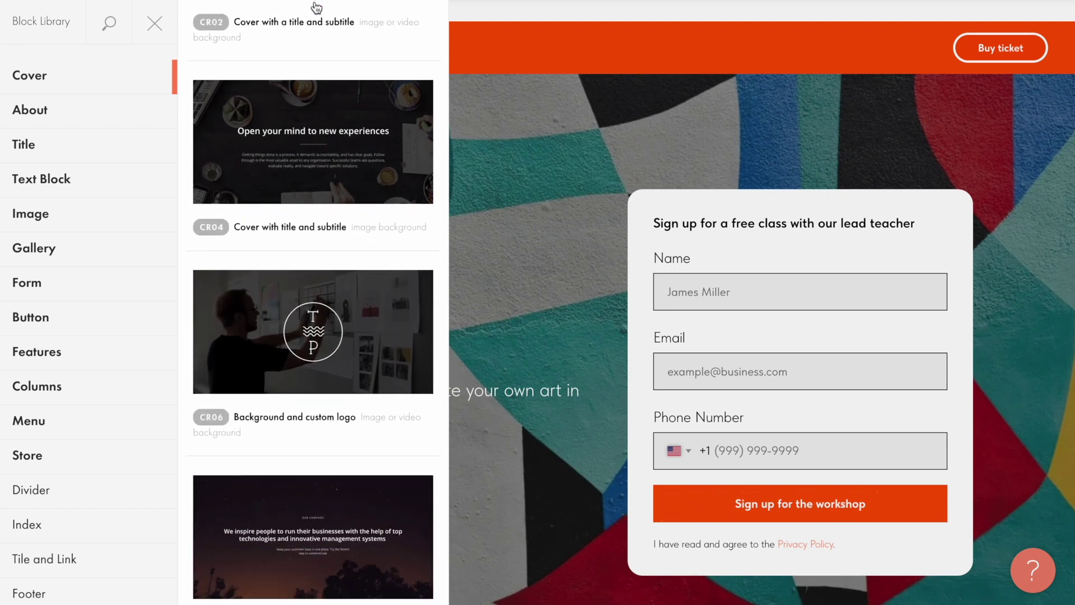
scroll(316, 8, down, 1)
scroll(316, 7, down, 1)
scroll(316, 8, down, 1)
scroll(315, 8, down, 1)
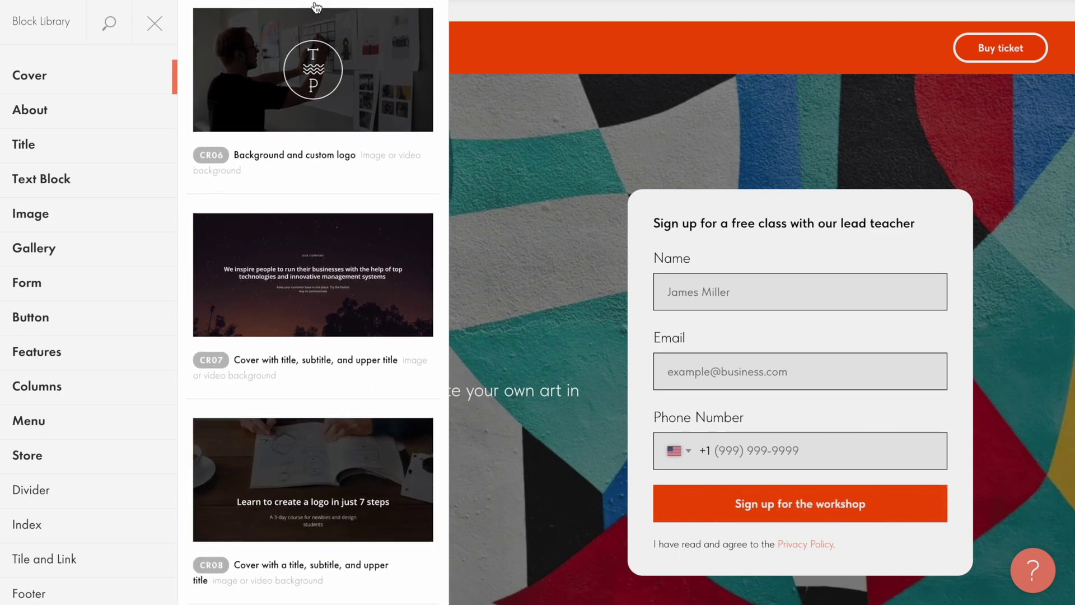
scroll(316, 7, down, 1)
scroll(316, 8, down, 1)
scroll(316, 7, down, 1)
scroll(316, 8, down, 1)
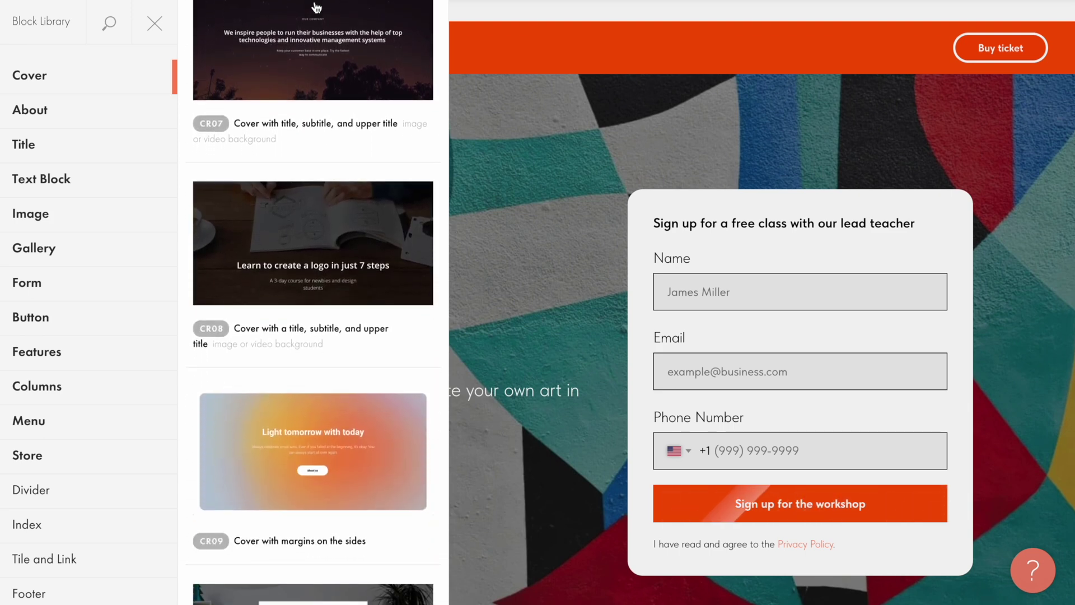
scroll(316, 7, down, 1)
scroll(316, 8, down, 1)
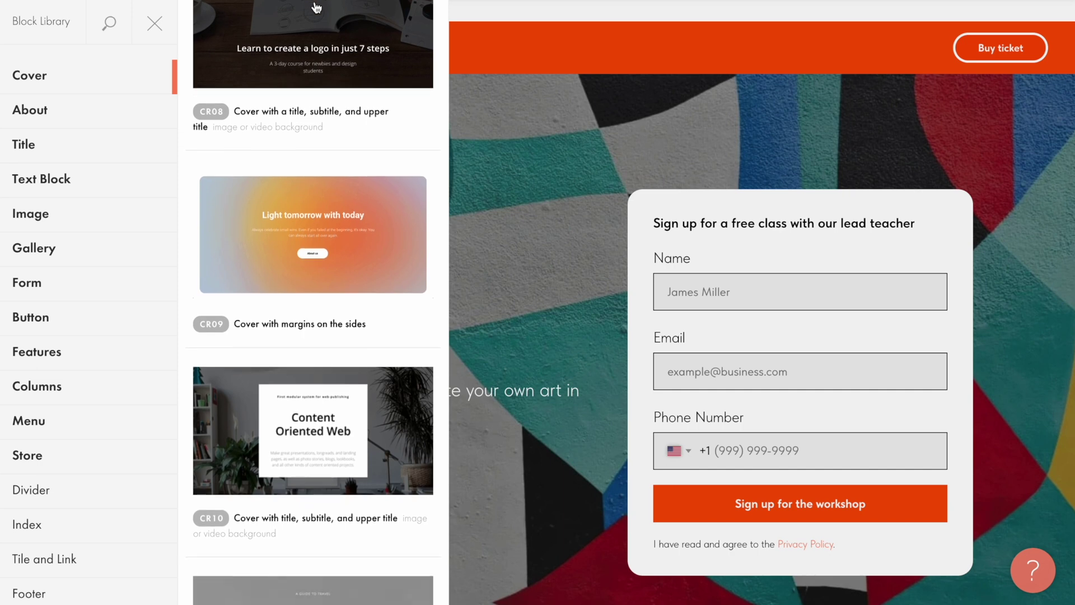
scroll(316, 8, down, 1)
scroll(316, 7, down, 1)
scroll(316, 7, down, 1)
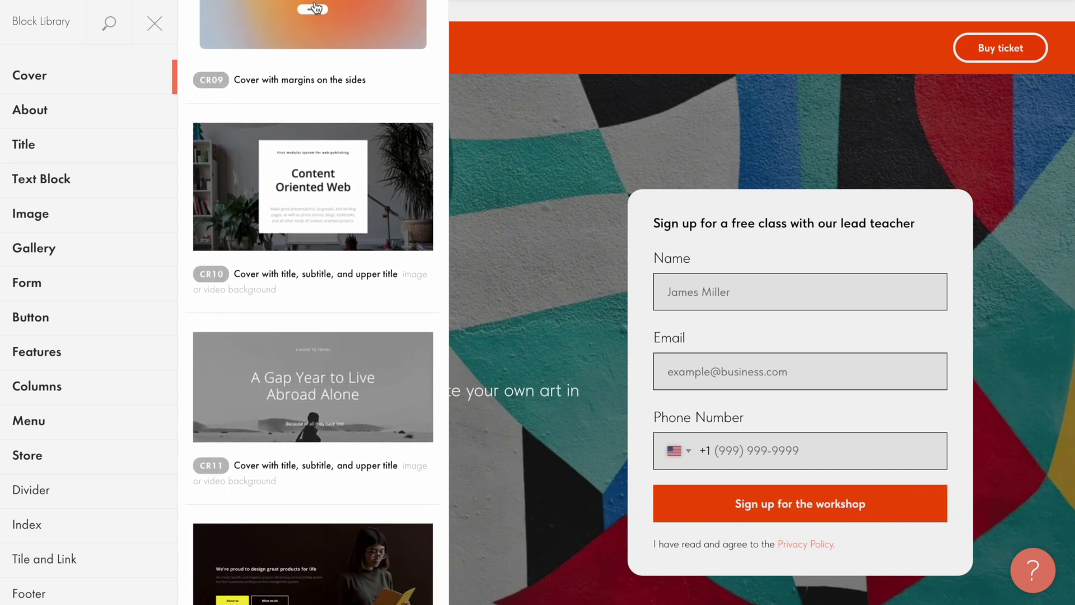
scroll(317, 7, down, 1)
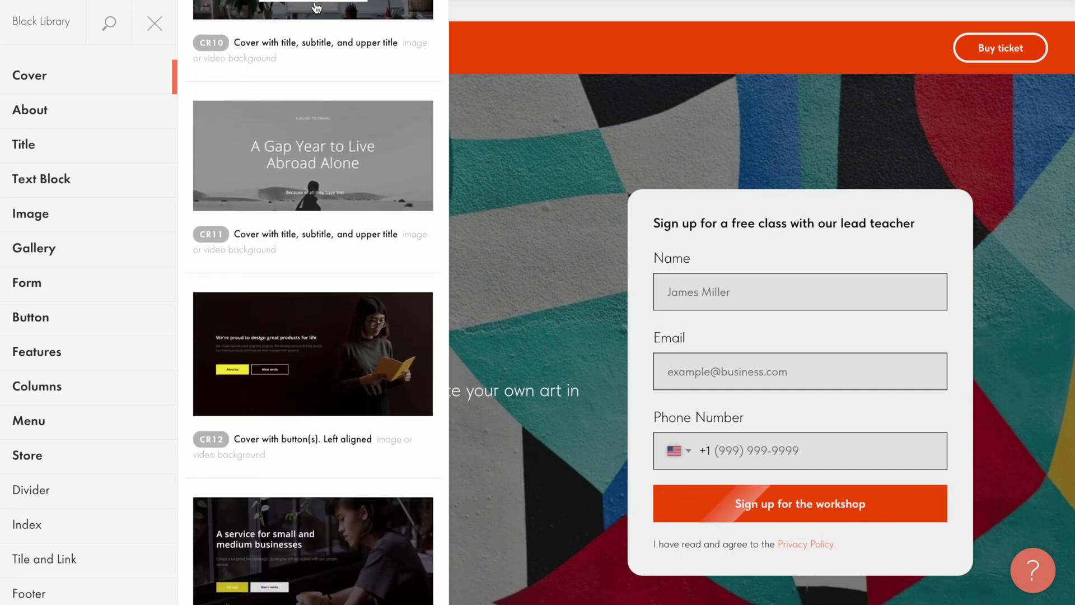
scroll(316, 7, down, 1)
scroll(316, 7, down, 1)
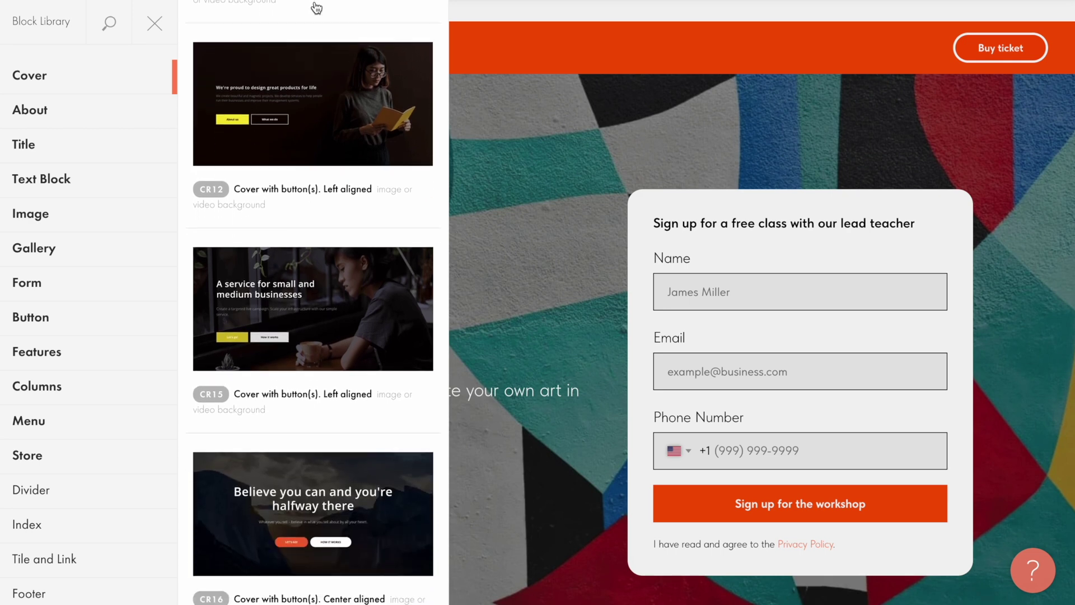
scroll(316, 8, down, 2)
scroll(317, 8, down, 1)
scroll(316, 8, down, 1)
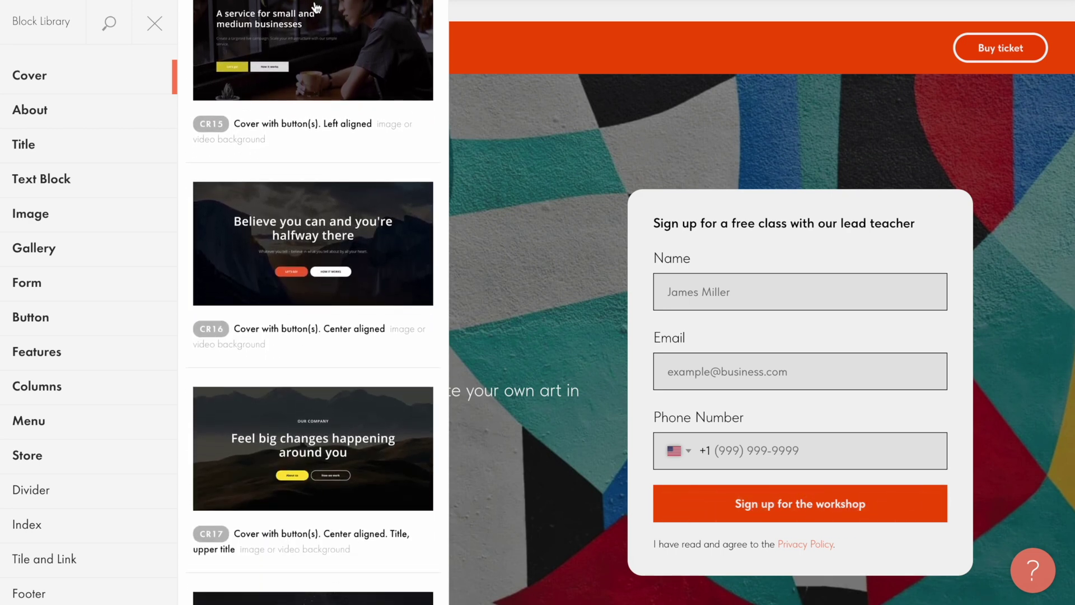
scroll(316, 8, down, 2)
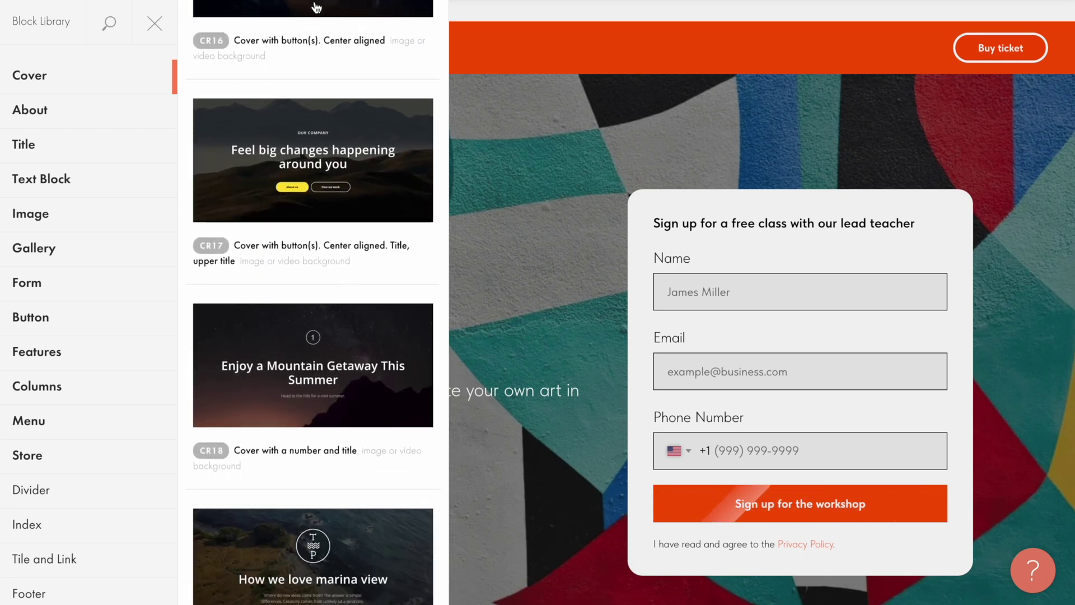
scroll(316, 8, down, 2)
scroll(315, 8, down, 1)
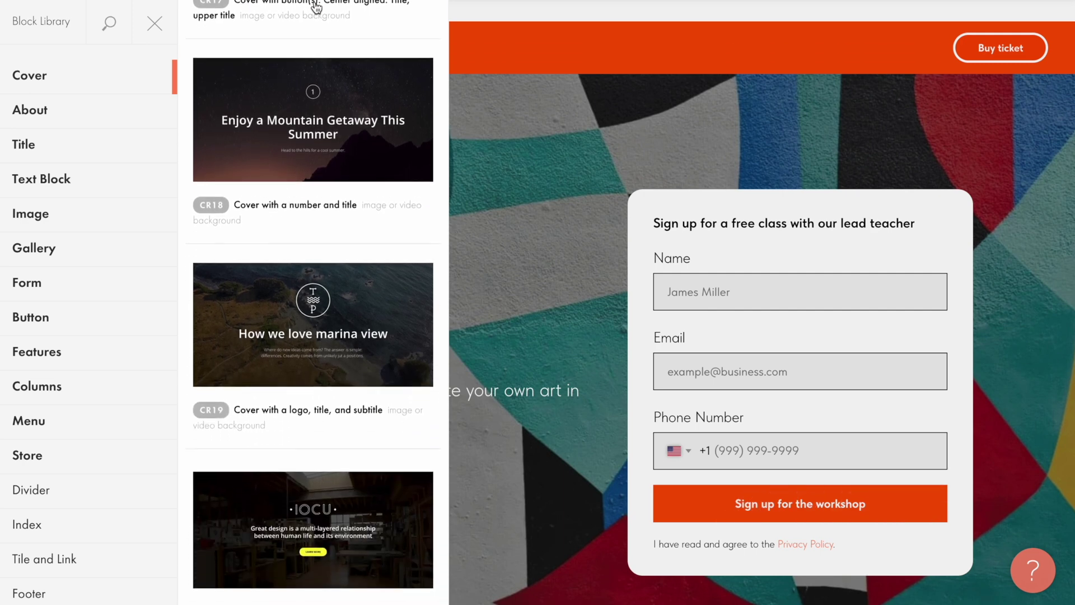
scroll(317, 7, down, 2)
scroll(316, 8, down, 2)
scroll(316, 7, down, 1)
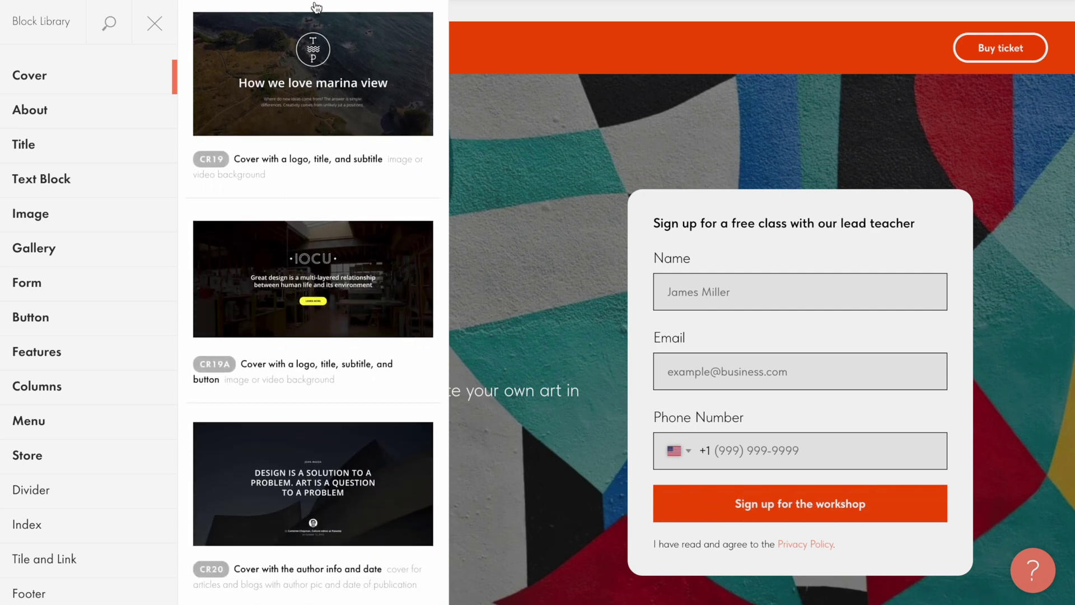
scroll(316, 8, down, 1)
scroll(316, 7, down, 2)
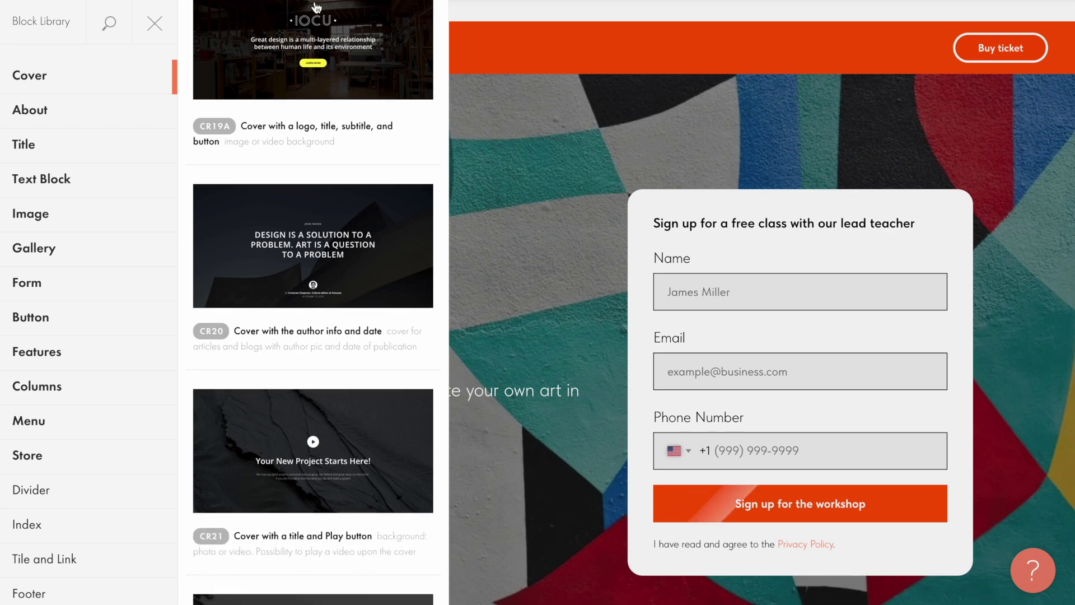
scroll(316, 7, down, 2)
scroll(317, 8, down, 1)
scroll(316, 8, down, 1)
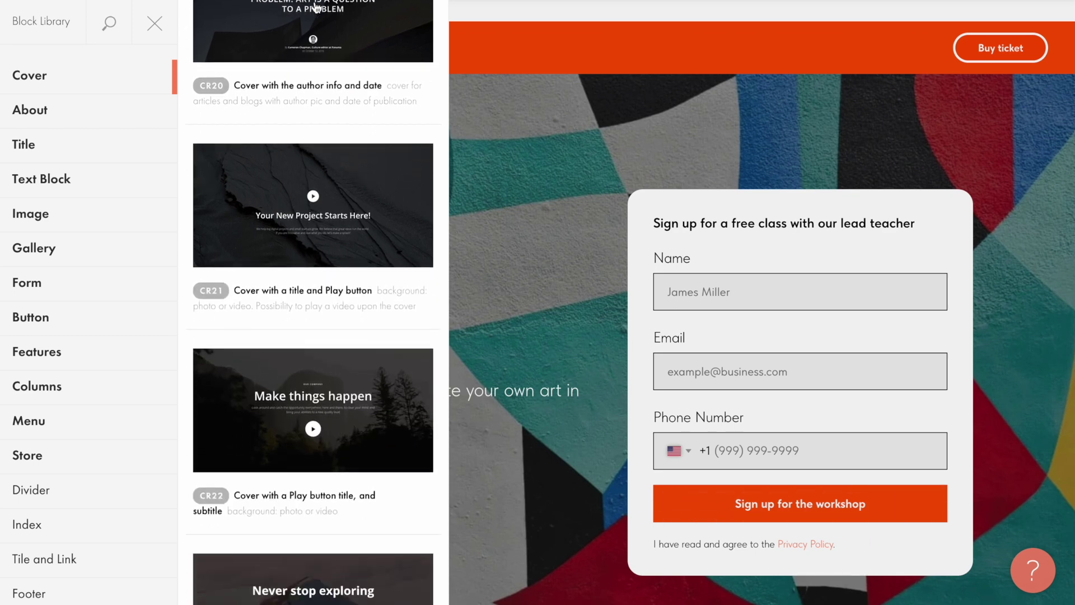
scroll(315, 8, down, 2)
scroll(316, 7, down, 1)
scroll(316, 8, down, 1)
scroll(316, 8, down, 2)
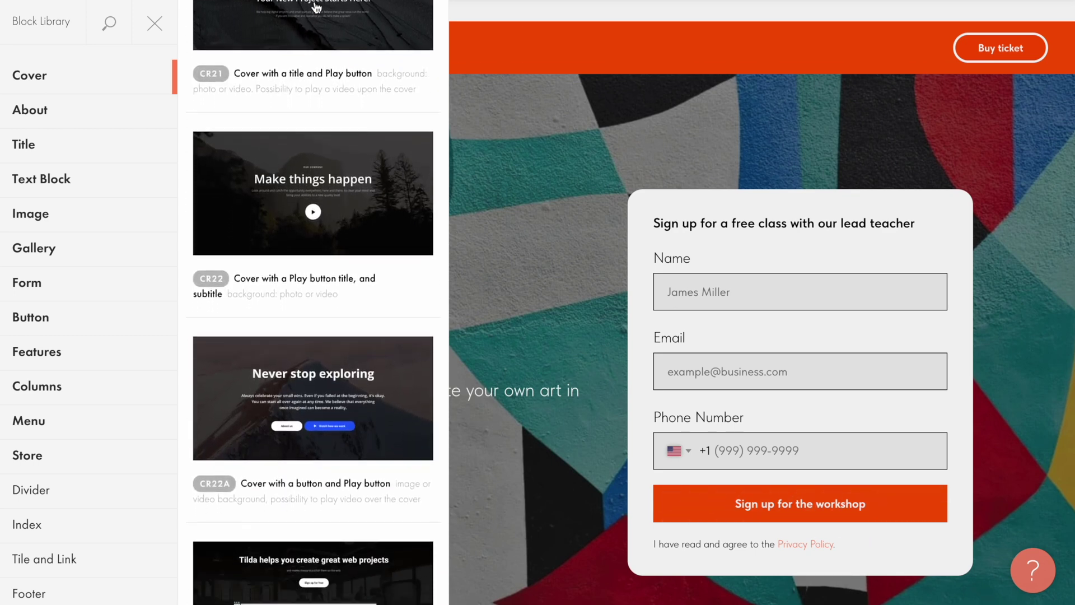
scroll(316, 8, down, 1)
scroll(315, 8, down, 2)
scroll(316, 8, down, 2)
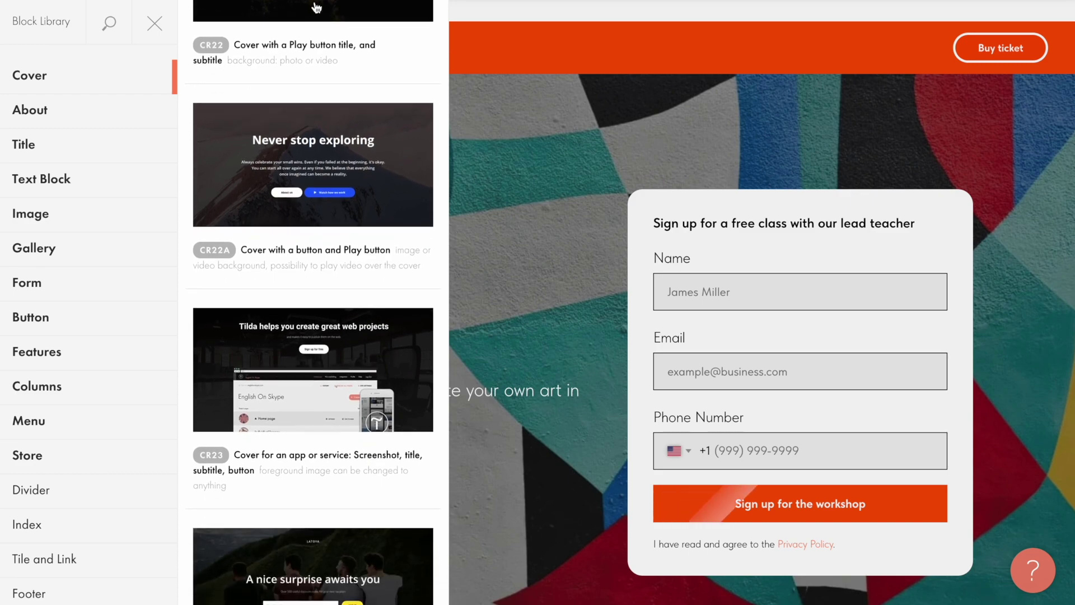
scroll(316, 7, down, 1)
scroll(317, 8, down, 2)
scroll(315, 8, down, 2)
scroll(316, 8, down, 1)
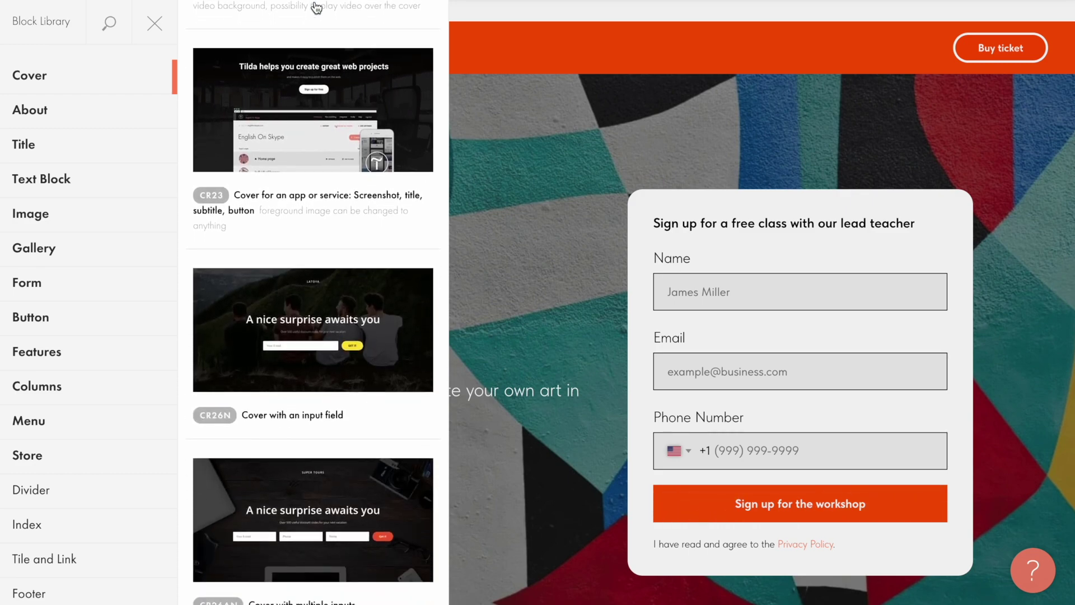
scroll(316, 8, down, 1)
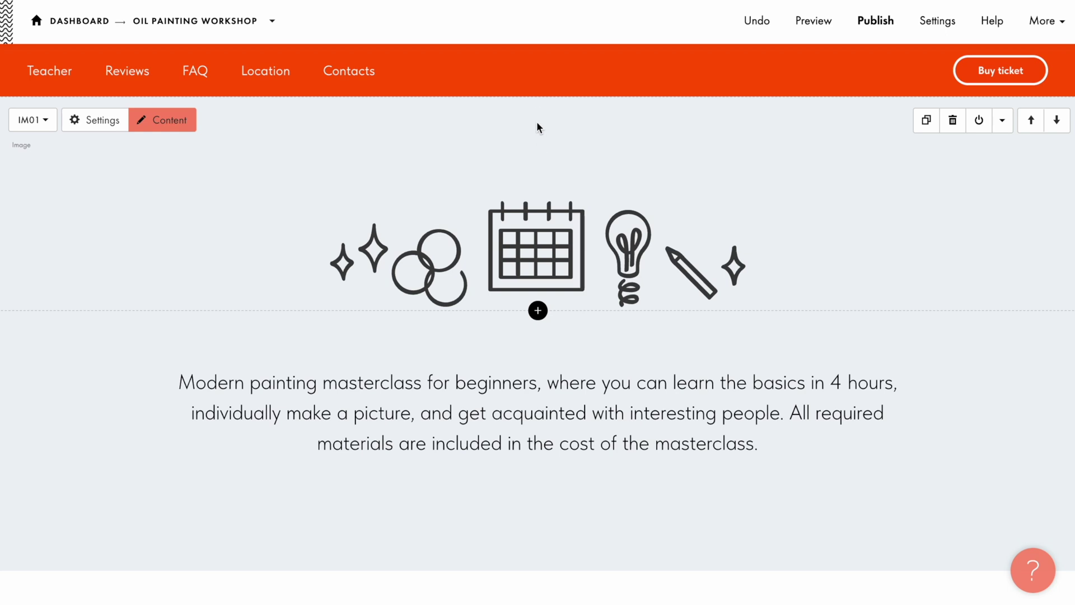
Step: Add the CR32N cover with a right-aligned form and open its content settings
click(538, 97)
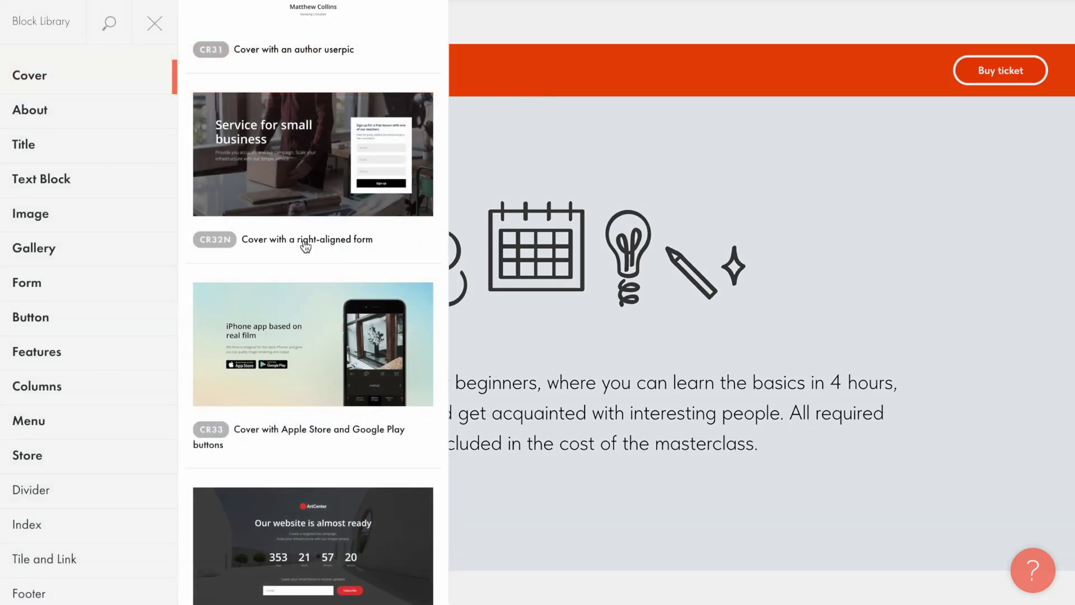
click(304, 242)
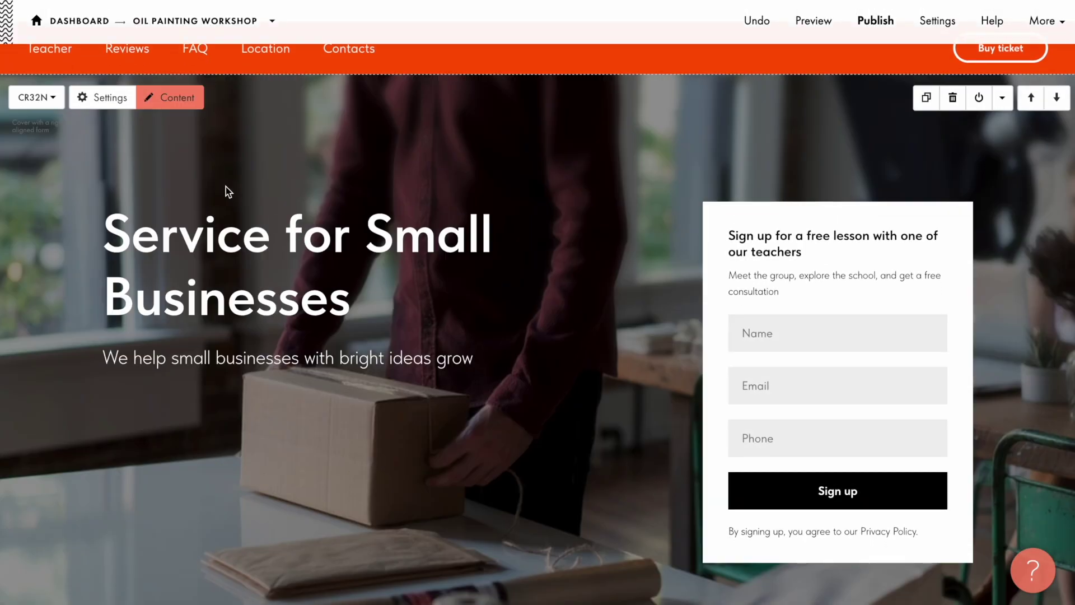
click(177, 104)
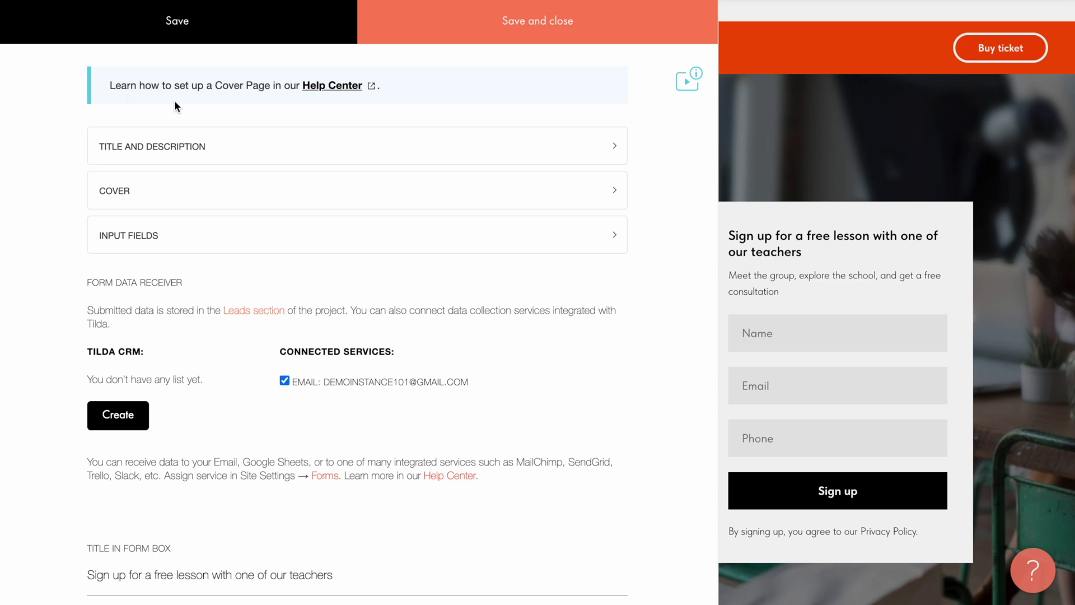
click(244, 148)
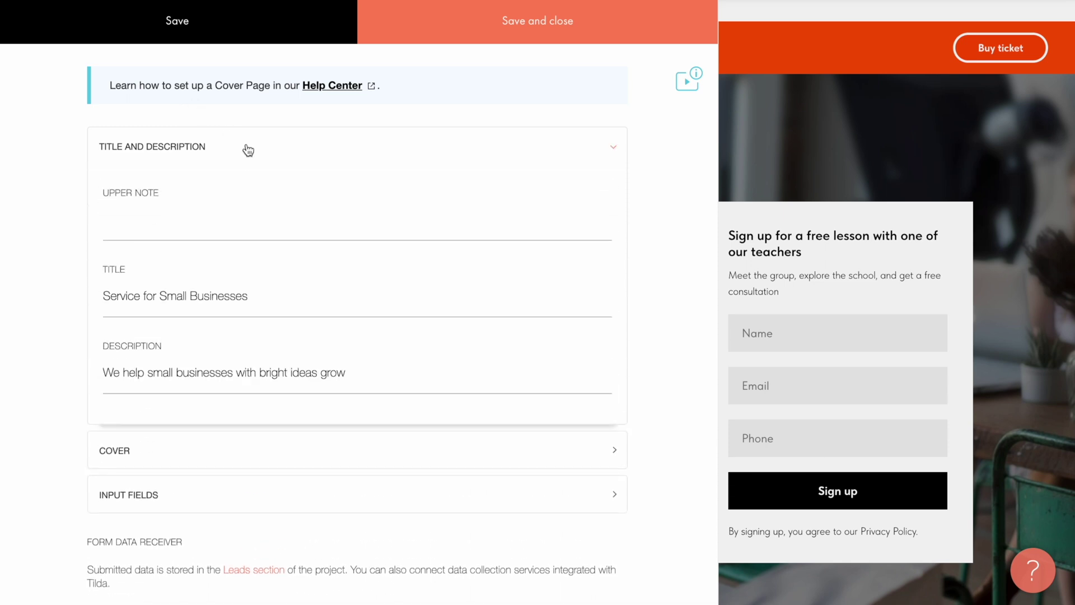
click(248, 150)
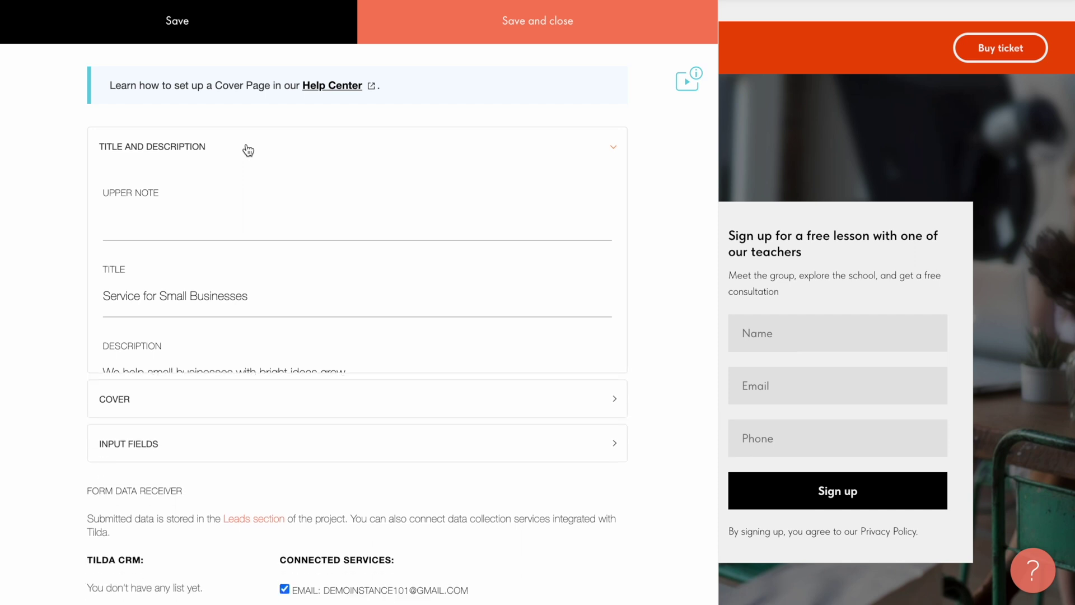
click(246, 193)
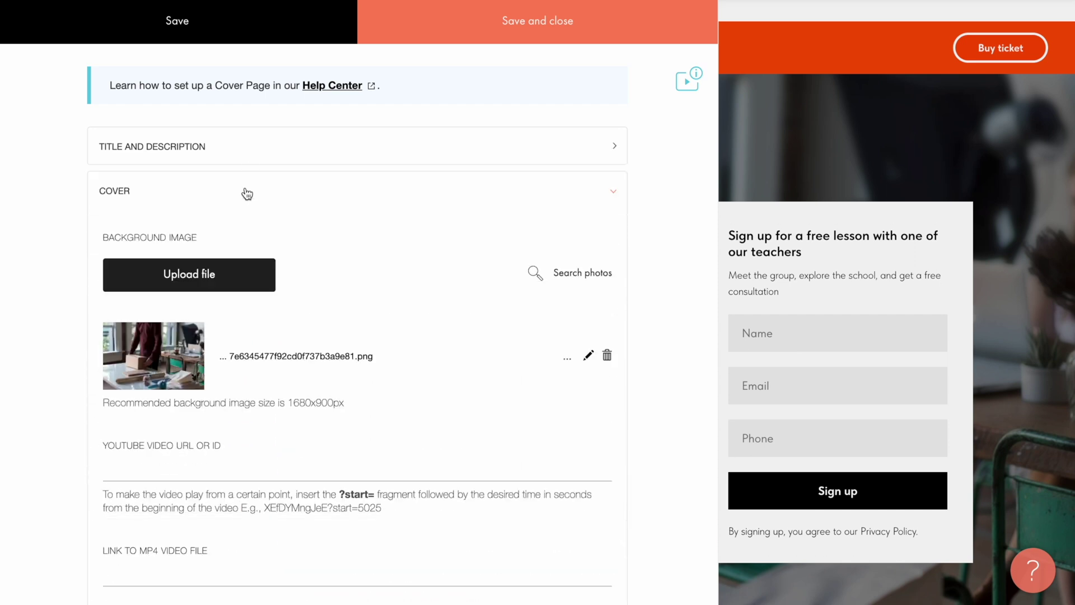
click(246, 194)
click(246, 237)
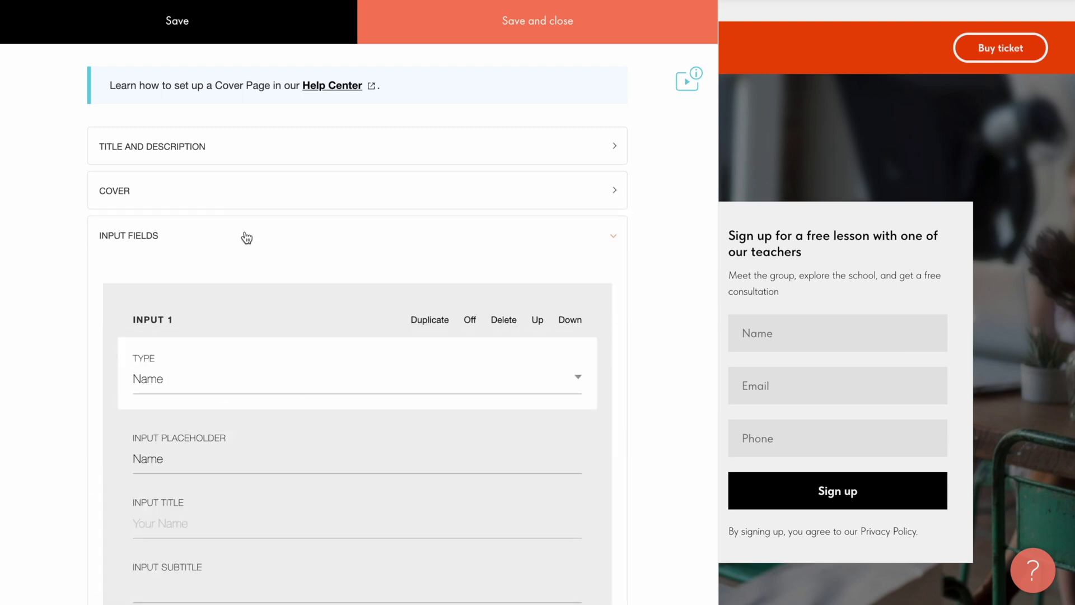
click(246, 237)
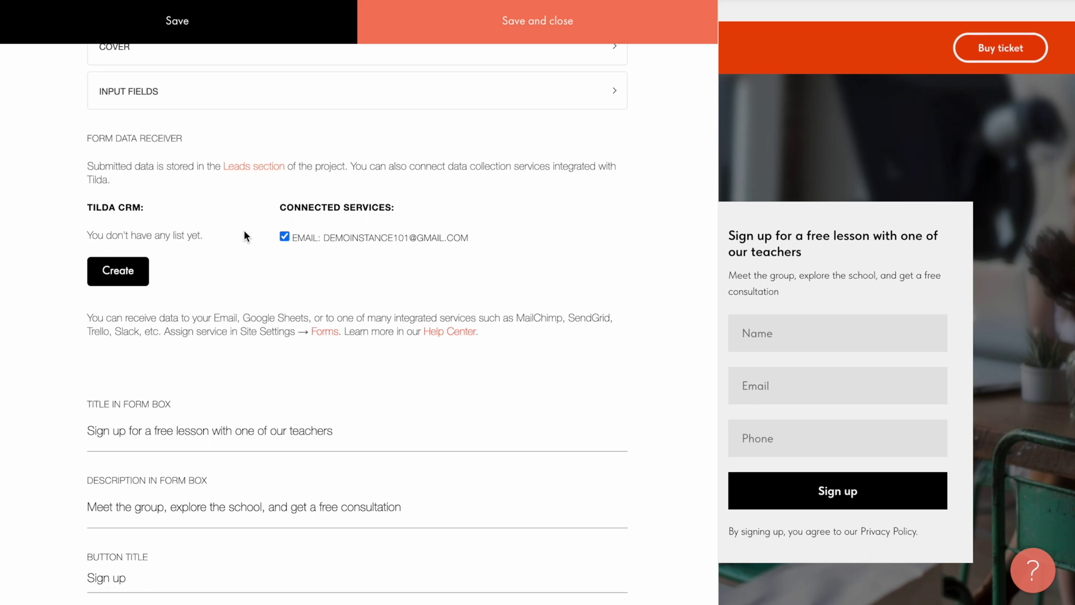
scroll(244, 231, down, 2)
scroll(244, 232, down, 2)
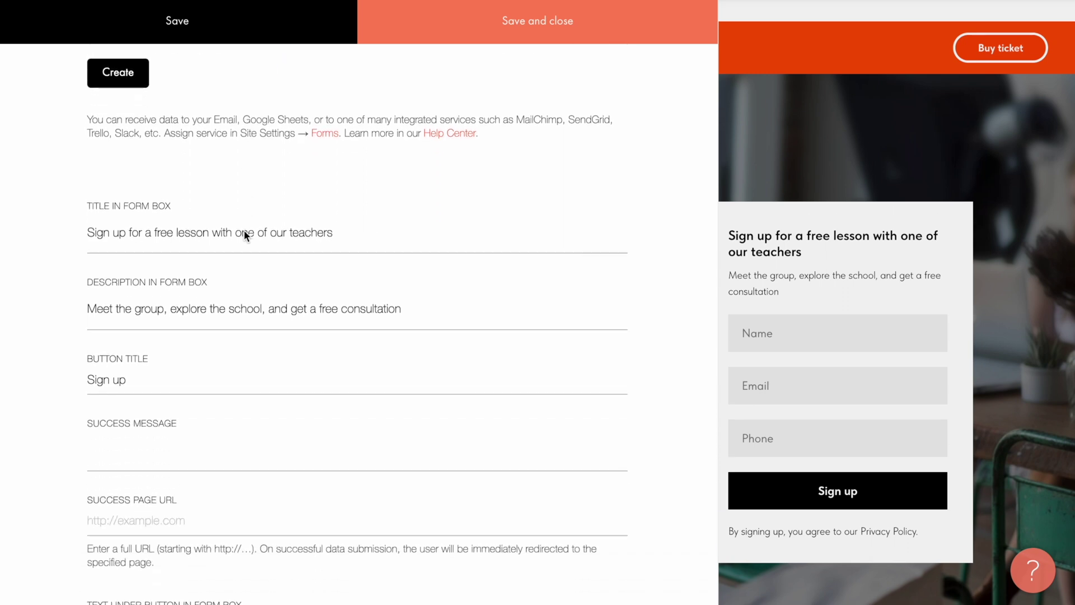
scroll(244, 231, down, 1)
scroll(244, 235, down, 1)
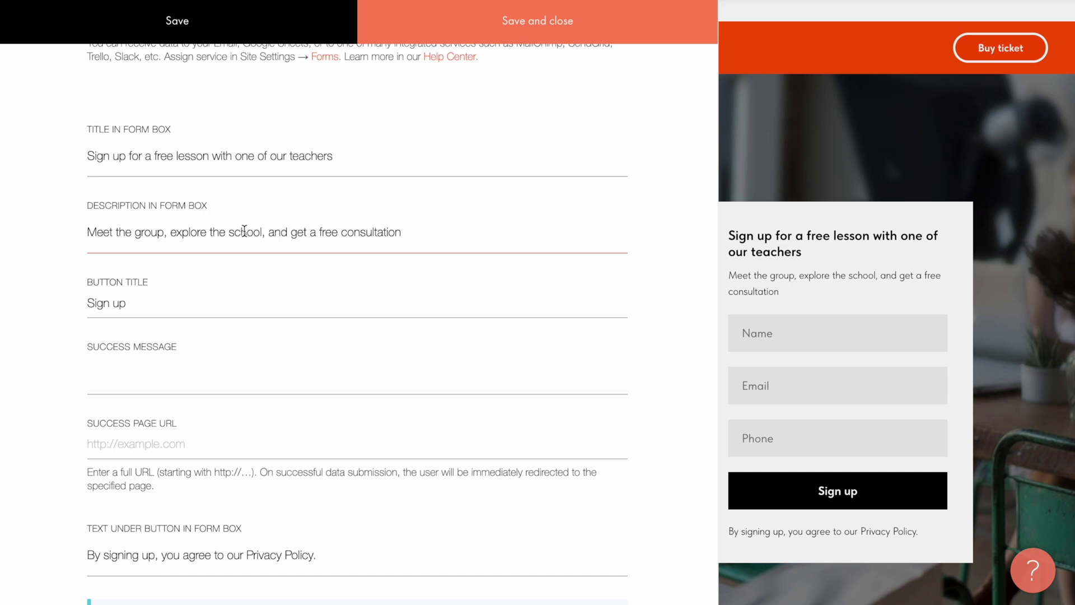
scroll(244, 231, down, 2)
scroll(242, 271, down, 1)
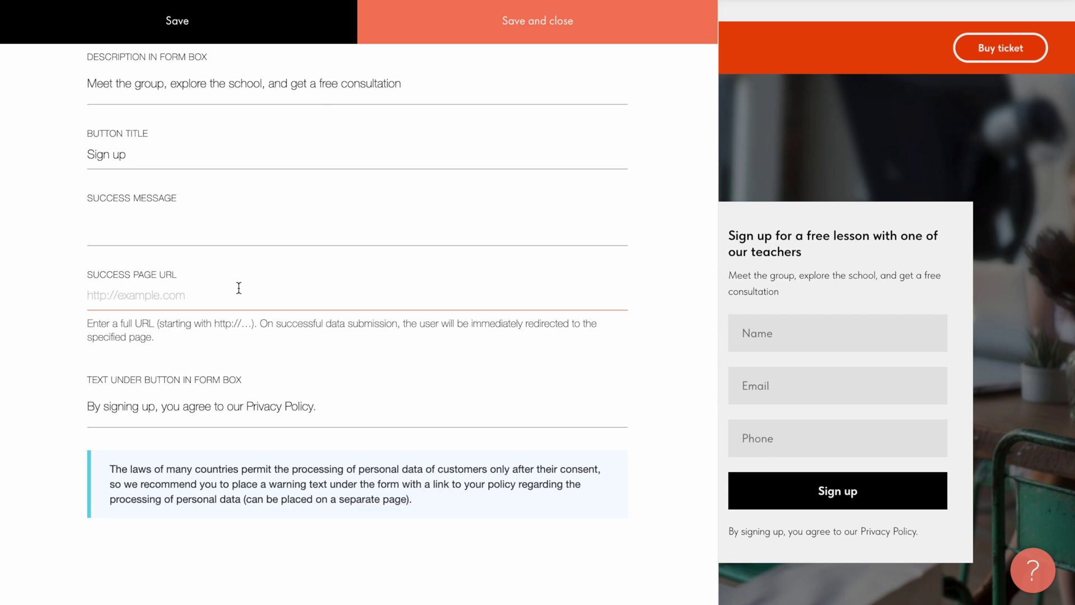
scroll(238, 288, up, 10)
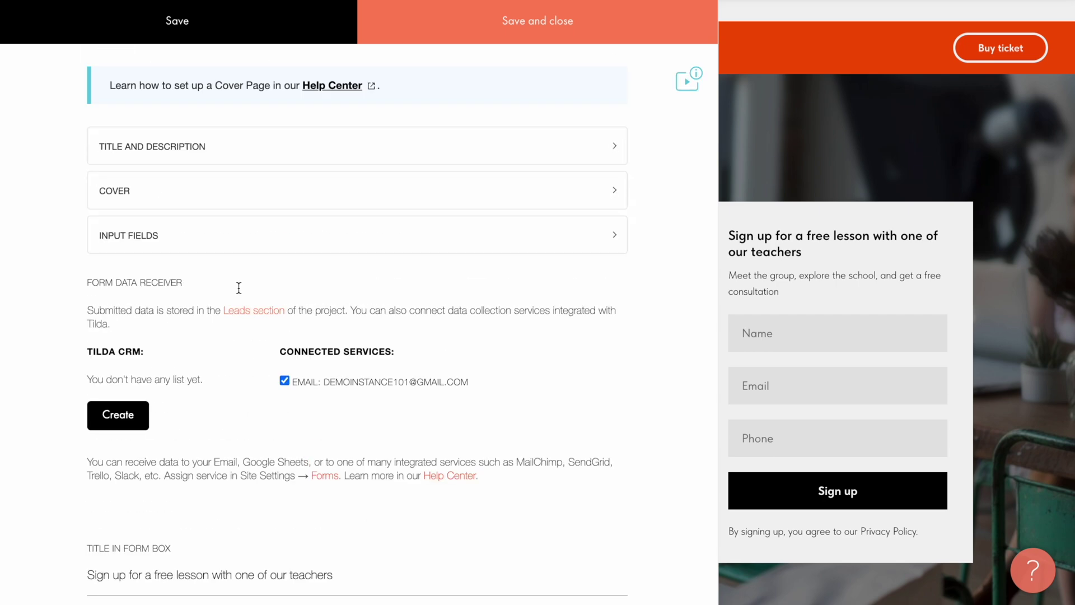
Step: Change the cover title to 'Oil Painting Workshop'
click(283, 152)
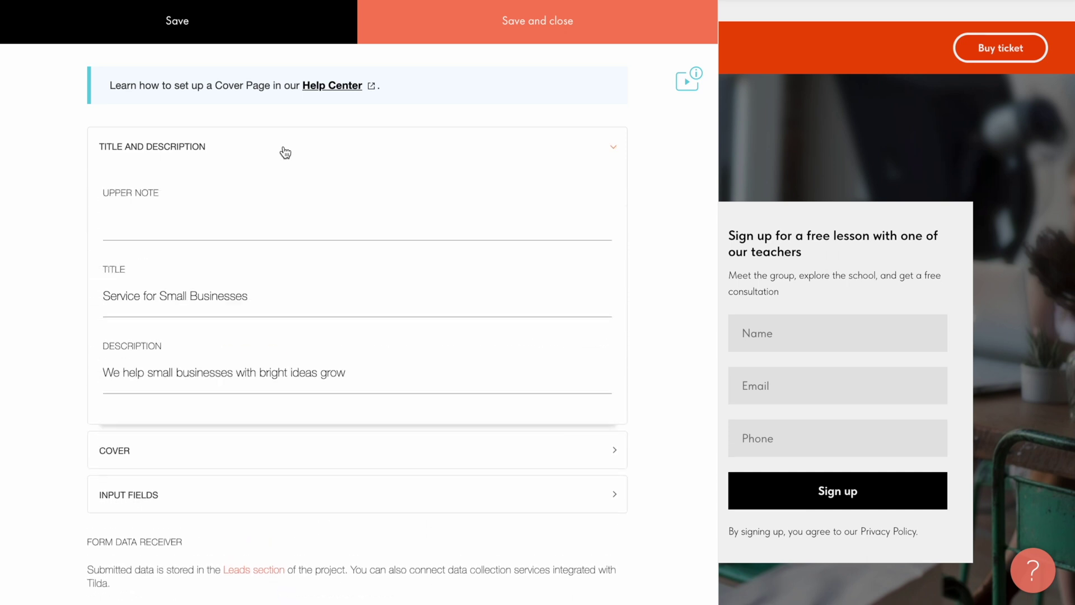
click(297, 302)
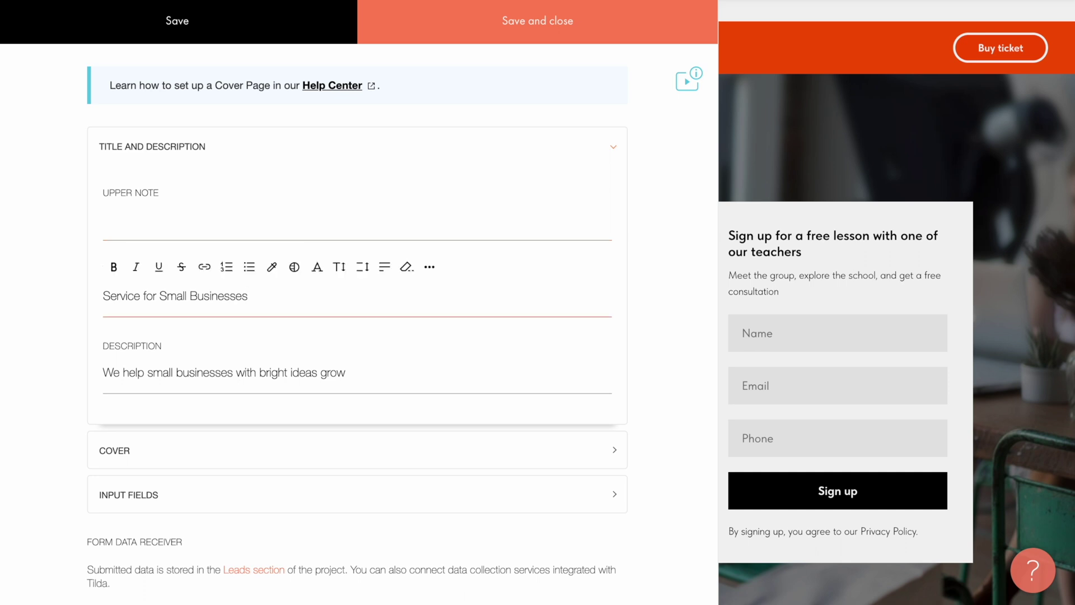
key(ctrl+a)
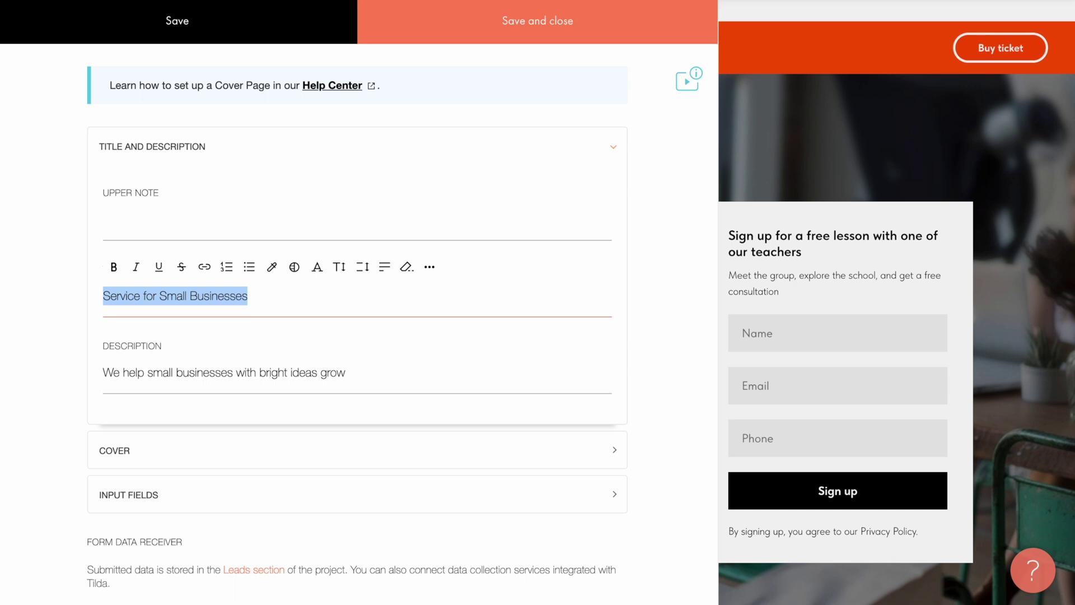
text(Oil Painting Workshop)
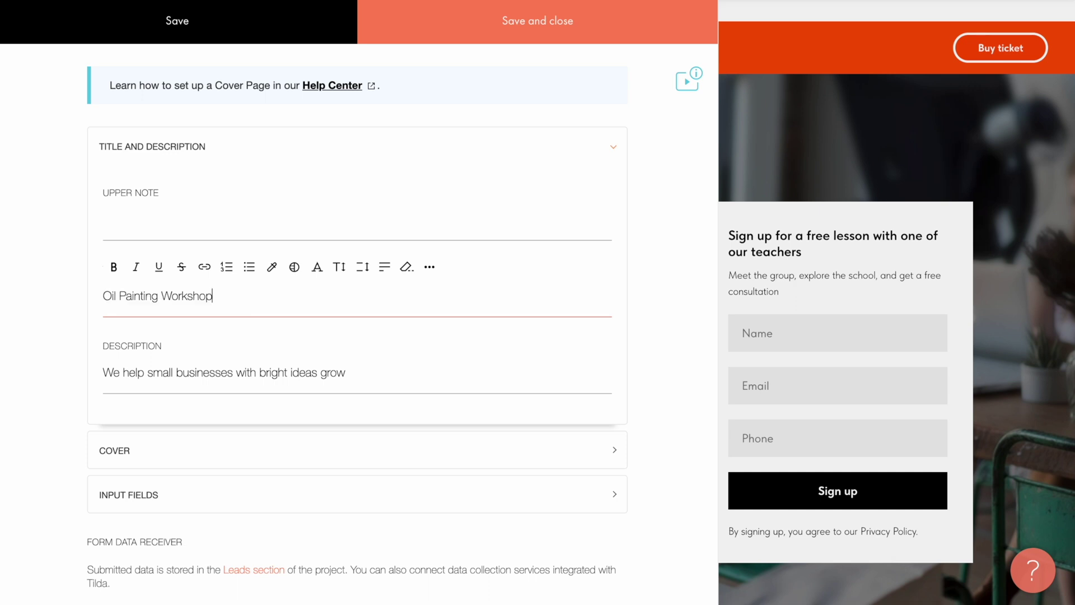
Step: Replace the description with the 4-hour composition, form and colour text, then save and close
click(375, 370)
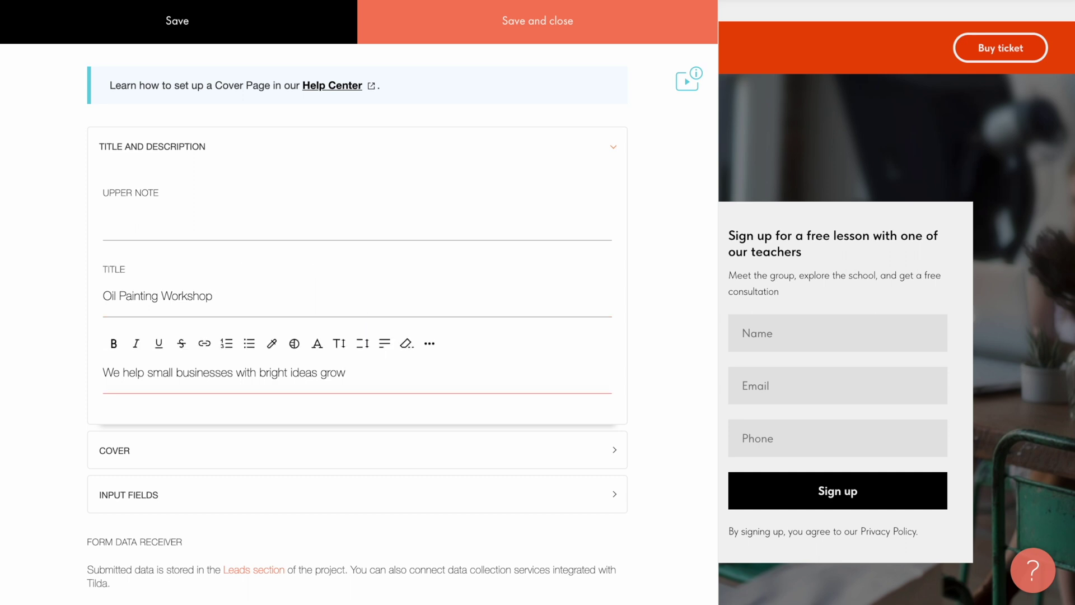
key(ctrl+a)
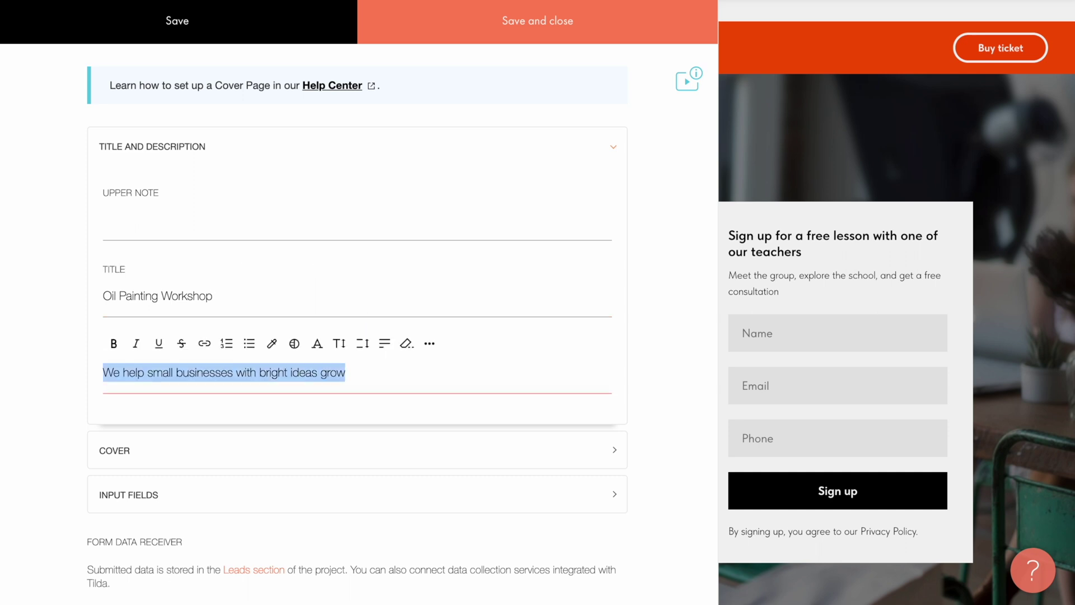
text(Learn composition, form and color, and create your own art in just 4 hours.)
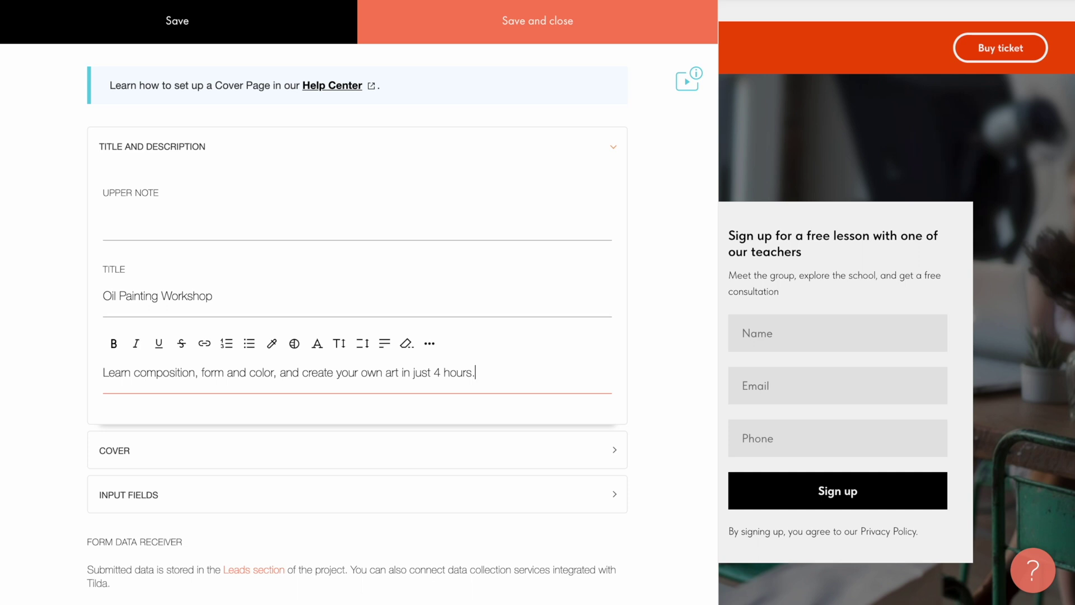
click(555, 247)
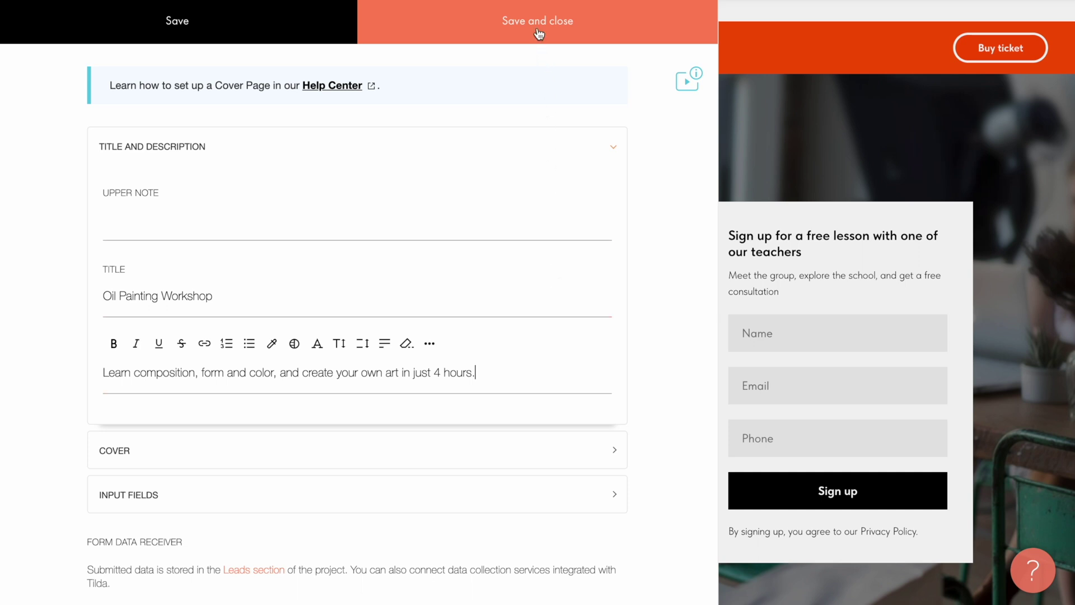
click(537, 32)
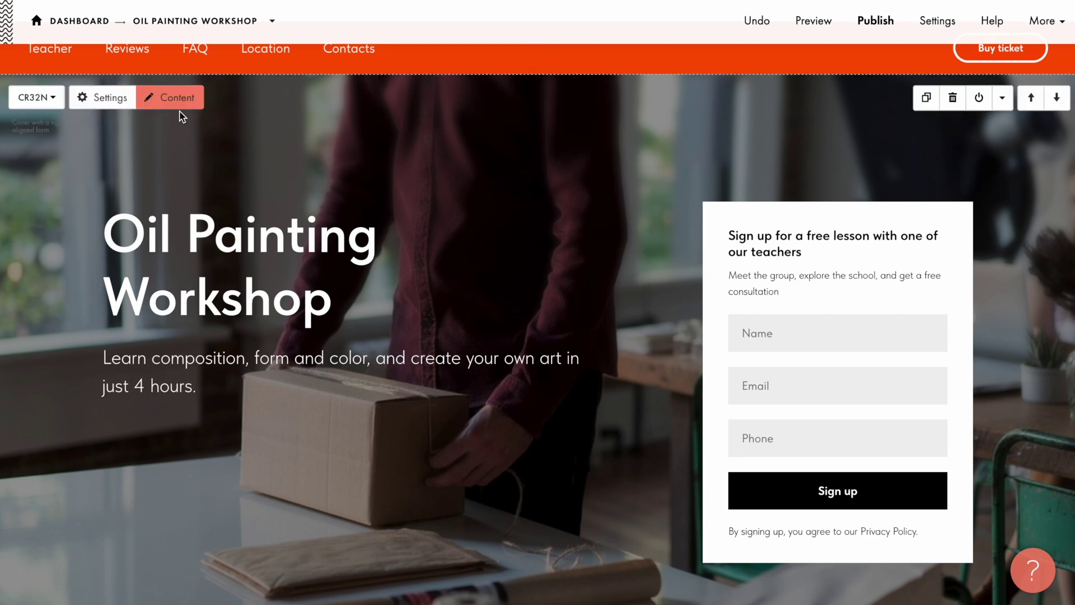
Step: Upload img1.jpg from the workshop folder as the cover's background image
click(173, 98)
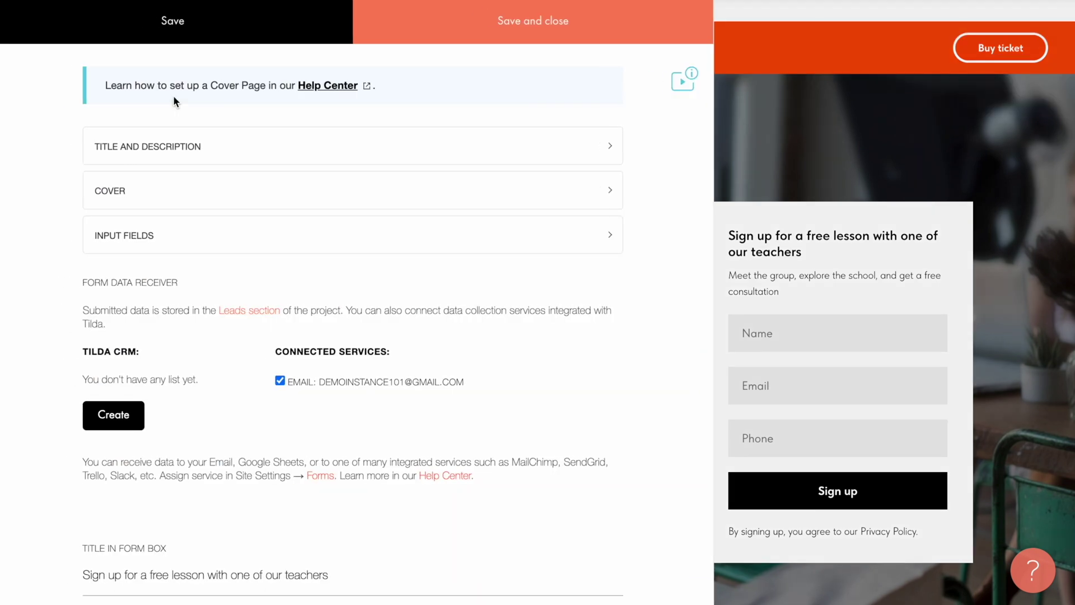
click(257, 188)
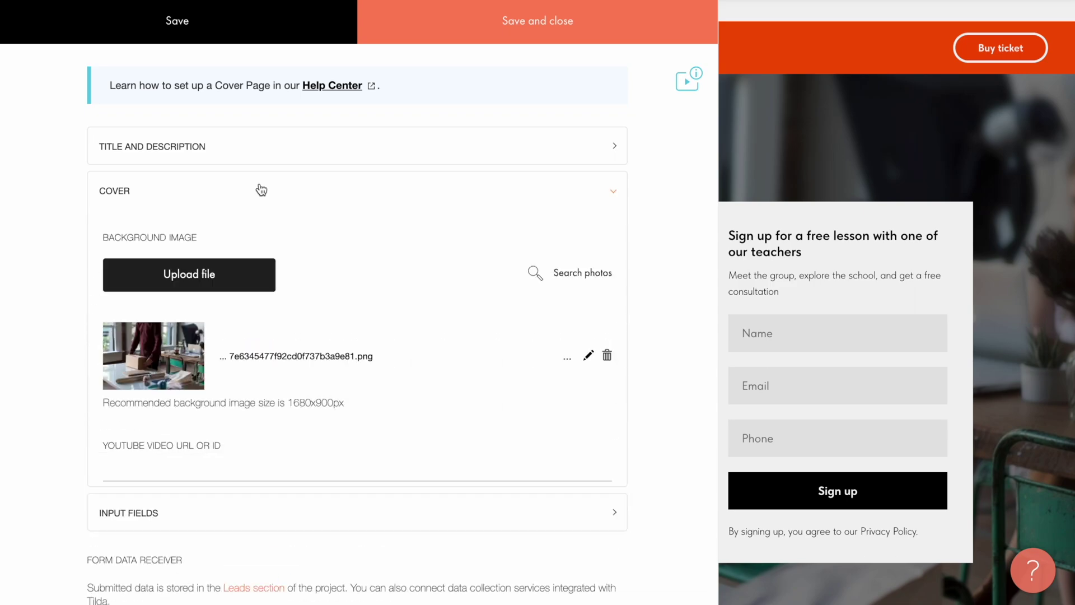
click(188, 277)
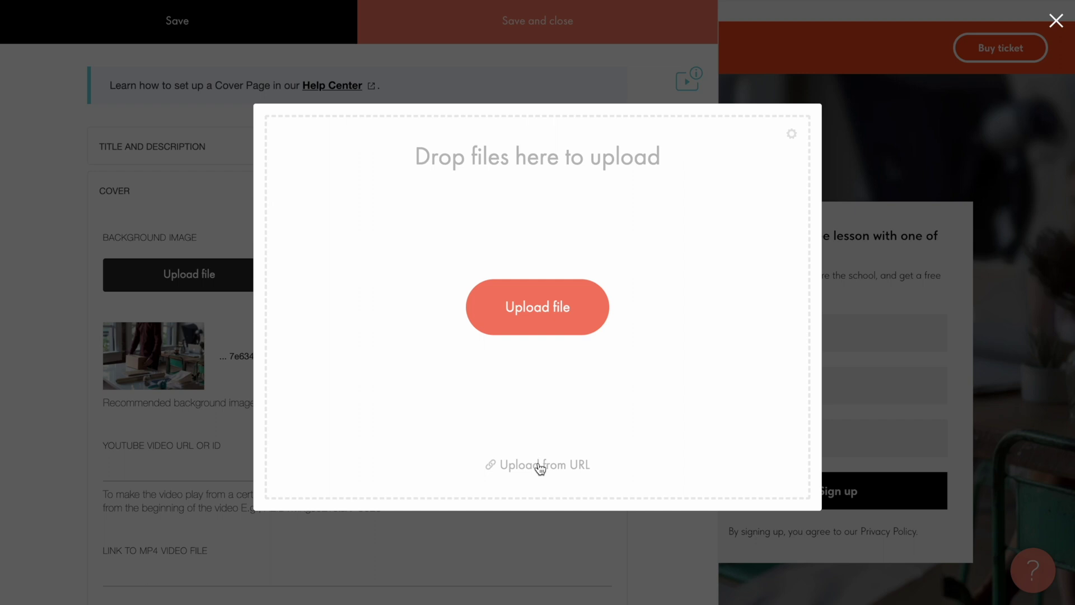
click(540, 317)
click(428, 169)
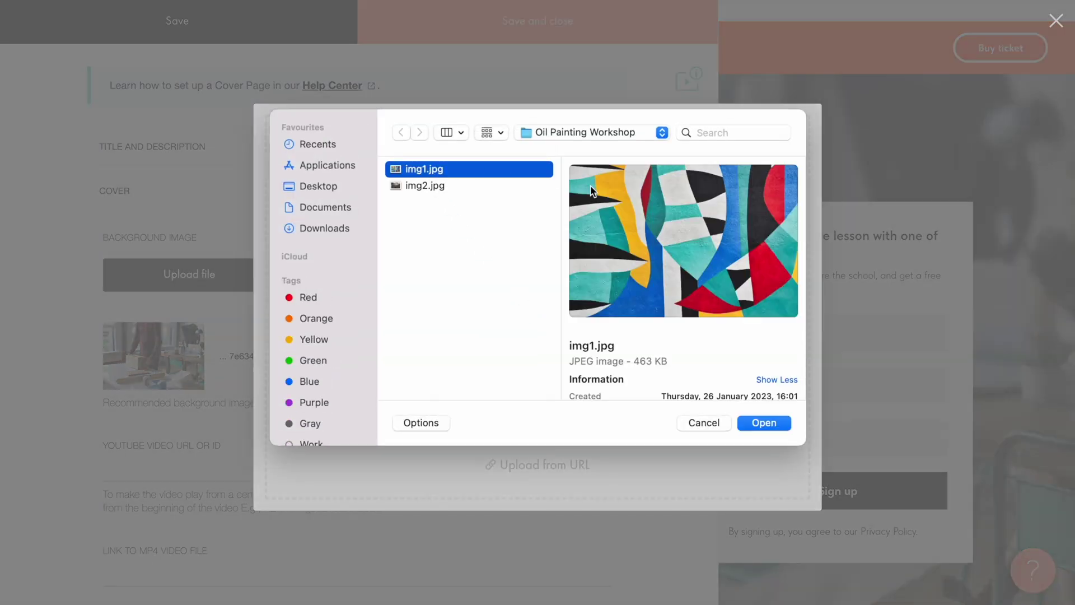
click(775, 423)
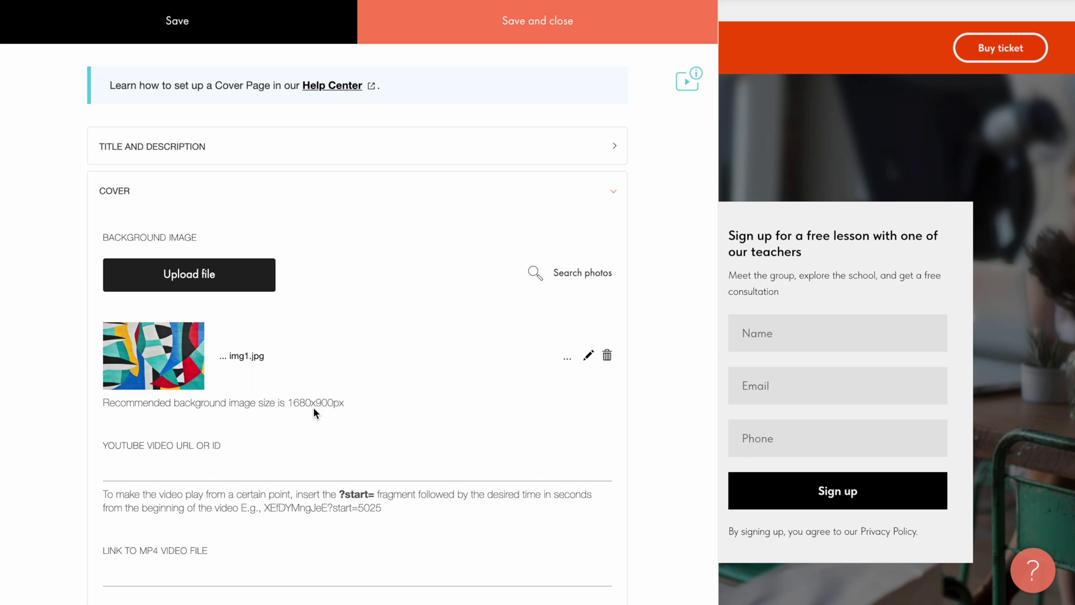
scroll(313, 407, down, 3)
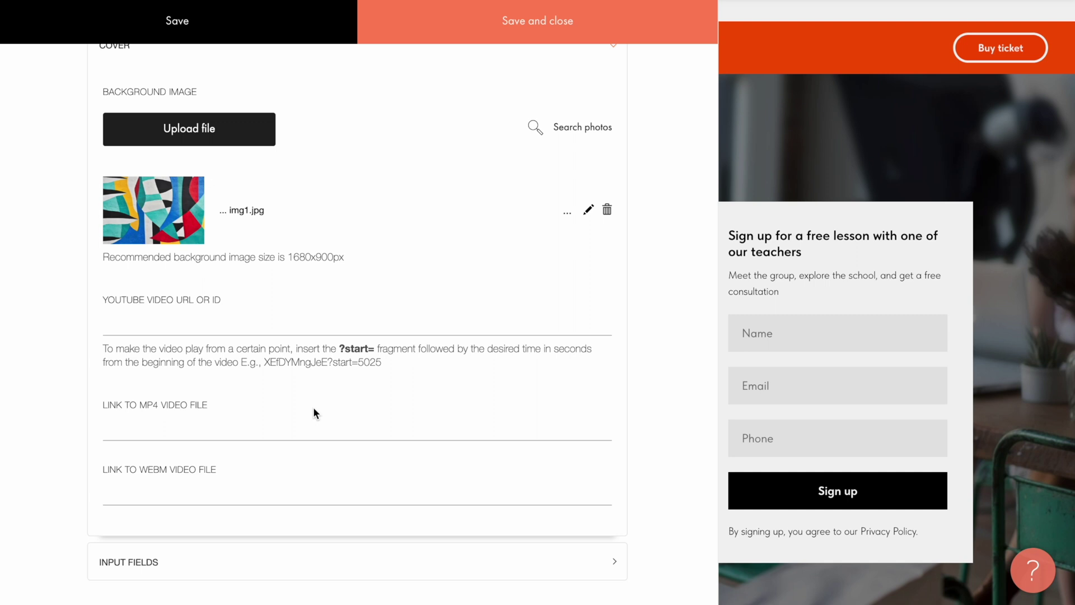
Step: Check the YouTube, MP4 and WEBM video link fields, then save and close the editor
click(290, 310)
click(285, 422)
click(274, 468)
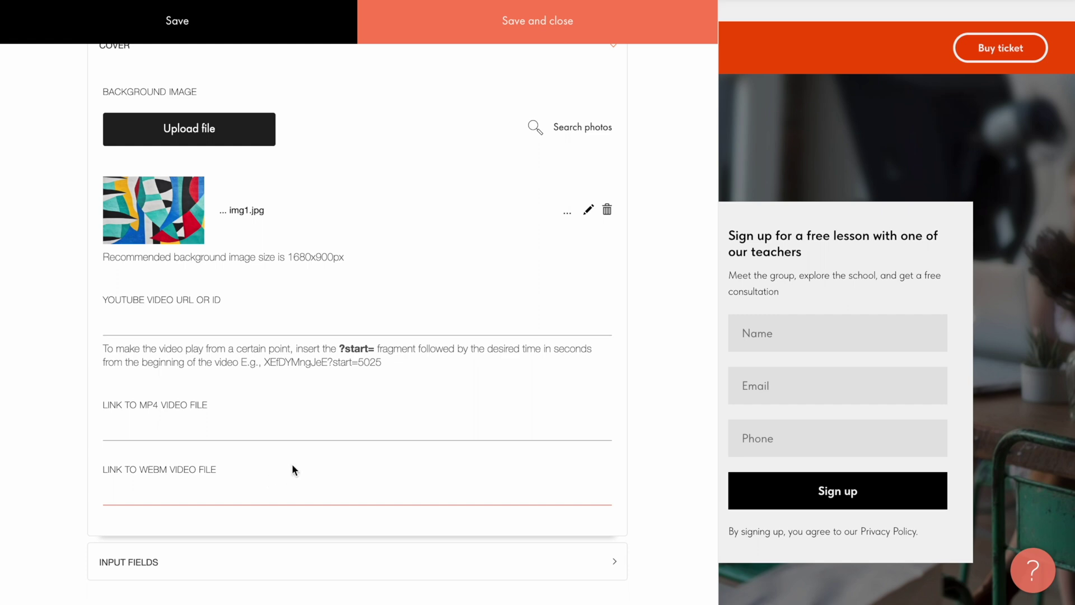
click(545, 25)
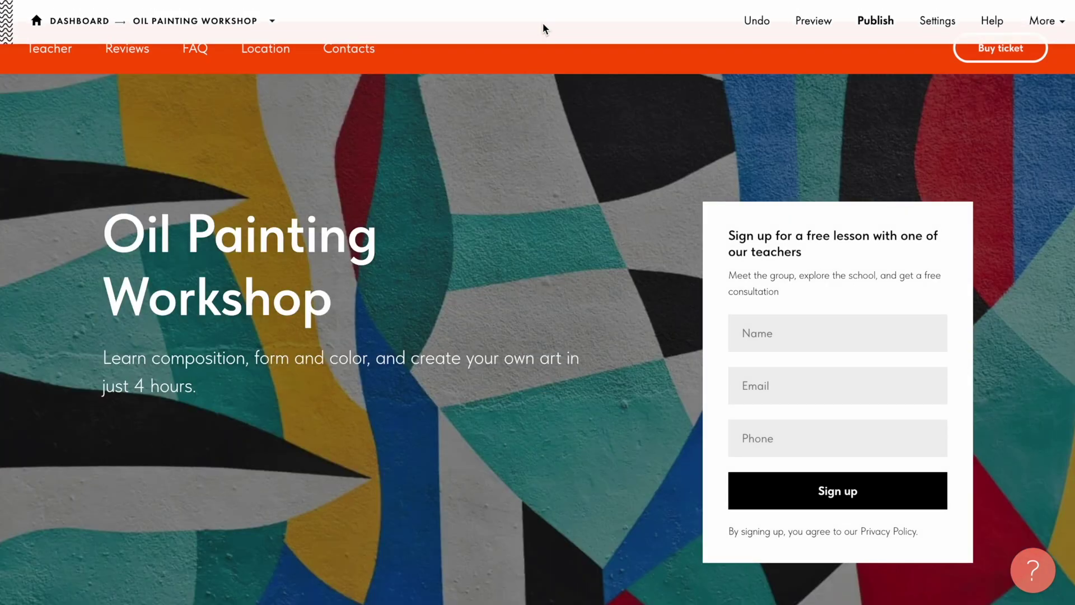
Step: Delete the signup form's existing input fields, starting with Name
click(175, 107)
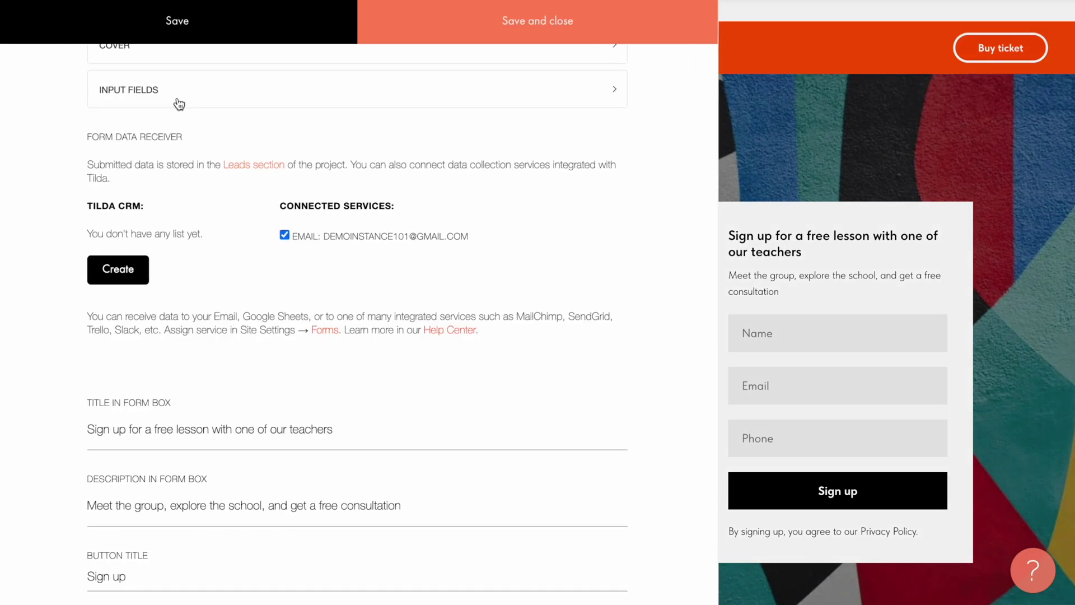
click(194, 96)
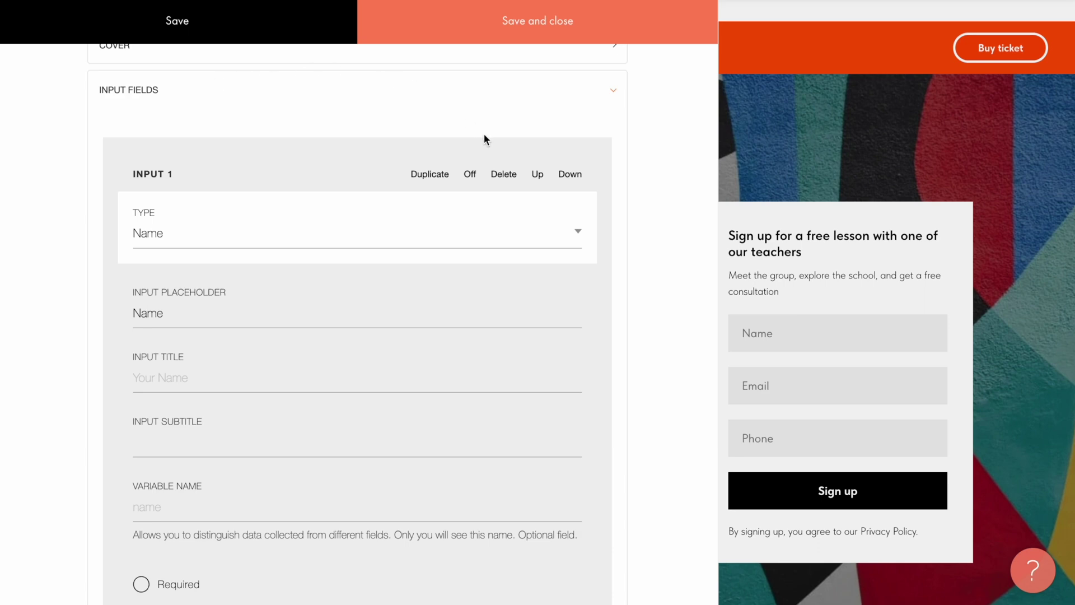
click(504, 174)
click(505, 175)
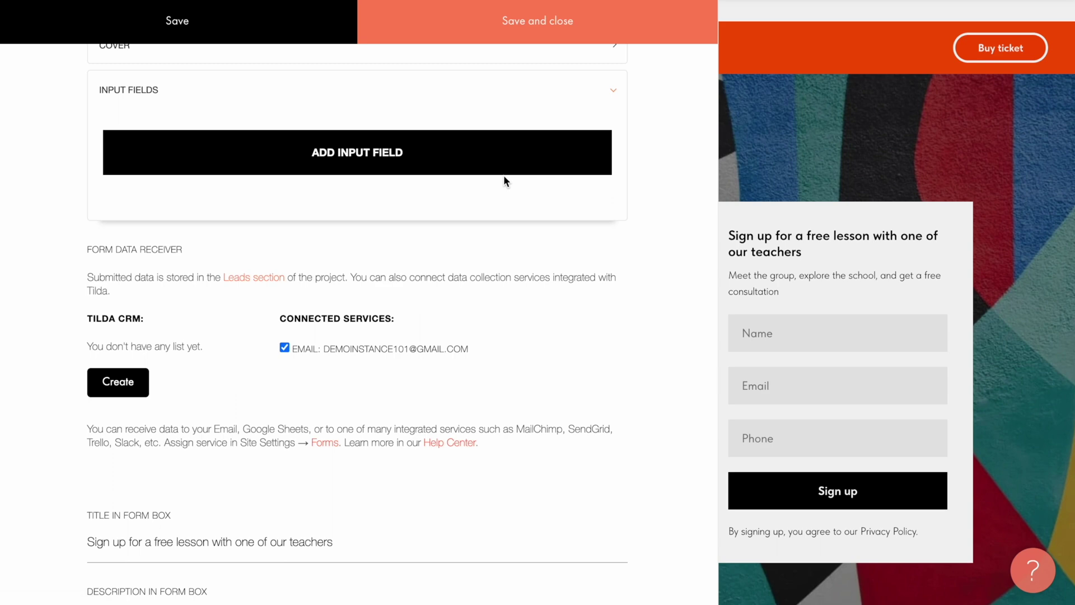
Step: Add a new input field to the form with the Name type
click(359, 161)
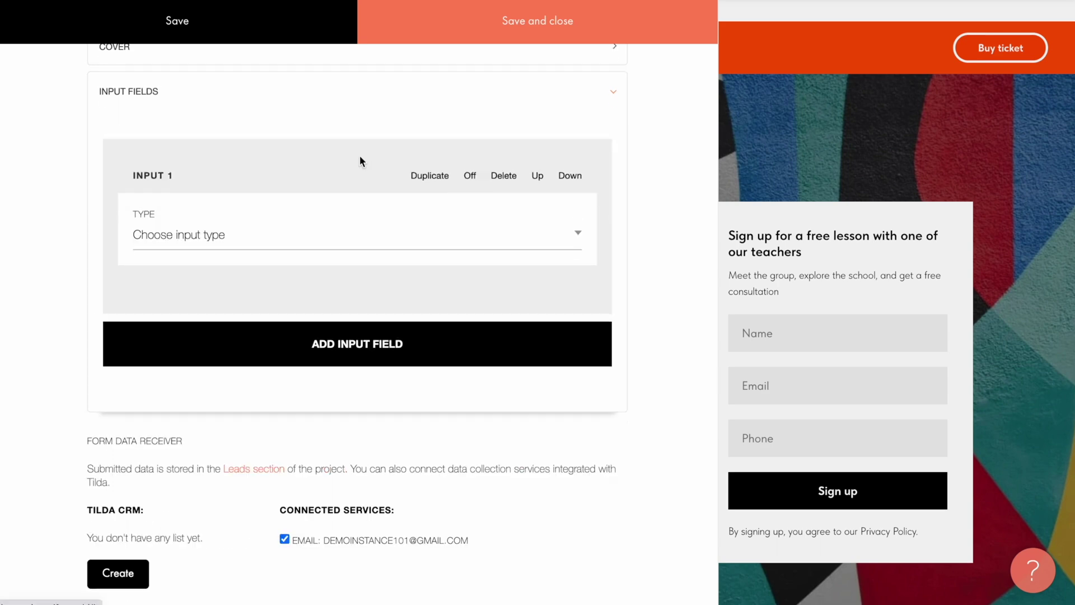
scroll(360, 161, up, 3)
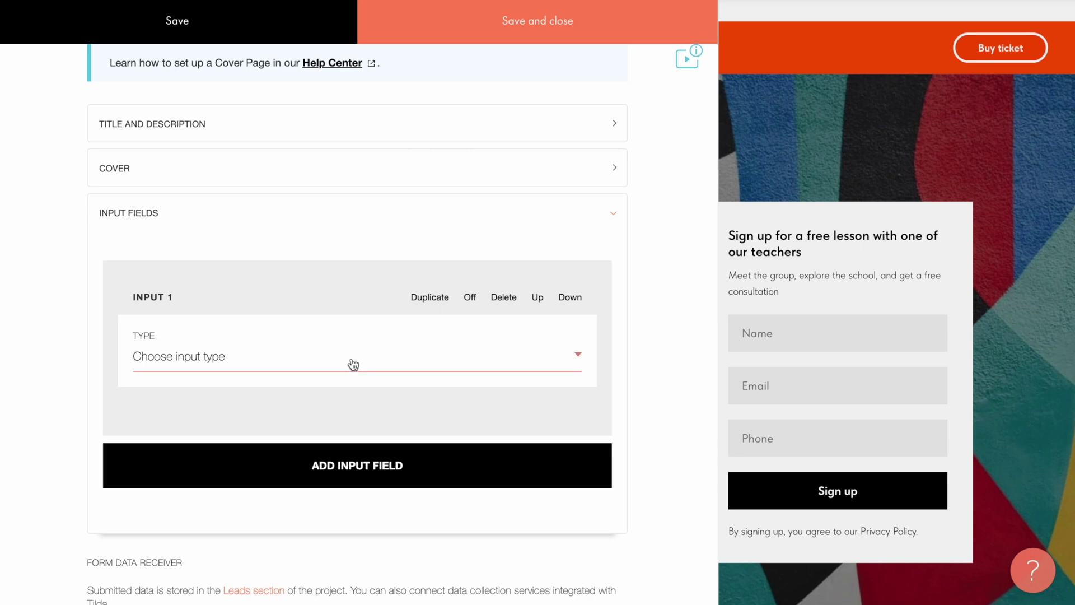
click(353, 364)
click(342, 419)
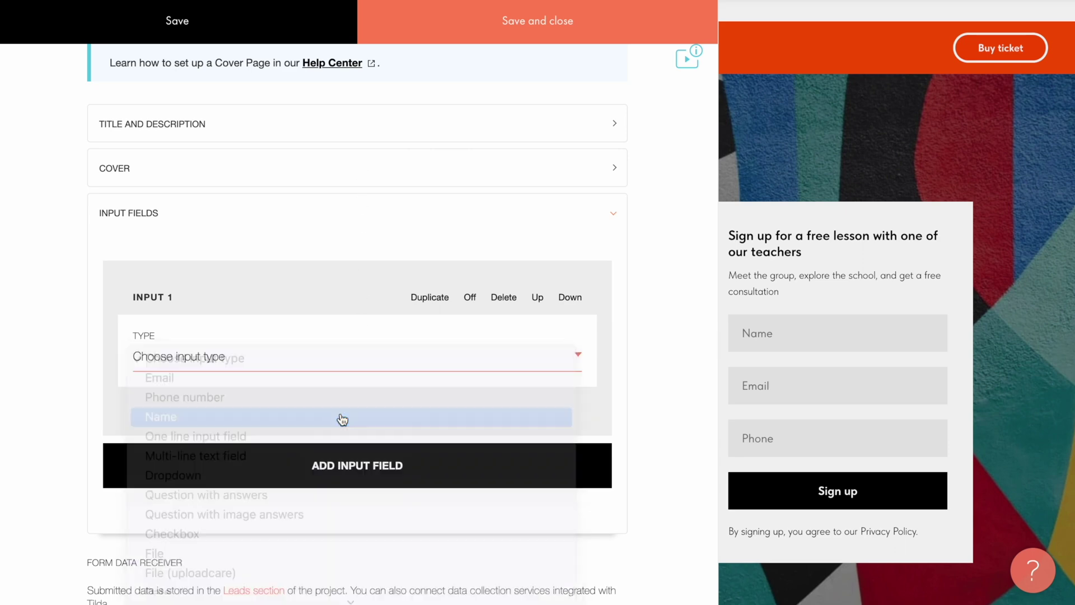
scroll(340, 415, down, 3)
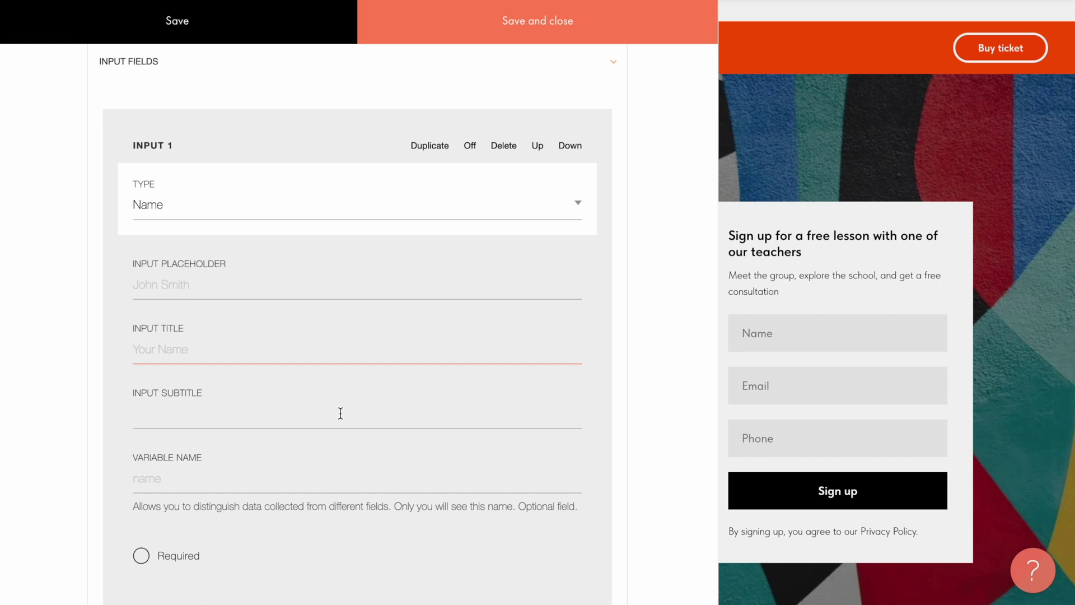
Step: Give the Name field placeholder 'James Miller' and title 'Name', make it required, and add another field
click(347, 274)
text(James Miller)
click(262, 349)
text(Name)
click(266, 401)
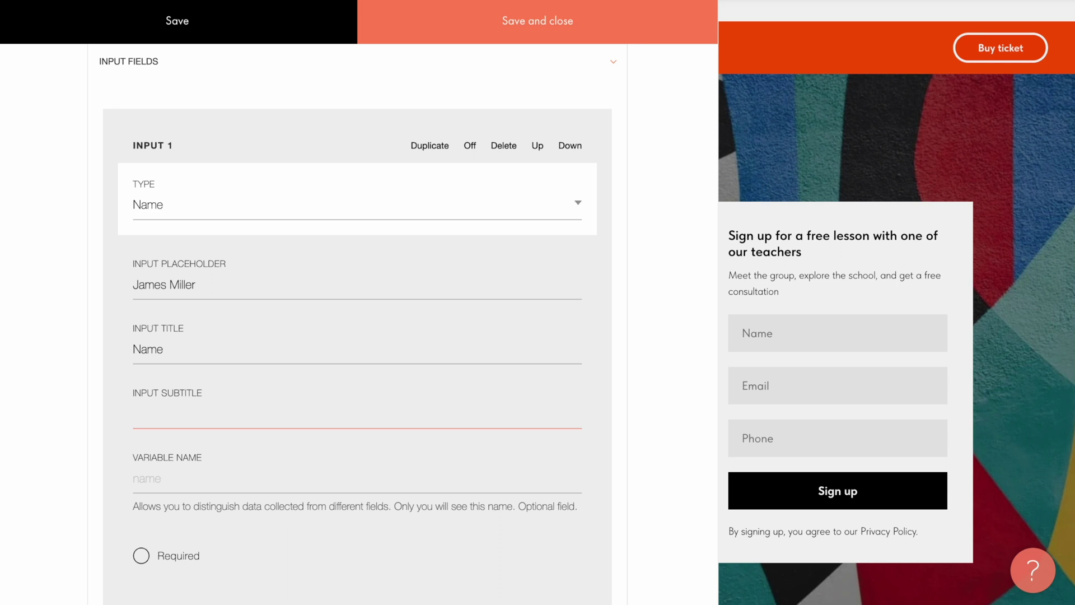
click(250, 475)
click(142, 559)
scroll(300, 569, down, 1)
scroll(300, 568, down, 2)
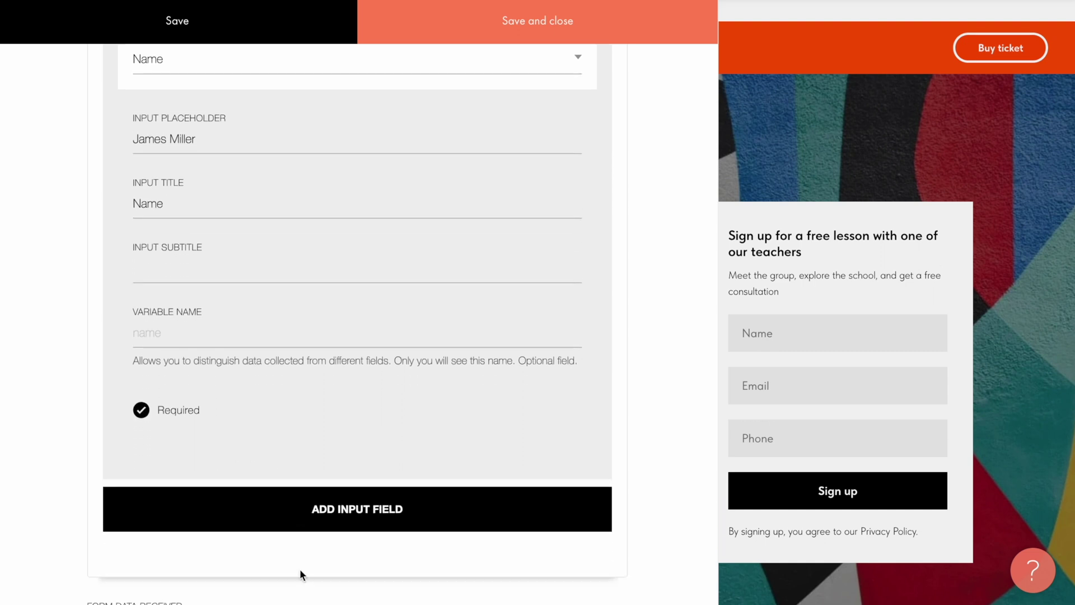
click(358, 512)
click(347, 364)
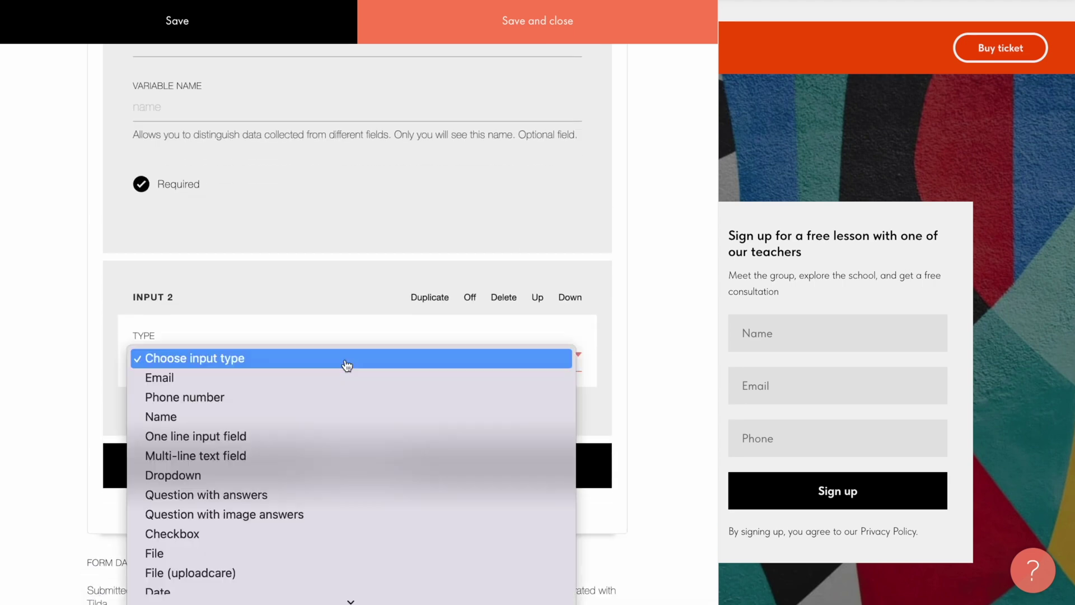
click(343, 377)
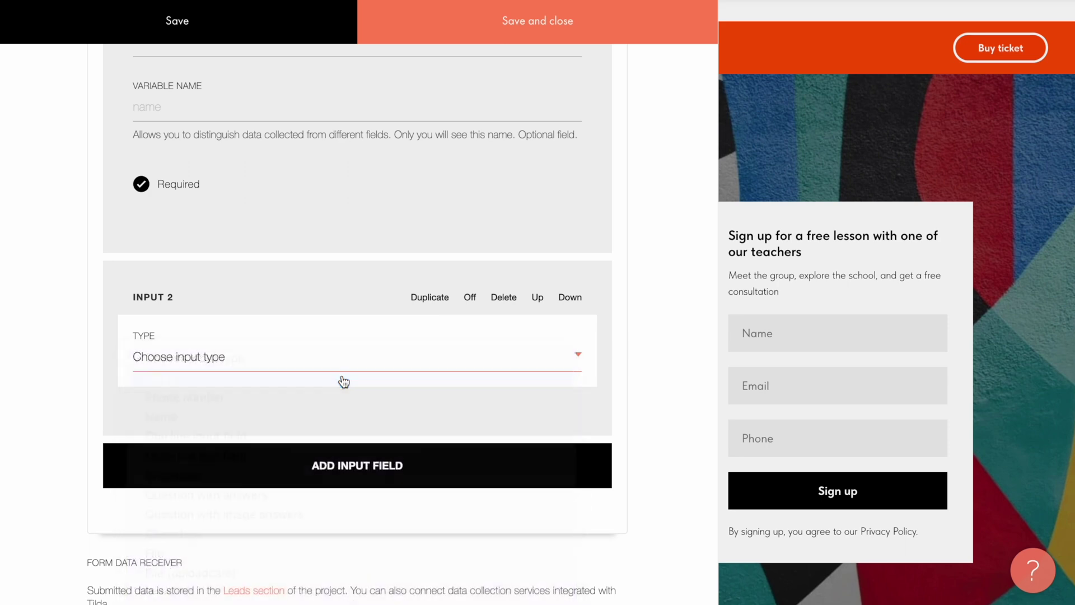
scroll(344, 382, down, 1)
scroll(343, 382, down, 1)
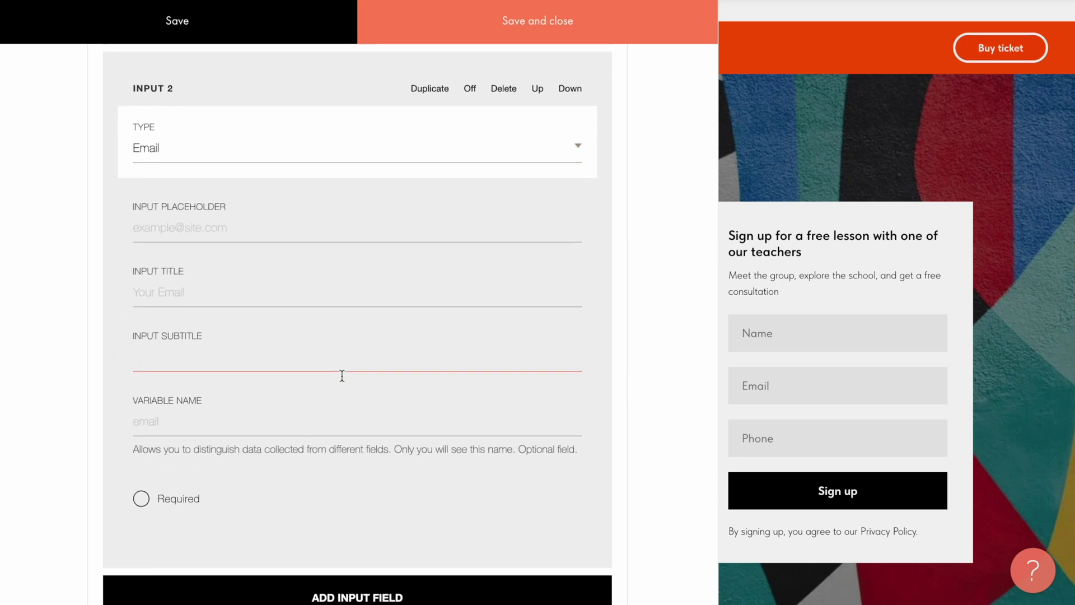
text(example@business.com)
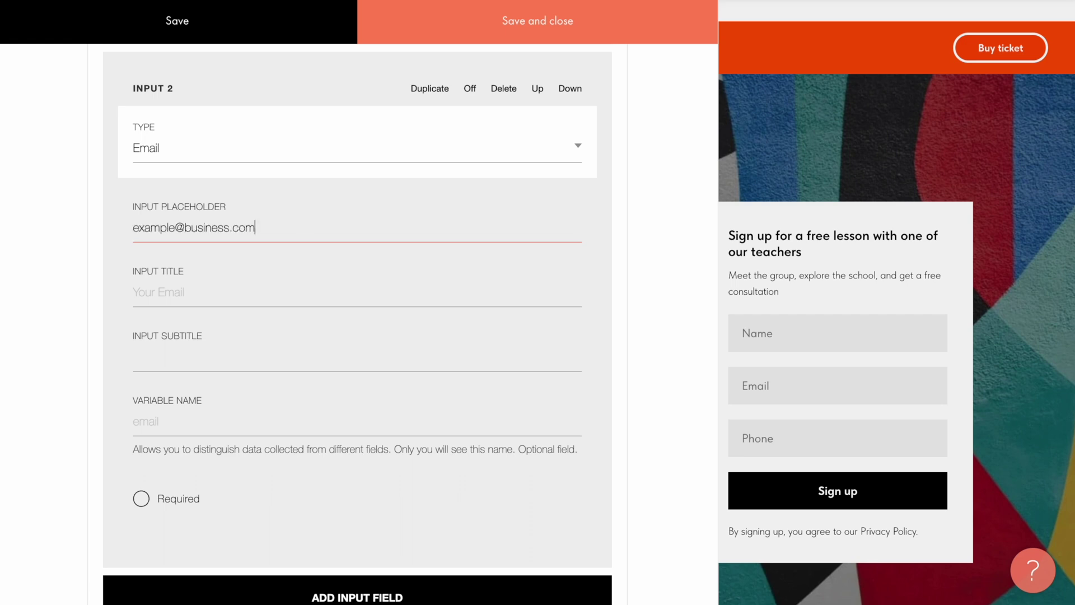
click(252, 285)
text(Email)
click(141, 500)
click(357, 596)
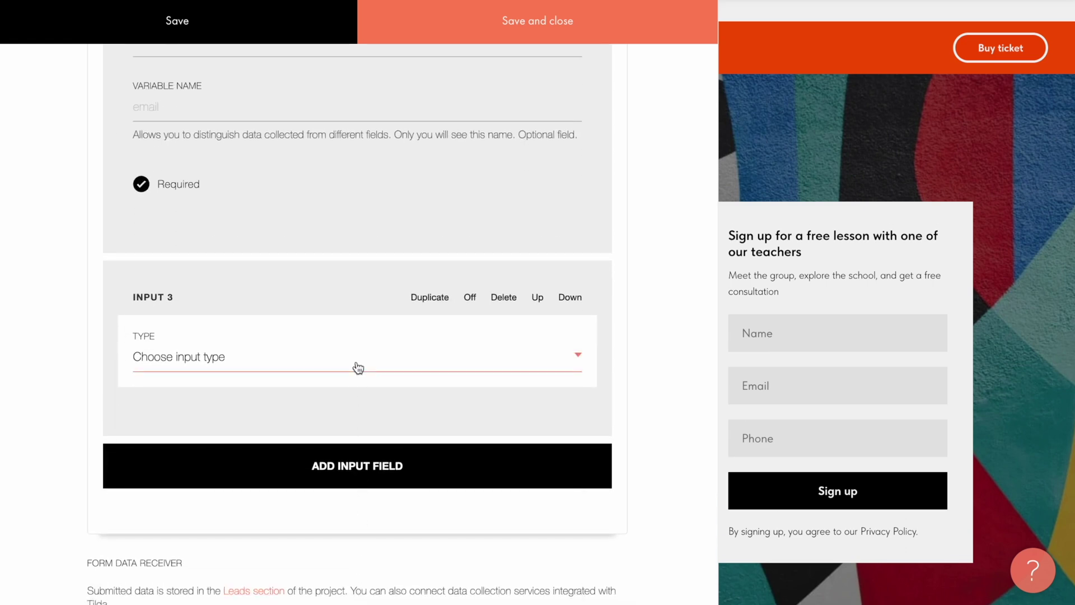
click(356, 367)
click(348, 402)
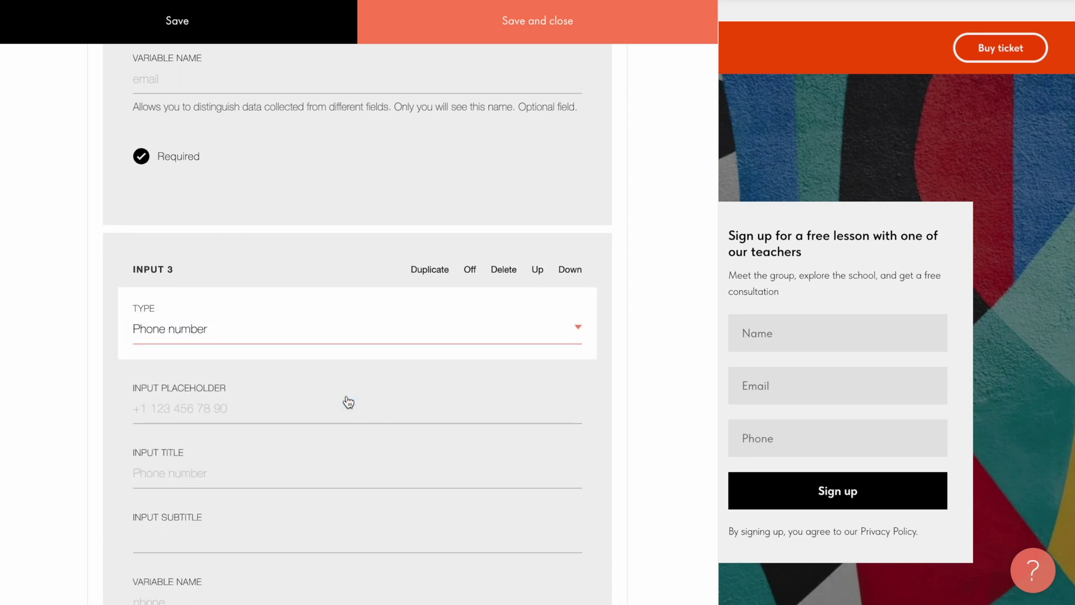
scroll(347, 401, down, 5)
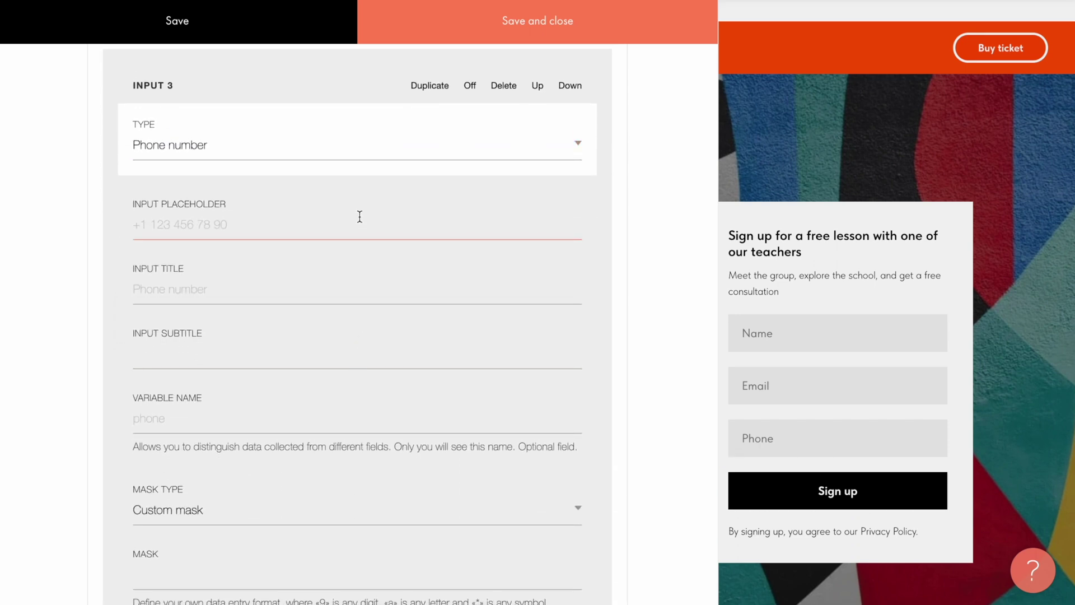
text(Phone Number)
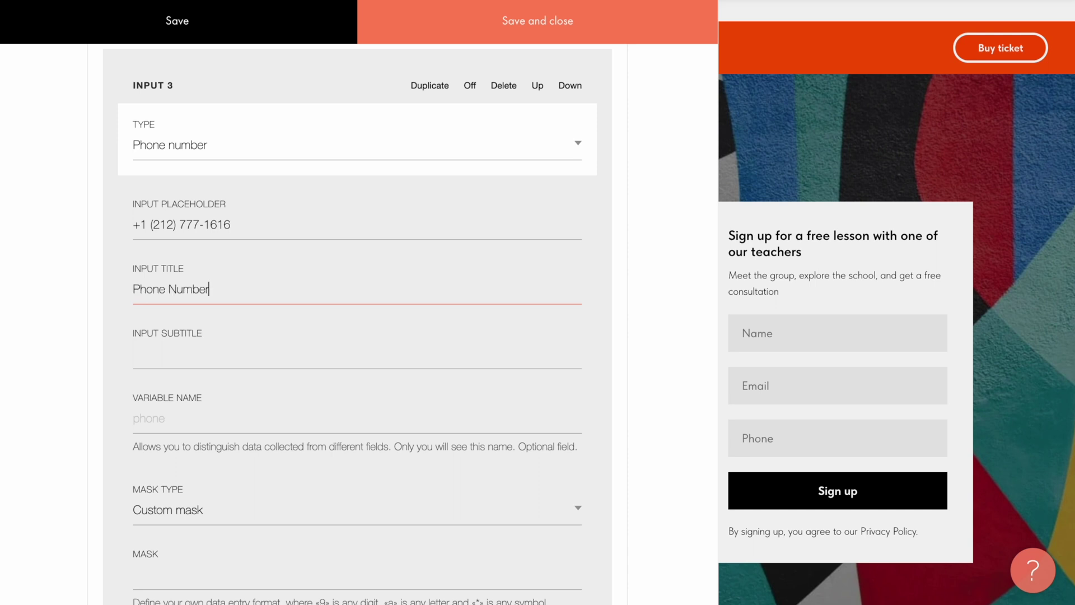
scroll(353, 331, down, 2)
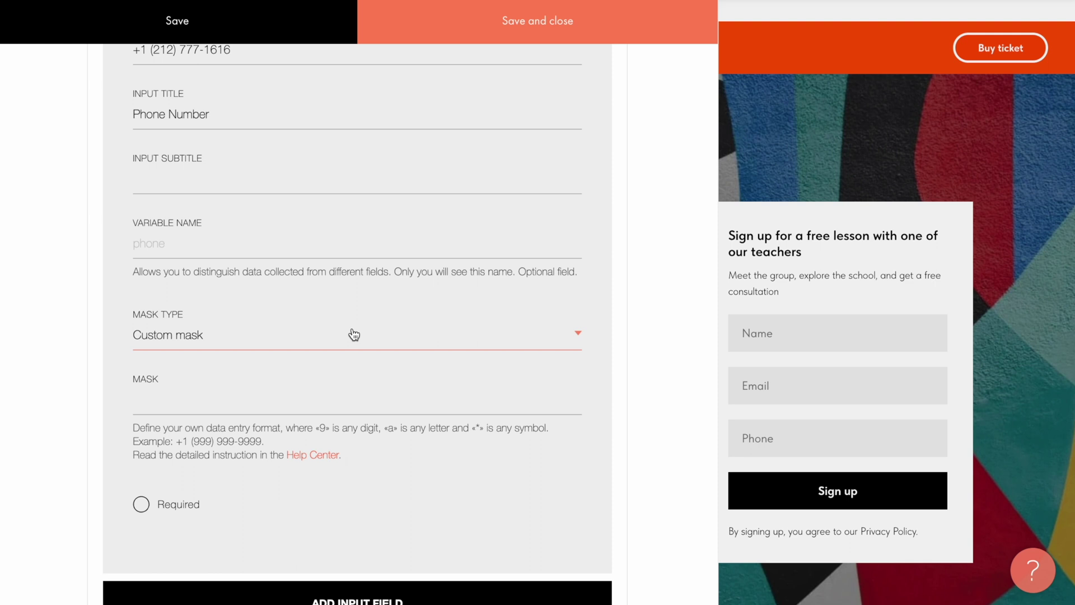
click(354, 334)
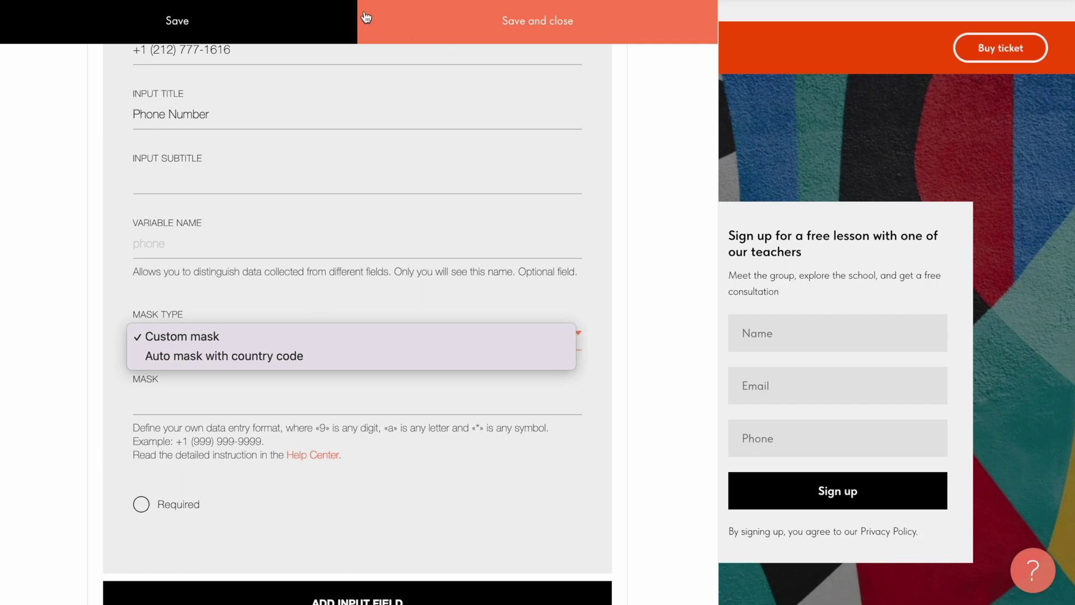
click(328, 361)
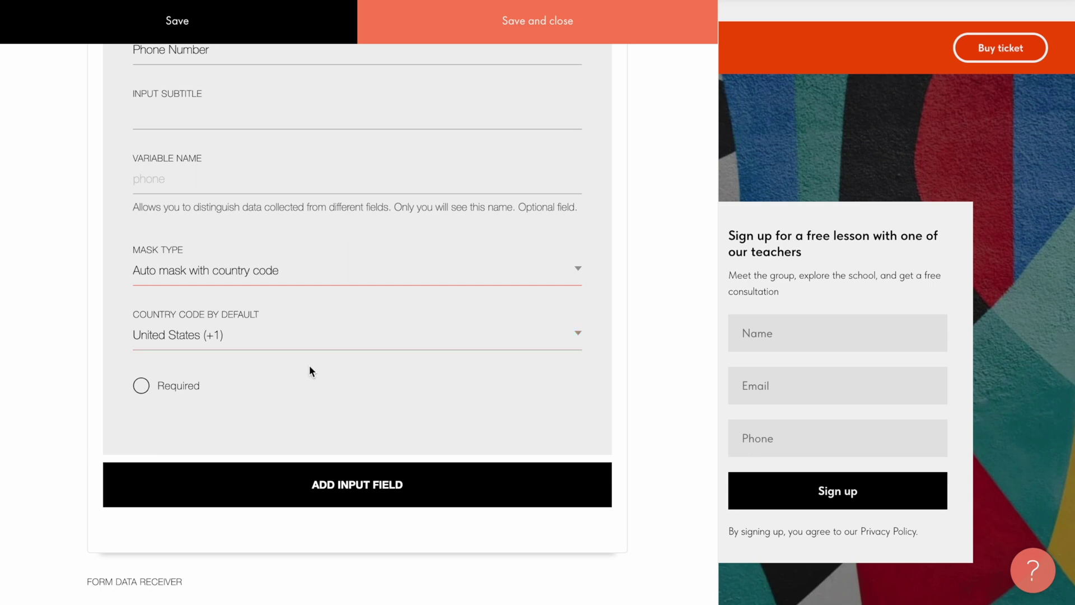
click(141, 387)
scroll(142, 388, down, 1)
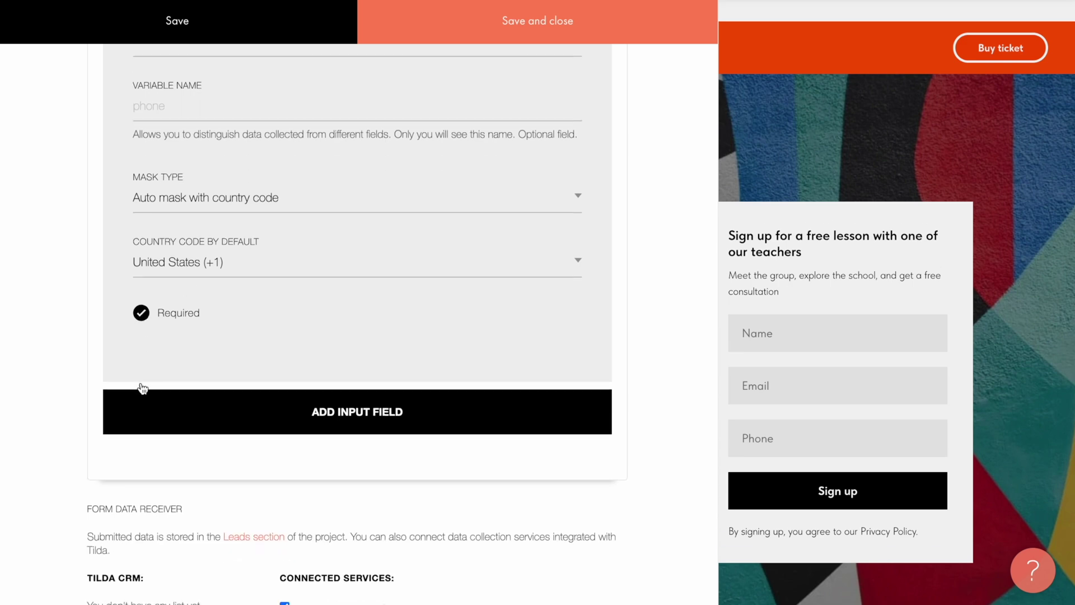
scroll(141, 387, down, 2)
scroll(141, 387, down, 2)
scroll(141, 387, down, 2)
scroll(141, 387, down, 1)
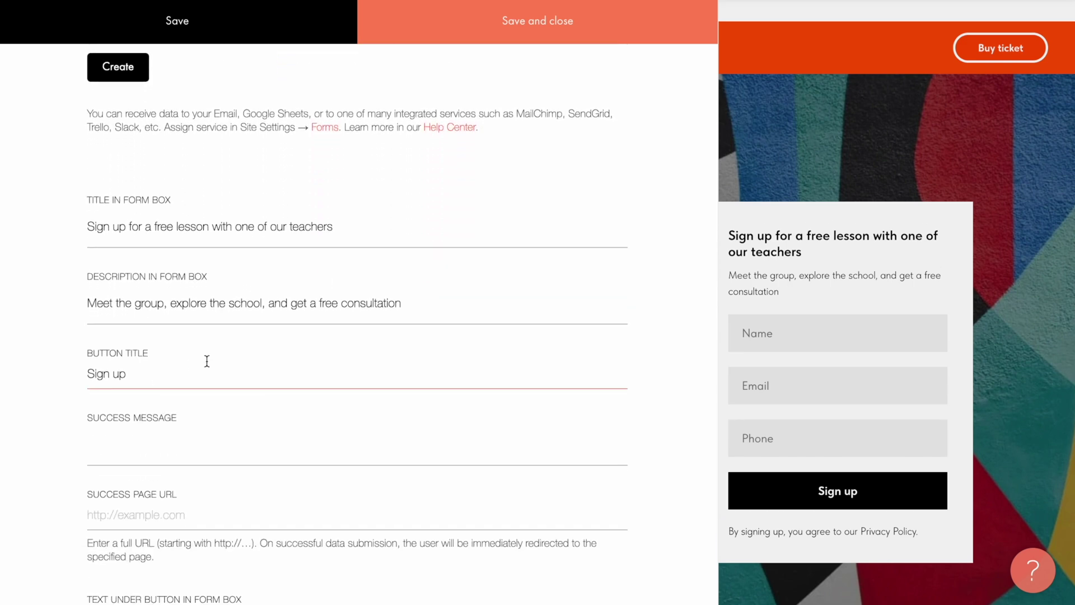
Step: Replace the form box title and delete the form description
click(385, 207)
key(ctrl+a)
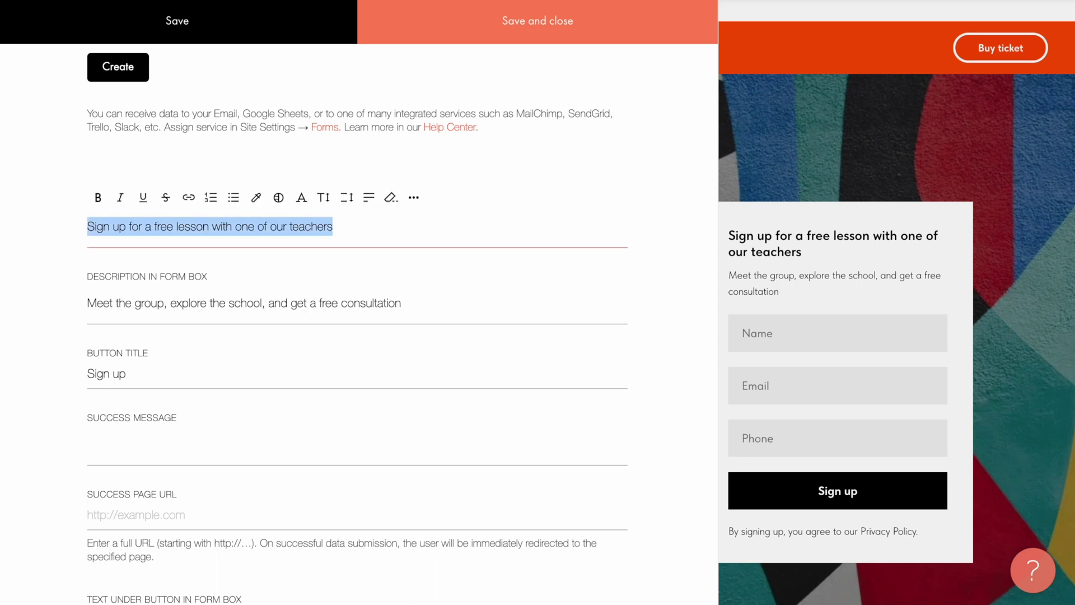
text(Sign up for a free class with our lead teacher)
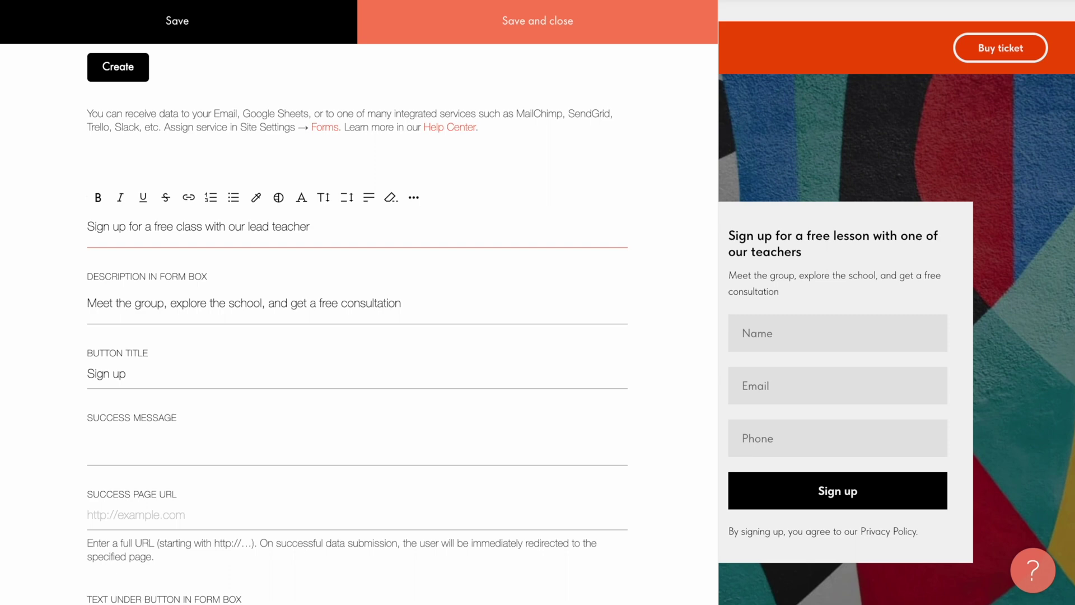
click(334, 253)
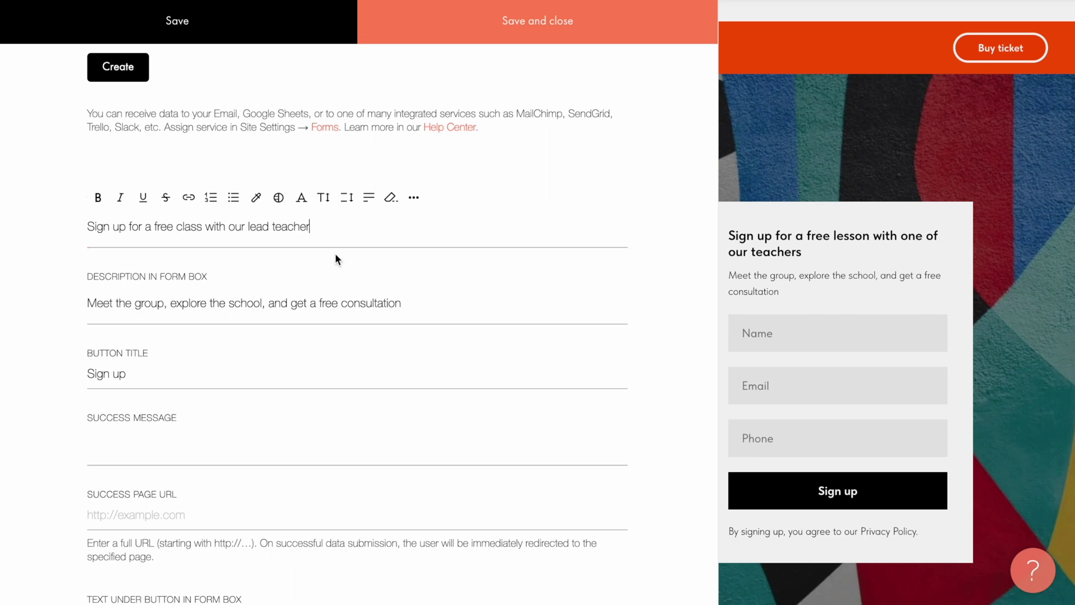
click(431, 308)
key(ctrl+a)
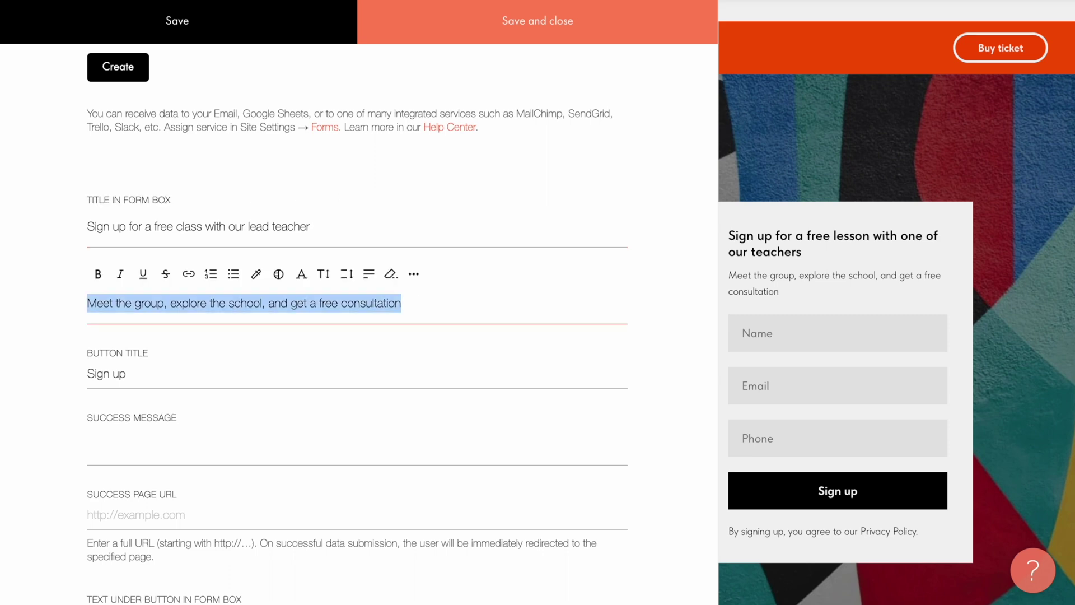
key(BackSpace)
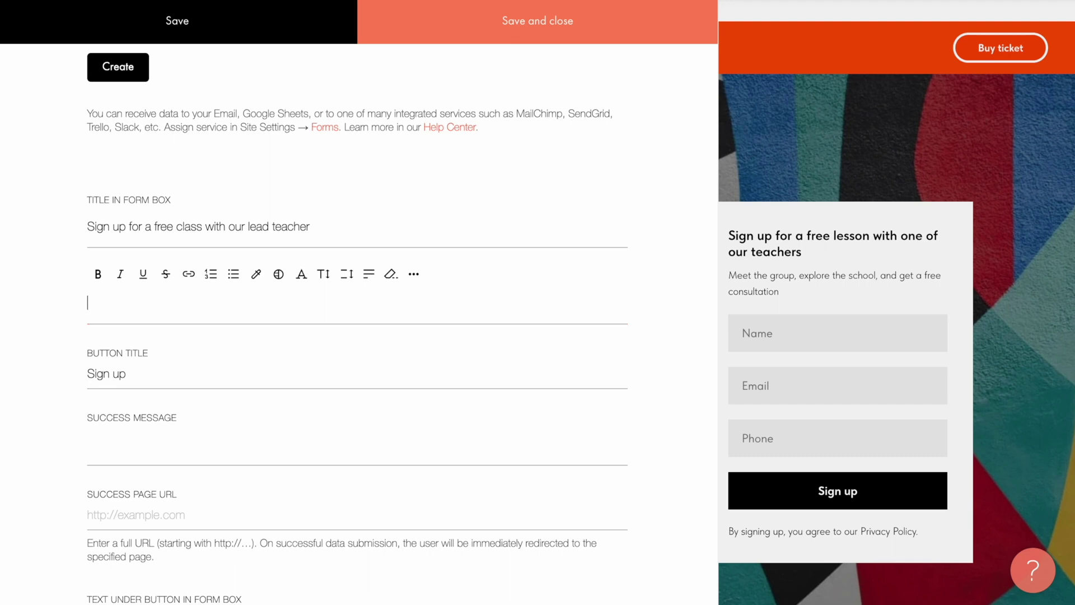
Step: Relabel the Sign up button and paste the thank-you success message, leaving the success URL blank
click(287, 368)
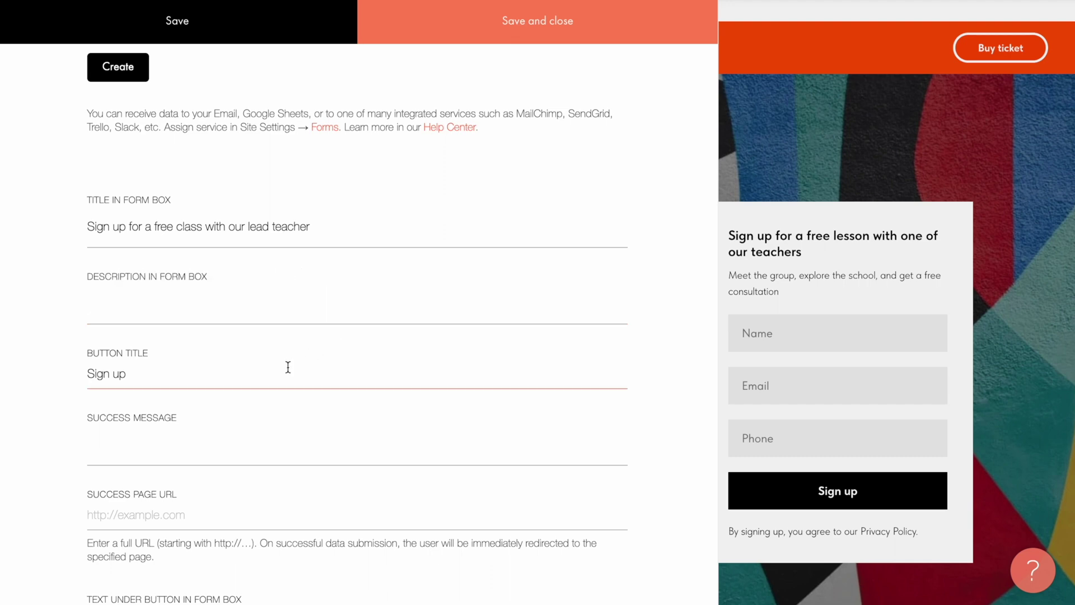
key(ctrl+a)
text(Sign up for the workshop)
click(270, 411)
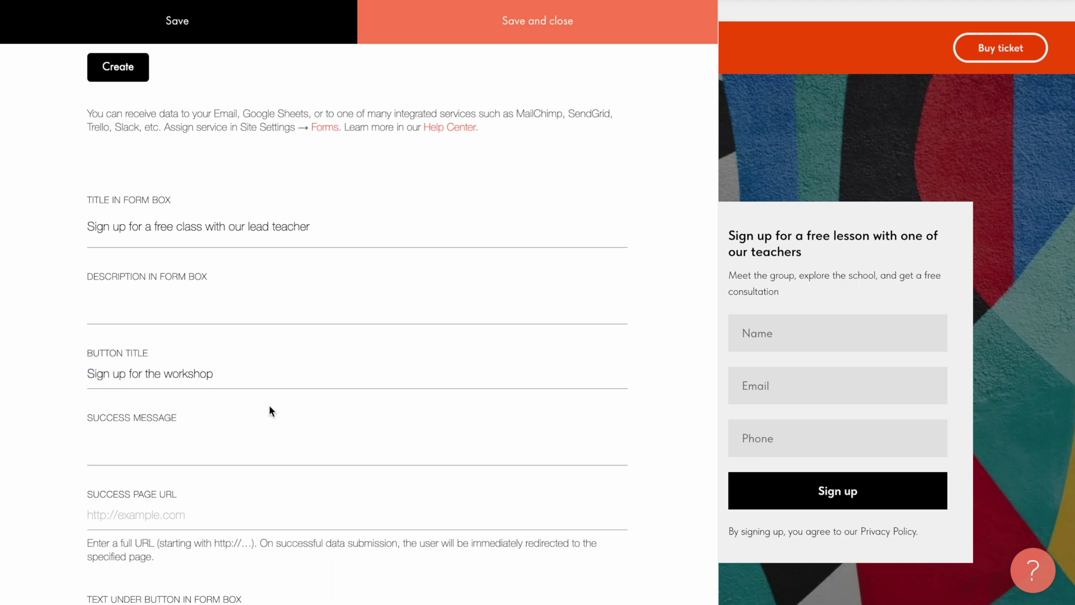
click(236, 439)
text(Thank you! You have successfully registered for our event and we look forward to your attendance! Check your email for confirmation)
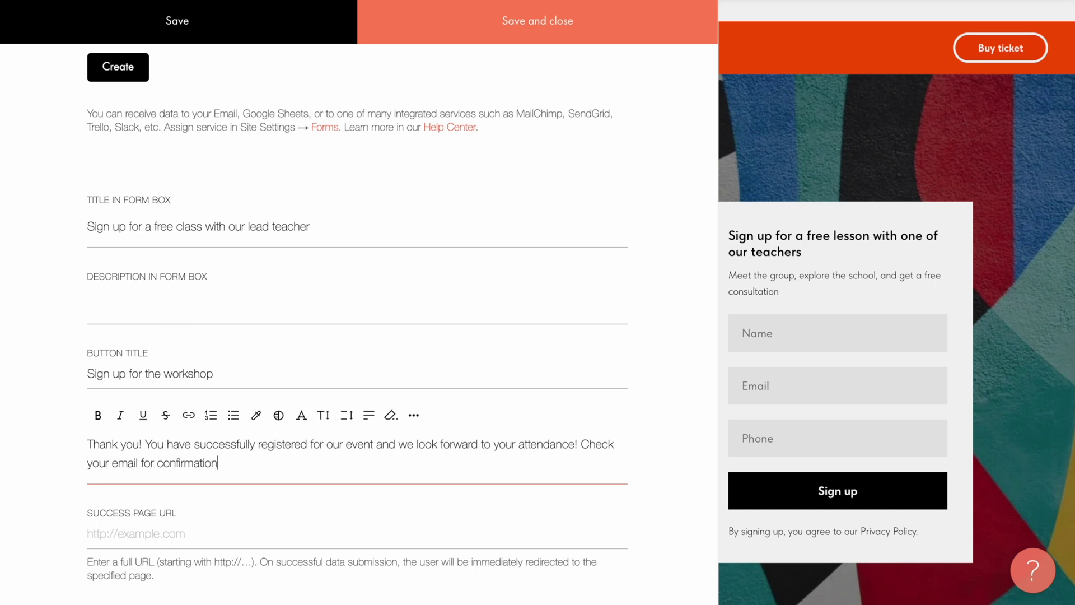
click(282, 499)
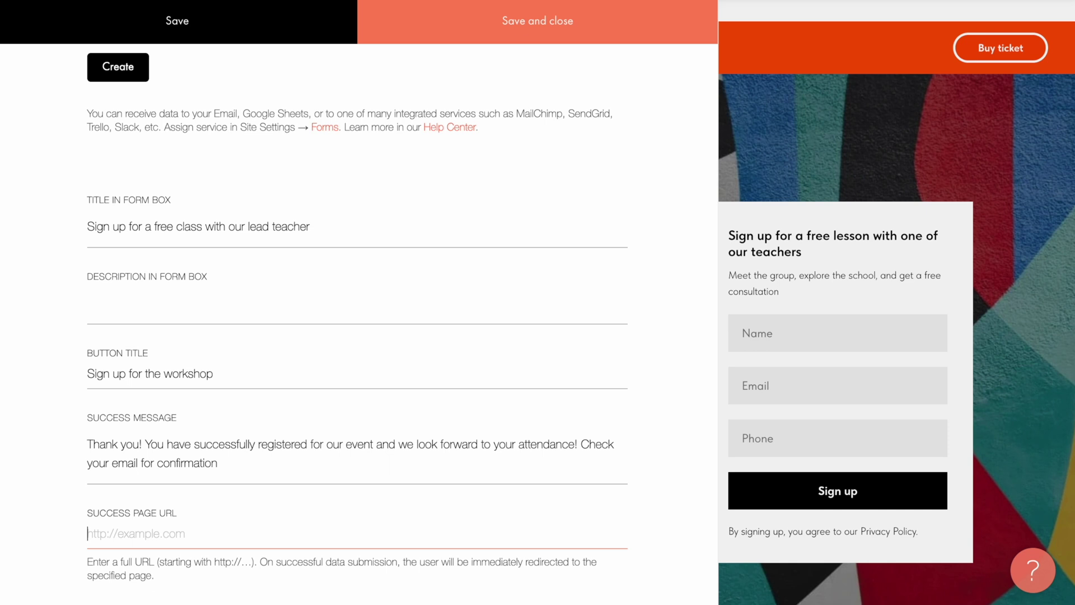
click(224, 573)
scroll(224, 576, down, 3)
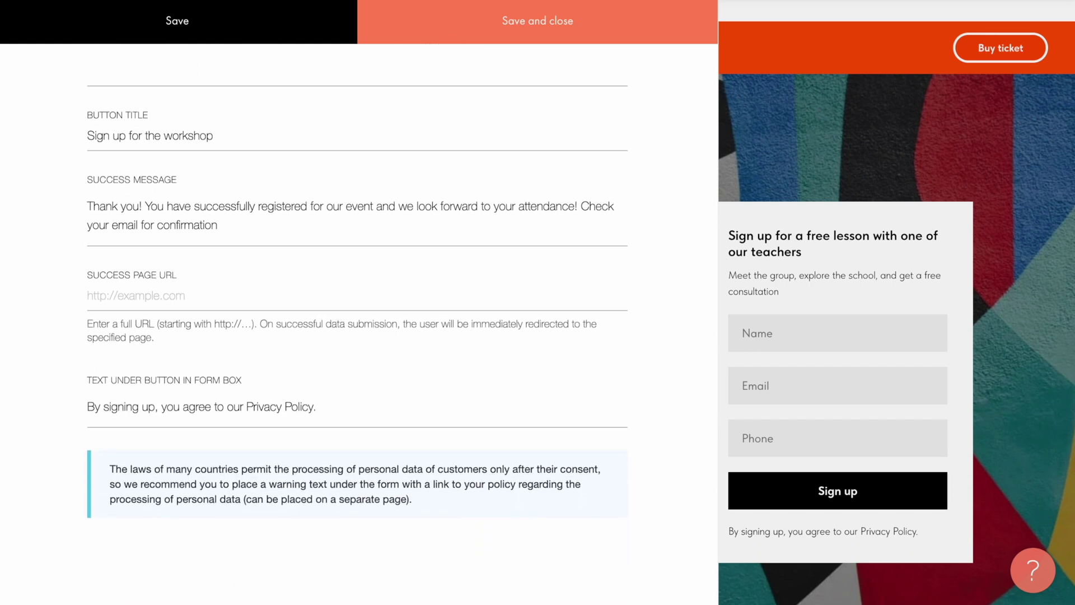
Step: Set the under-button text to 'I have read and agree to the Privacy Policy.', link Privacy Policy, and save
click(379, 398)
click(379, 397)
text(I have read and agree to the Privacy Policy.)
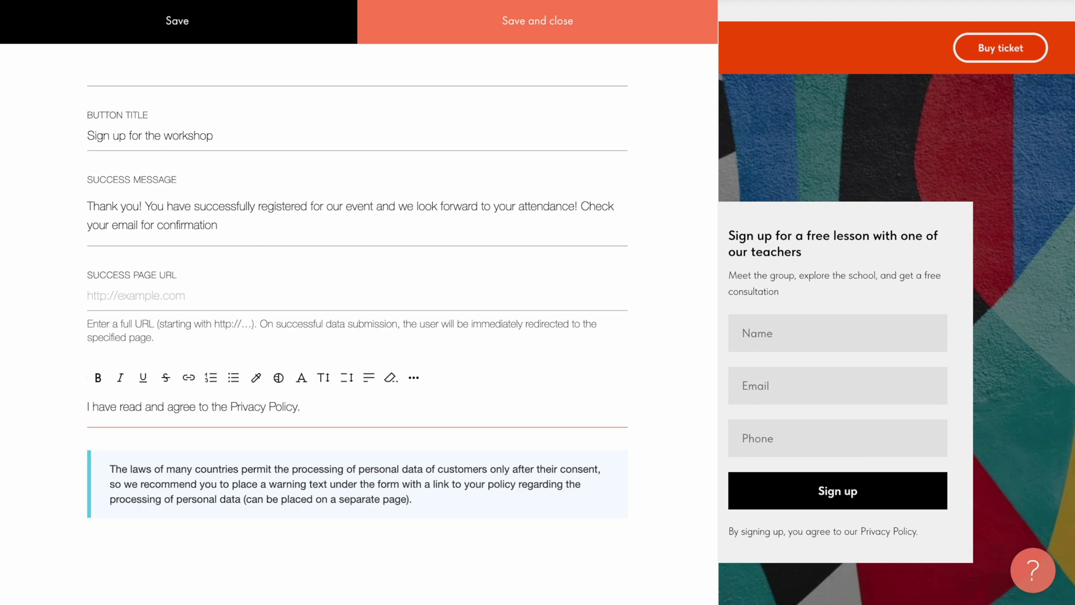
drag(299, 406, 231, 406)
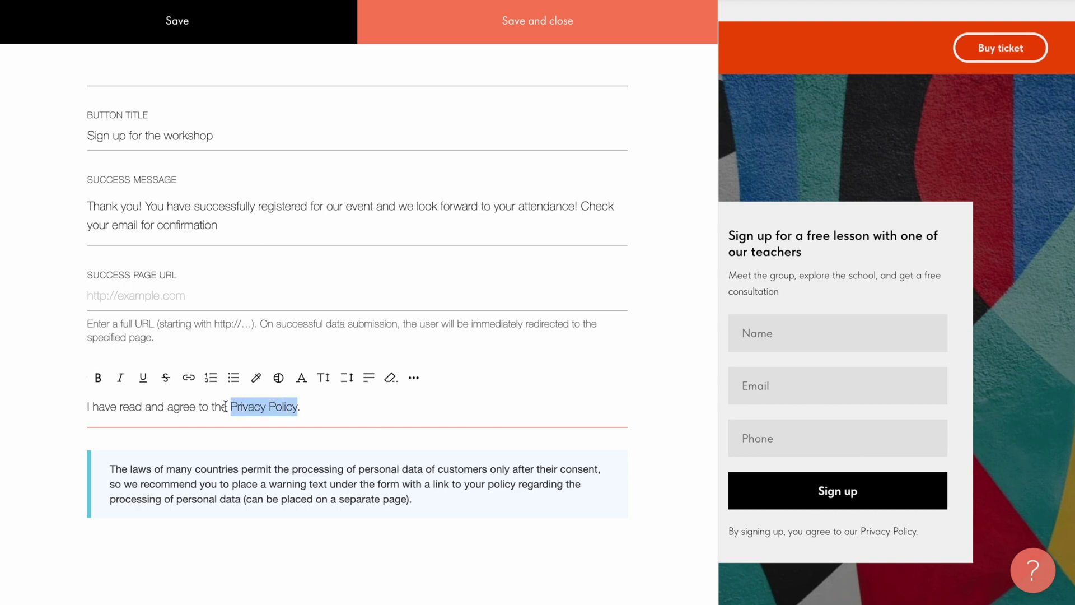
click(188, 378)
text(https://tilda.cc/terms)
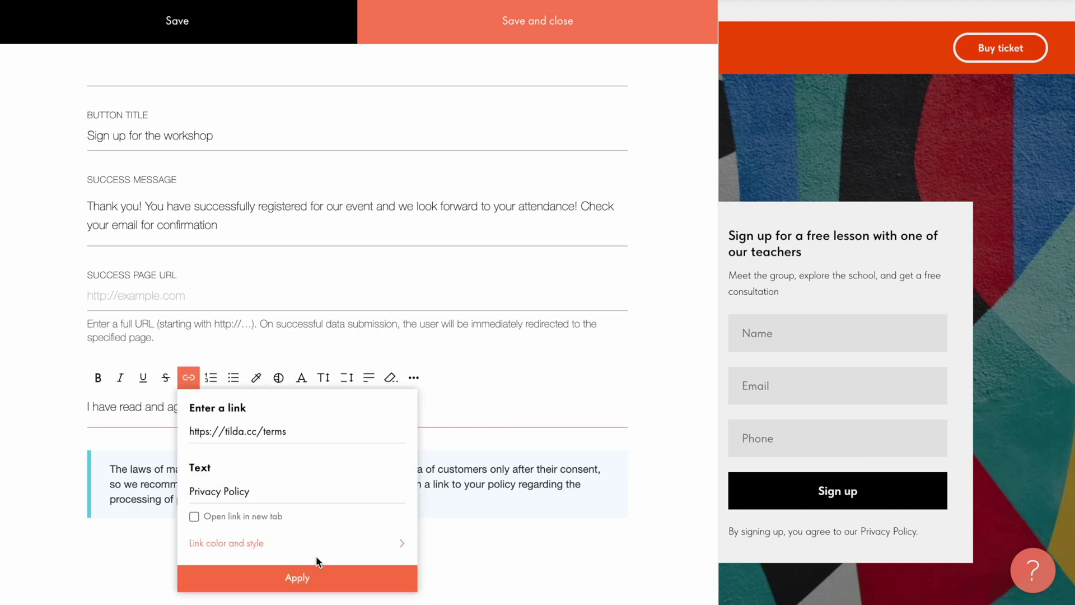
click(295, 577)
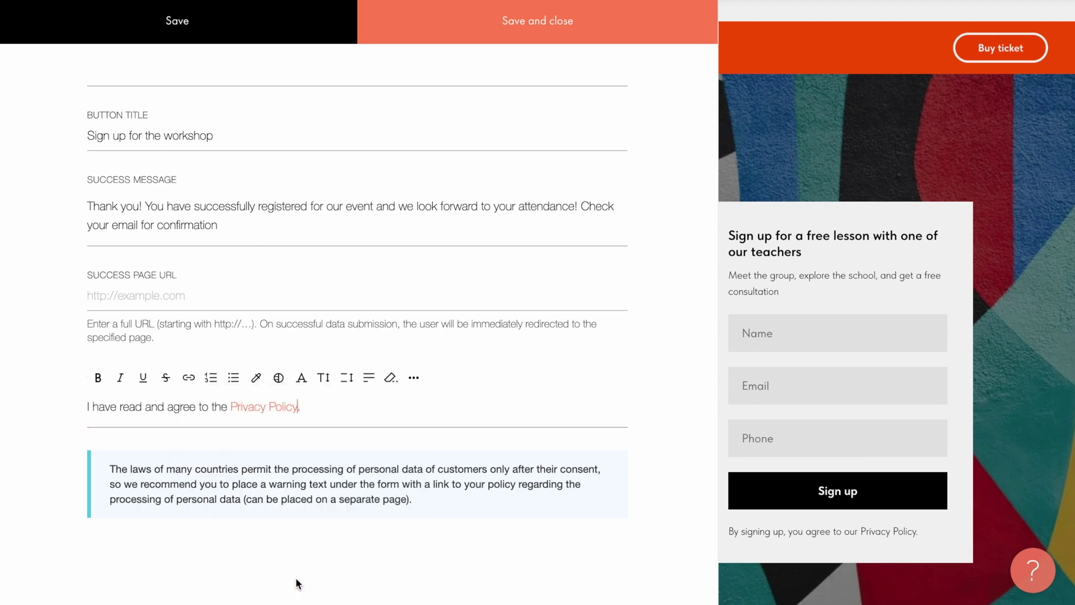
click(533, 17)
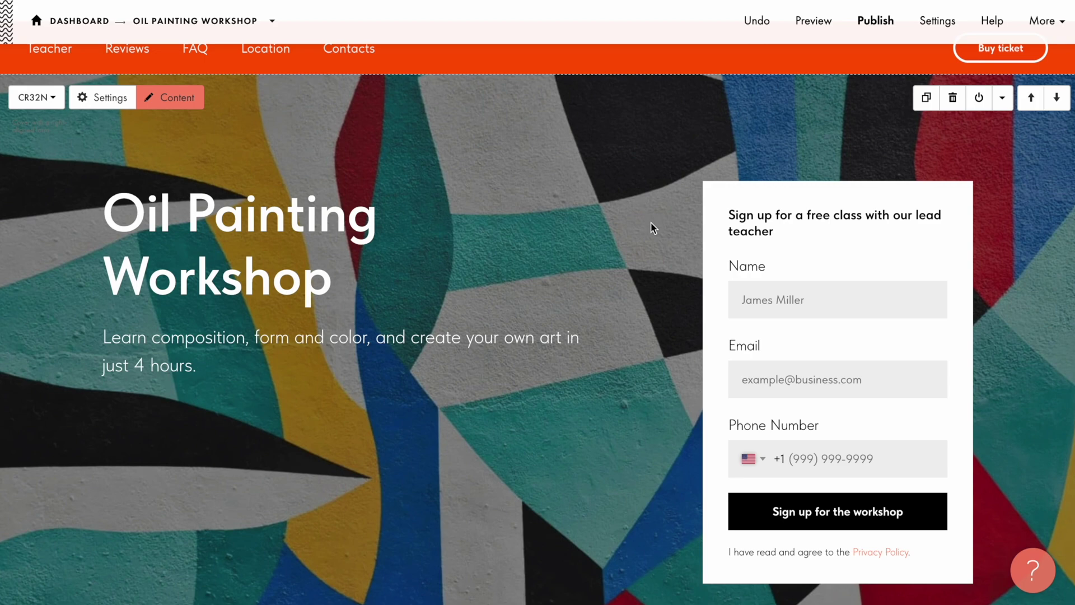
Step: Reopen the cover block's content settings at the Form Data Receiver section
click(172, 98)
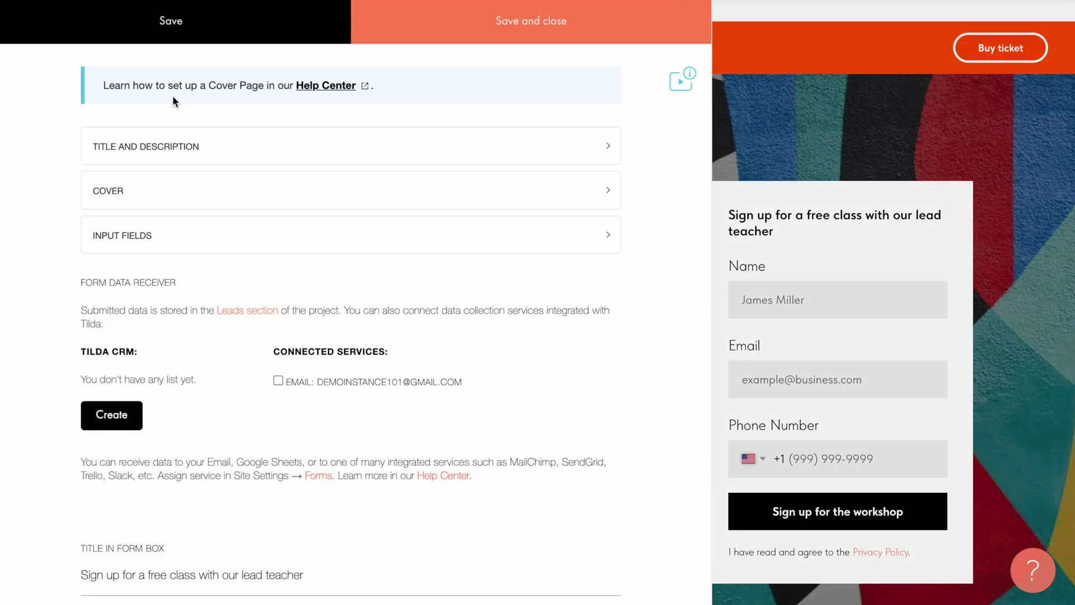
scroll(172, 101, down, 2)
scroll(171, 101, down, 2)
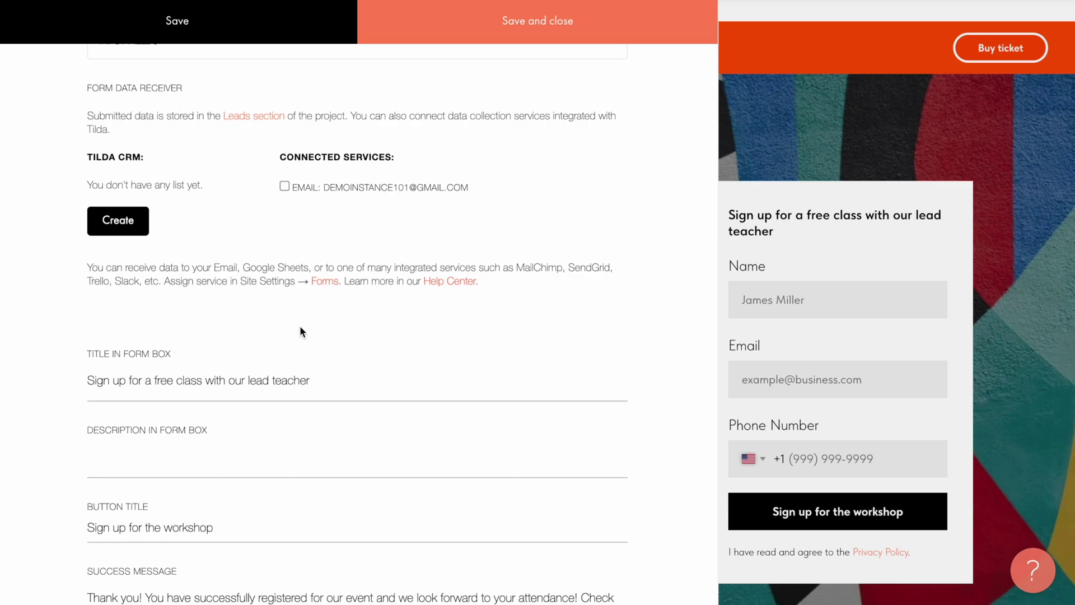
Step: Connect the cover form to the site's email service, save, and view the collected leads
click(325, 284)
scroll(325, 284, down, 4)
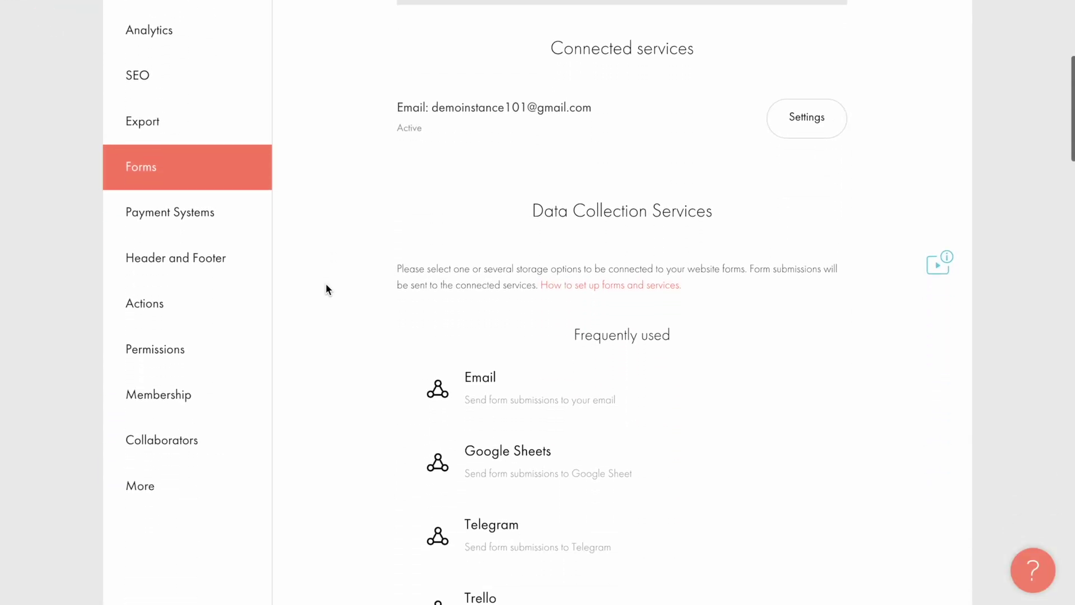
scroll(325, 289, down, 2)
scroll(326, 289, down, 1)
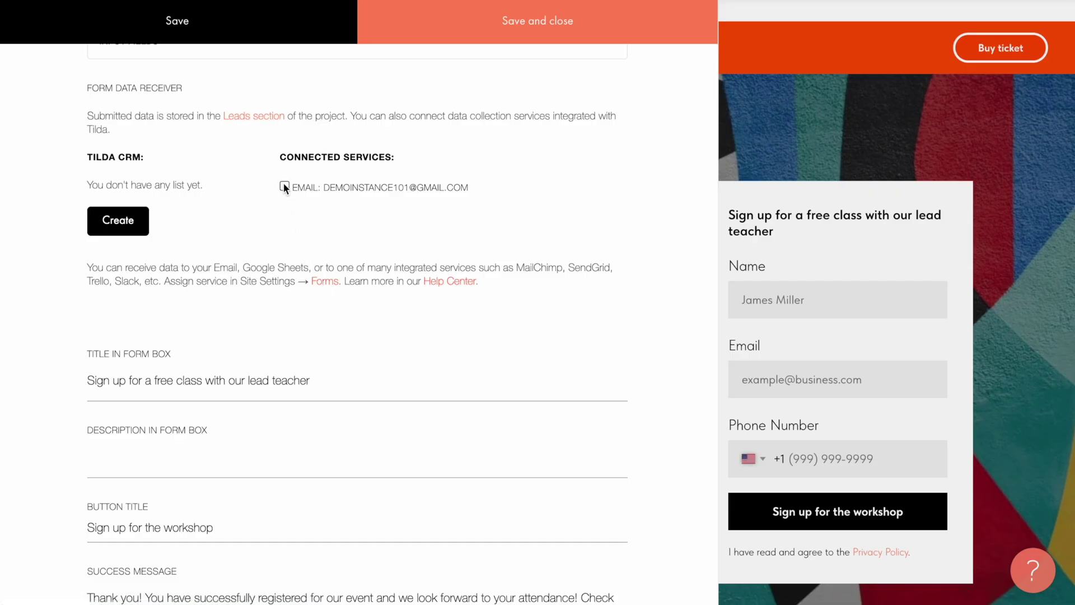
click(535, 38)
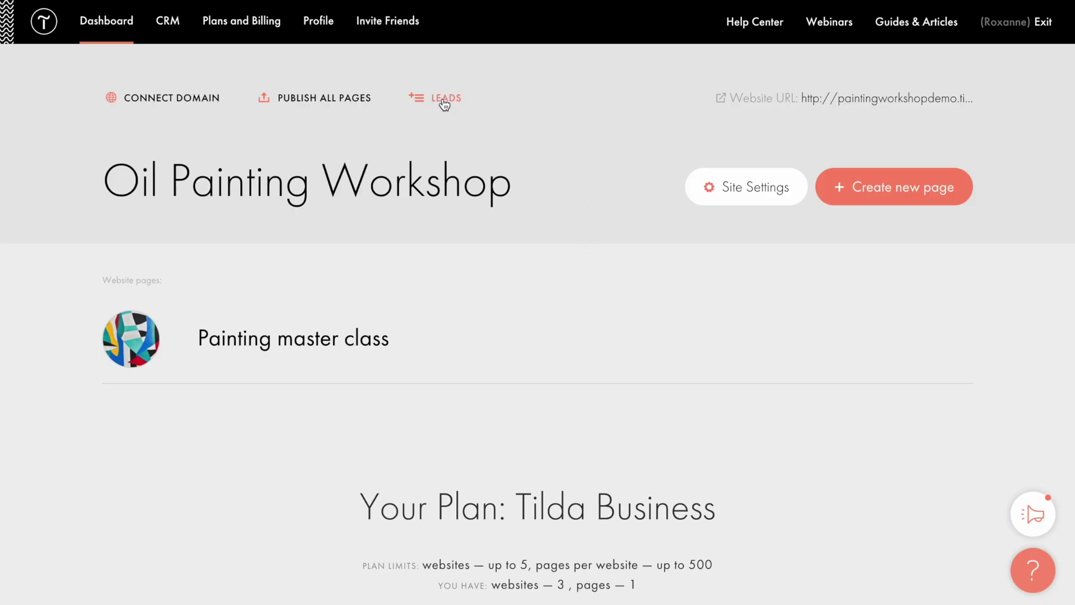
click(443, 103)
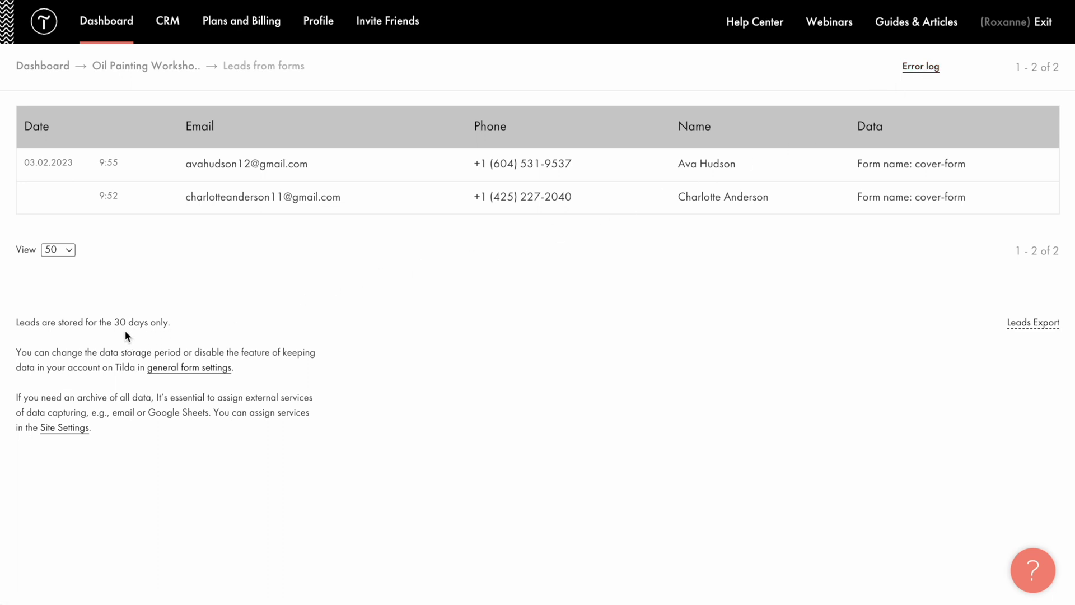
Step: Keep the general form settings' data storage period at 30 days
click(189, 367)
scroll(190, 375, down, 2)
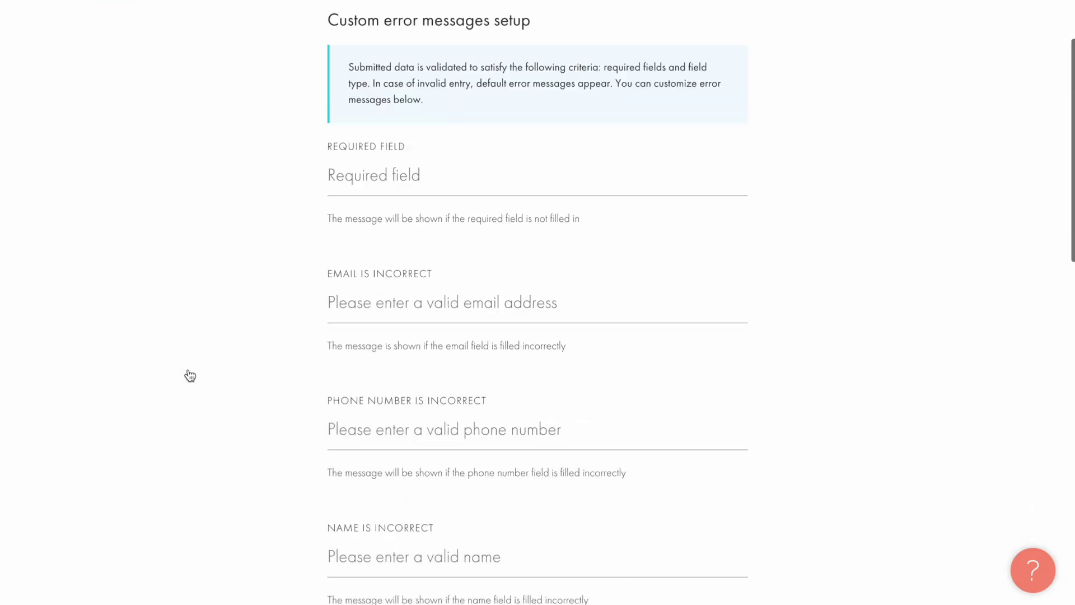
scroll(190, 375, down, 10)
click(463, 197)
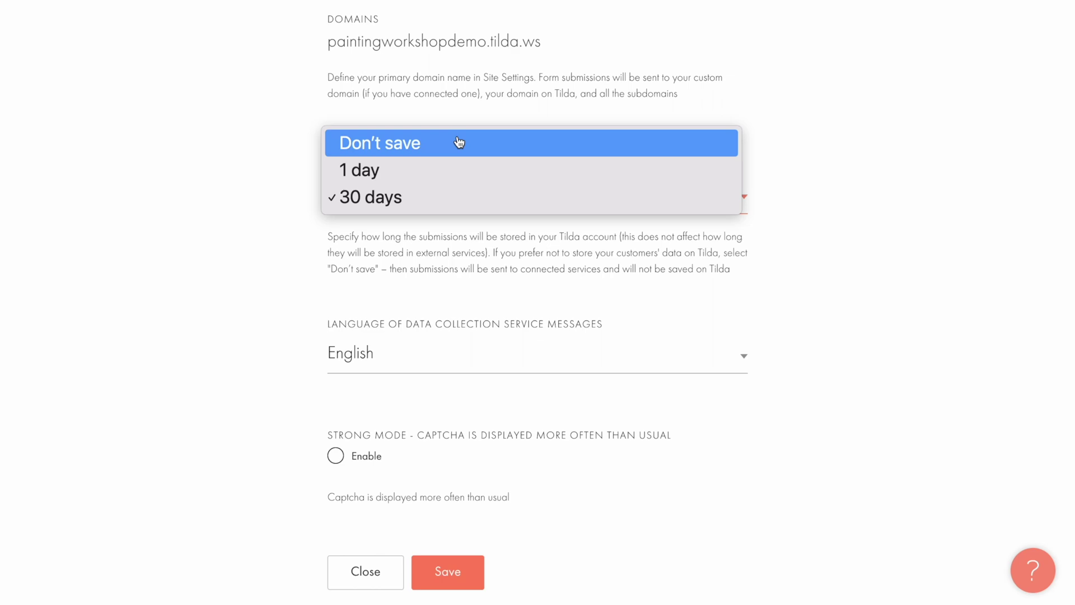
click(460, 196)
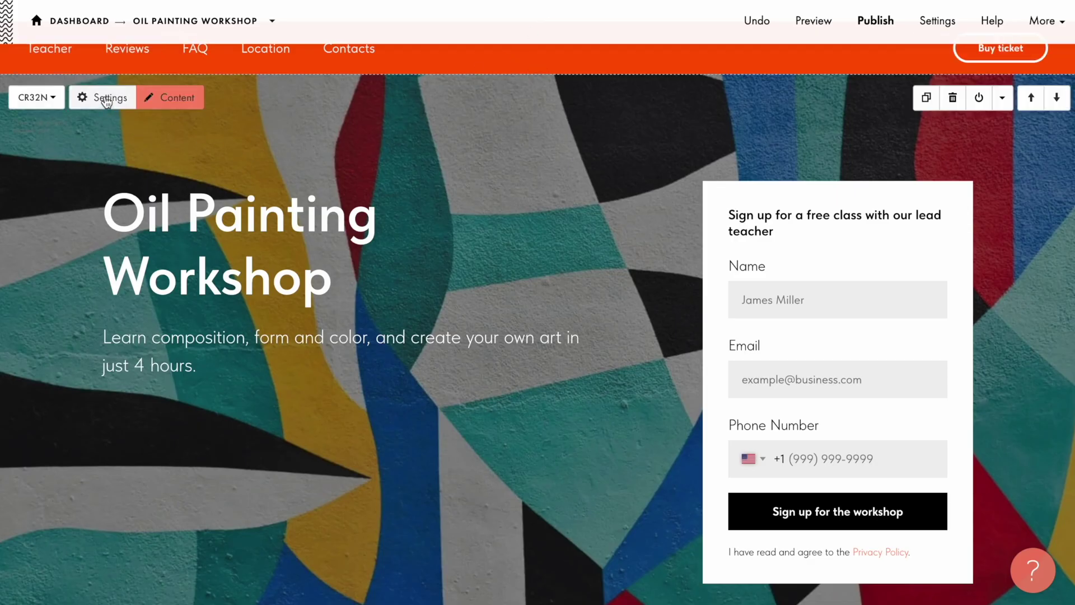
Step: Set the signup form's Second Block to 5 columns wide with no offset, and save
click(104, 95)
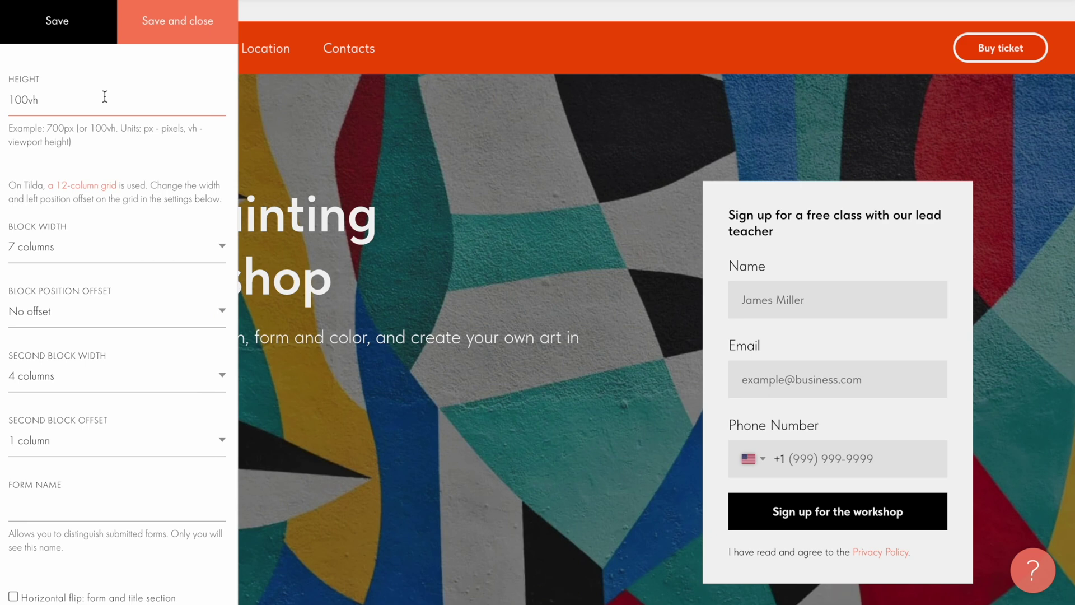
click(146, 379)
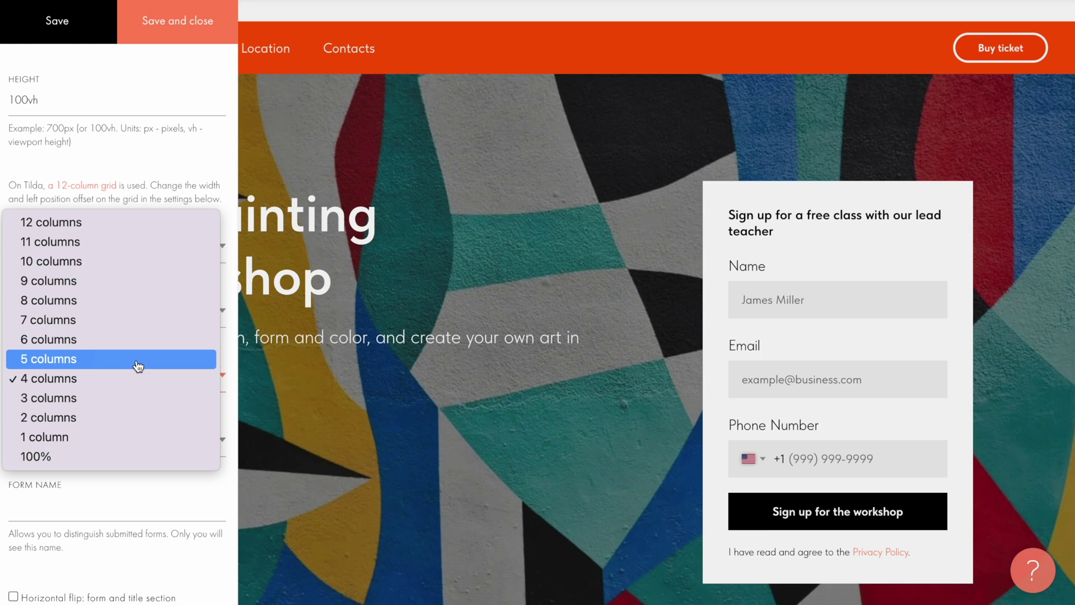
click(140, 360)
click(168, 443)
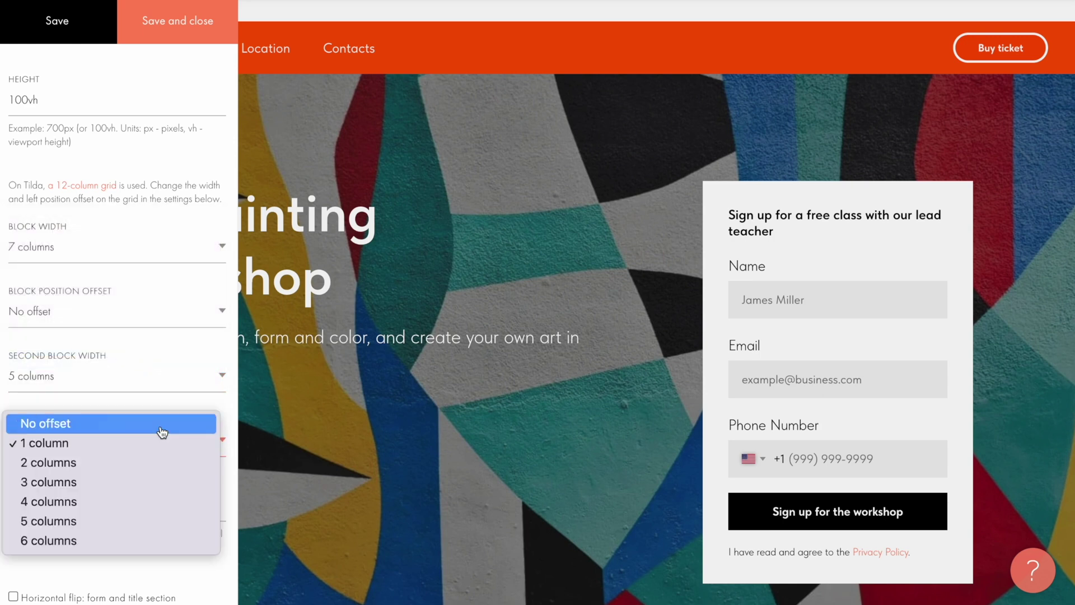
click(159, 425)
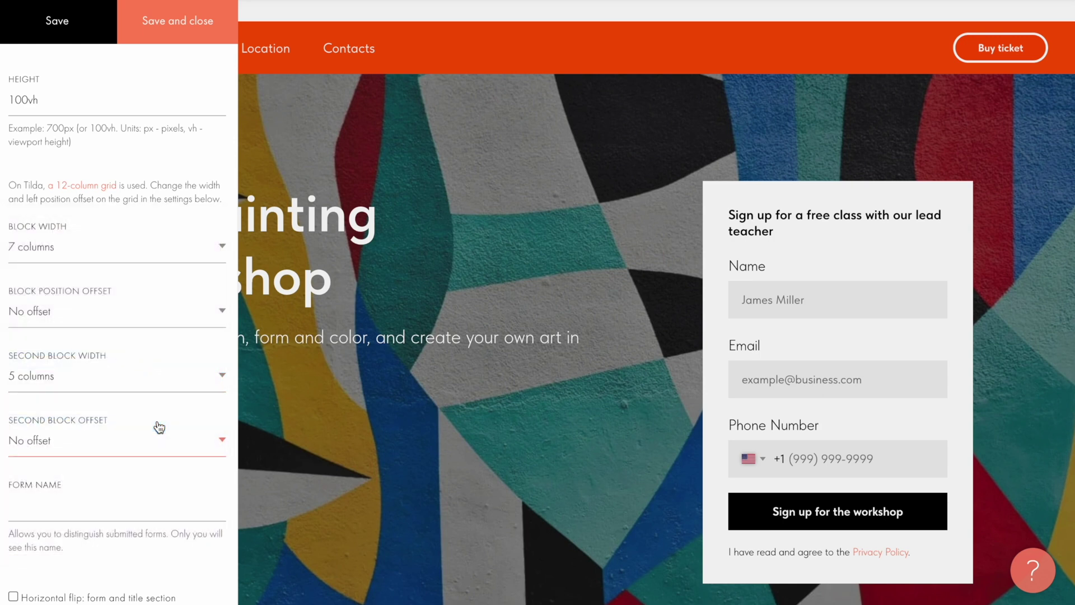
click(171, 18)
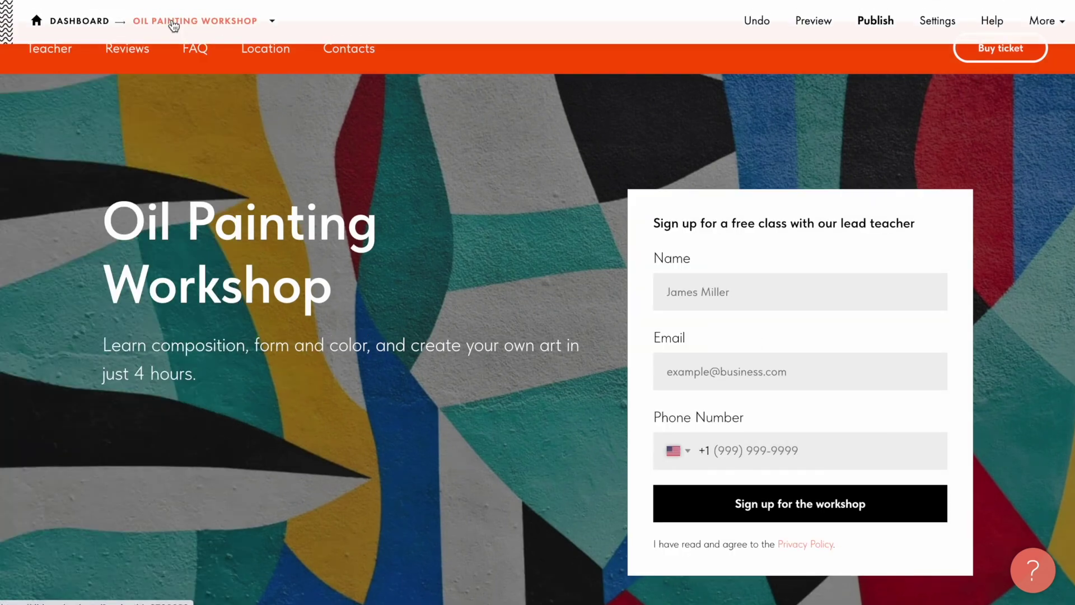
mouse_move(337, 252)
click(109, 99)
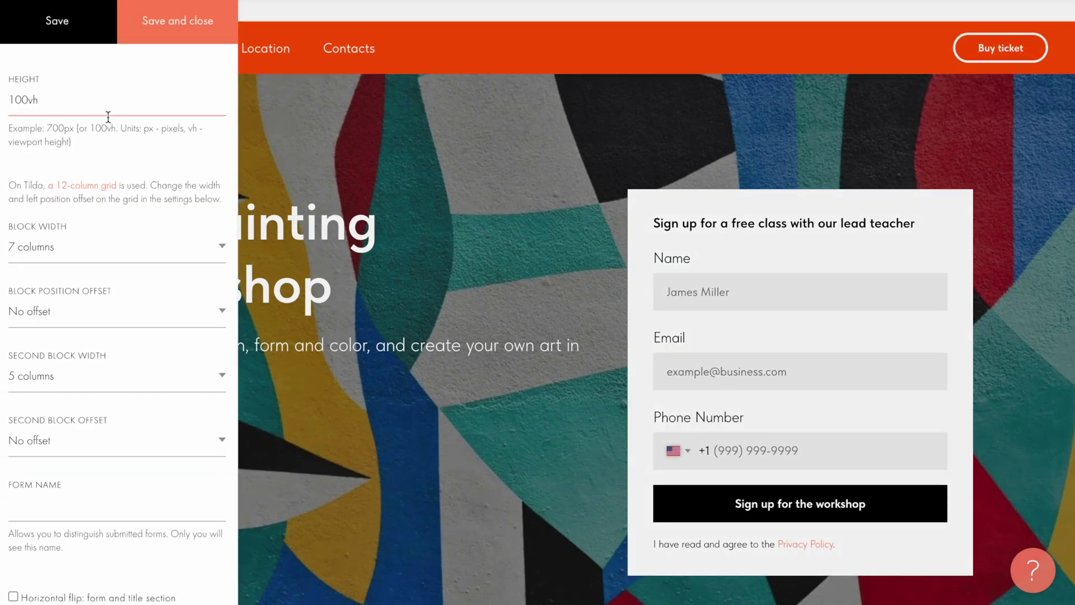
click(92, 490)
text(cover-form)
scroll(88, 550, down, 3)
scroll(89, 554, down, 2)
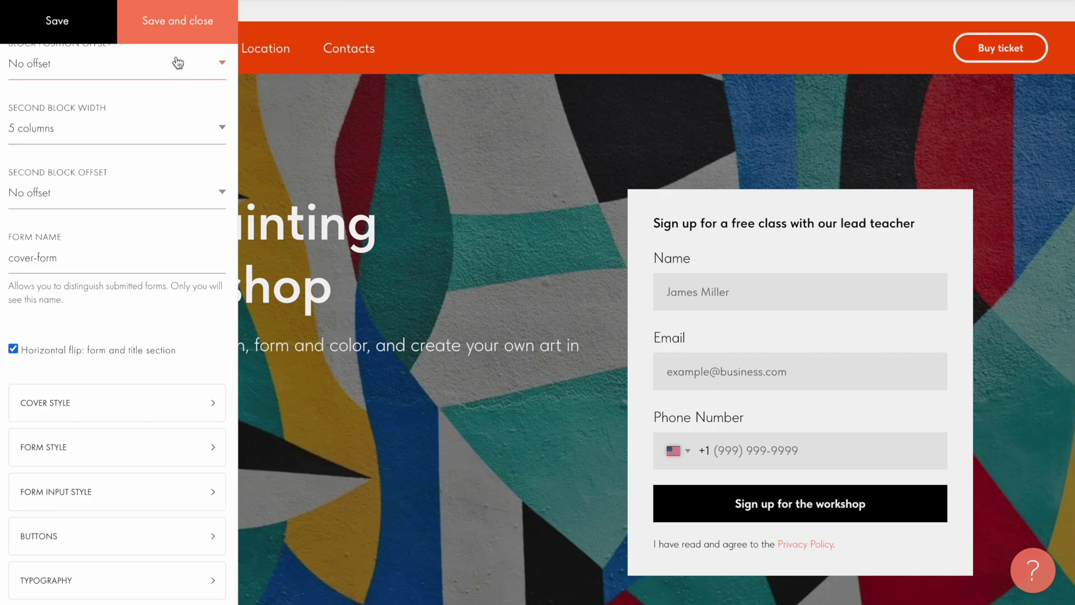
Step: Uncheck the form/title horizontal flip so the form sits on the right, and save
click(177, 25)
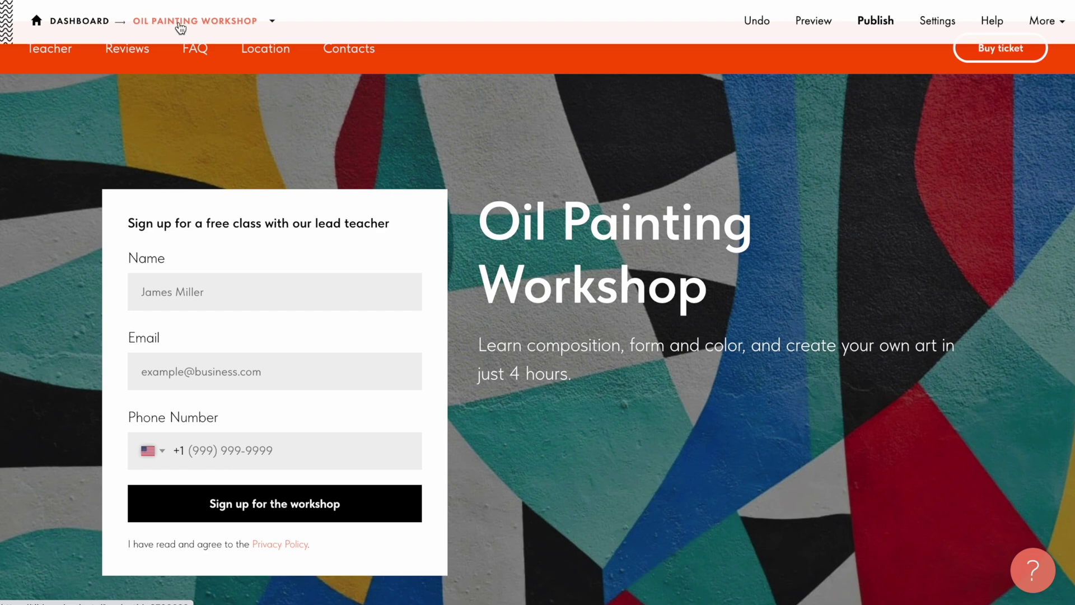
mouse_move(538, 336)
click(107, 97)
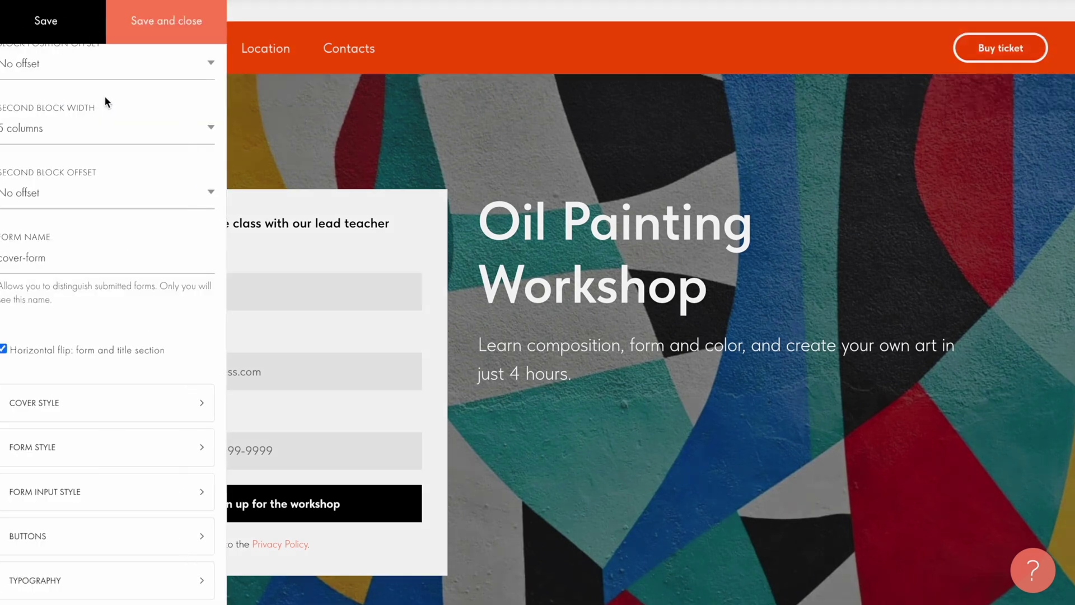
click(14, 349)
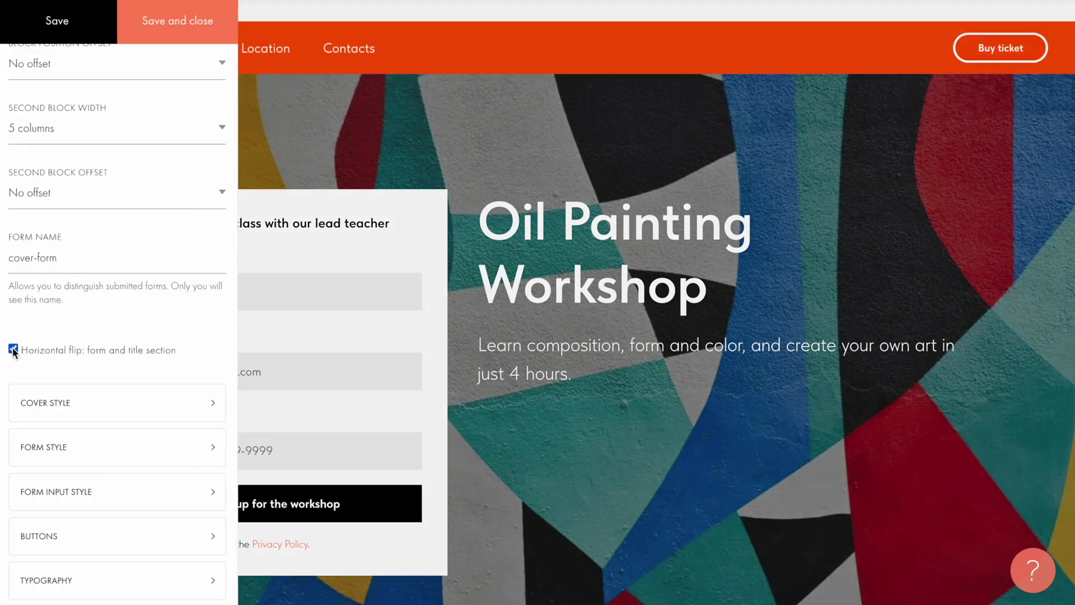
click(177, 27)
click(103, 97)
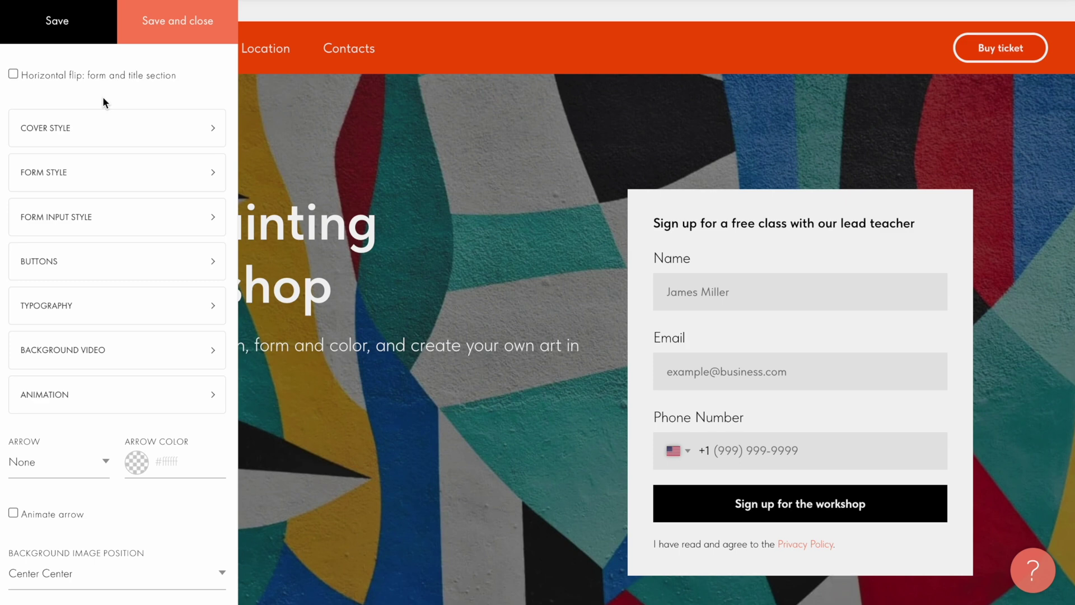
Step: Set the cover's background scroll effect to Fixed
click(113, 130)
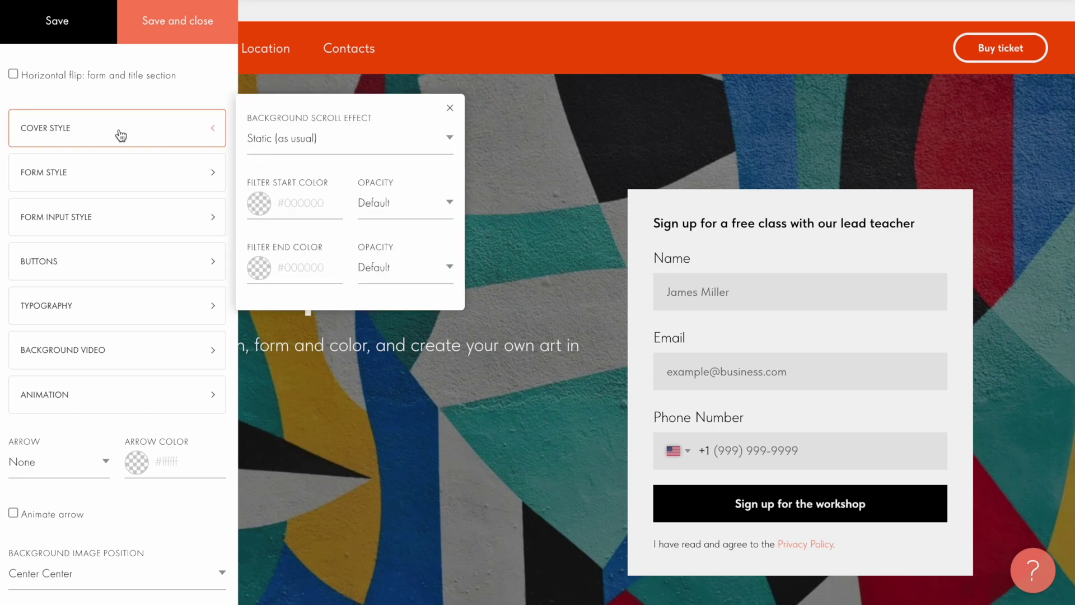
click(367, 143)
click(335, 165)
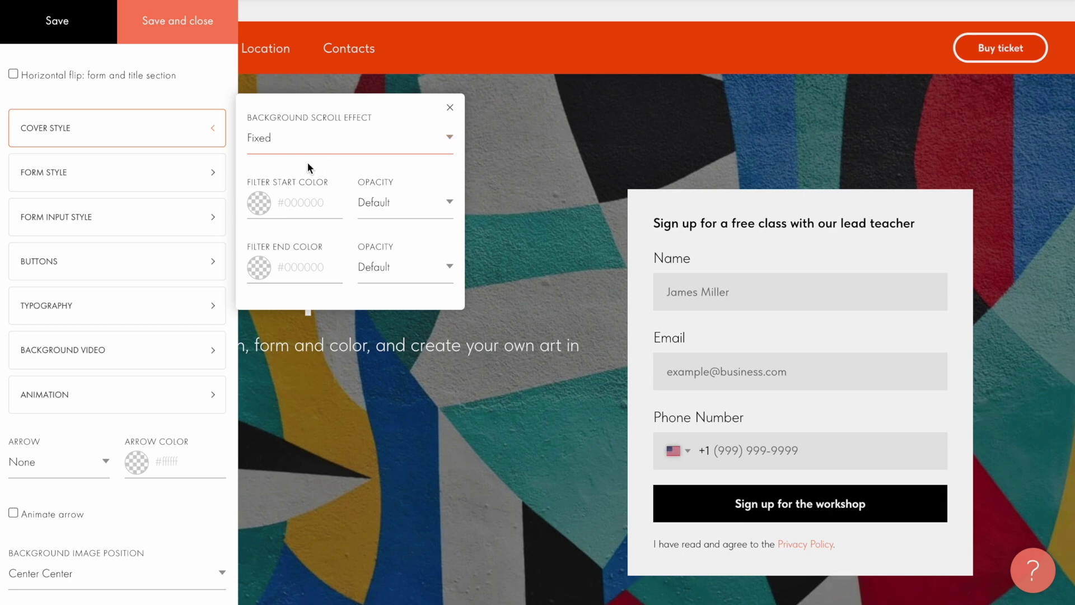
Step: Round the form corners to 20px, give input fields 1px borders, and save
click(179, 177)
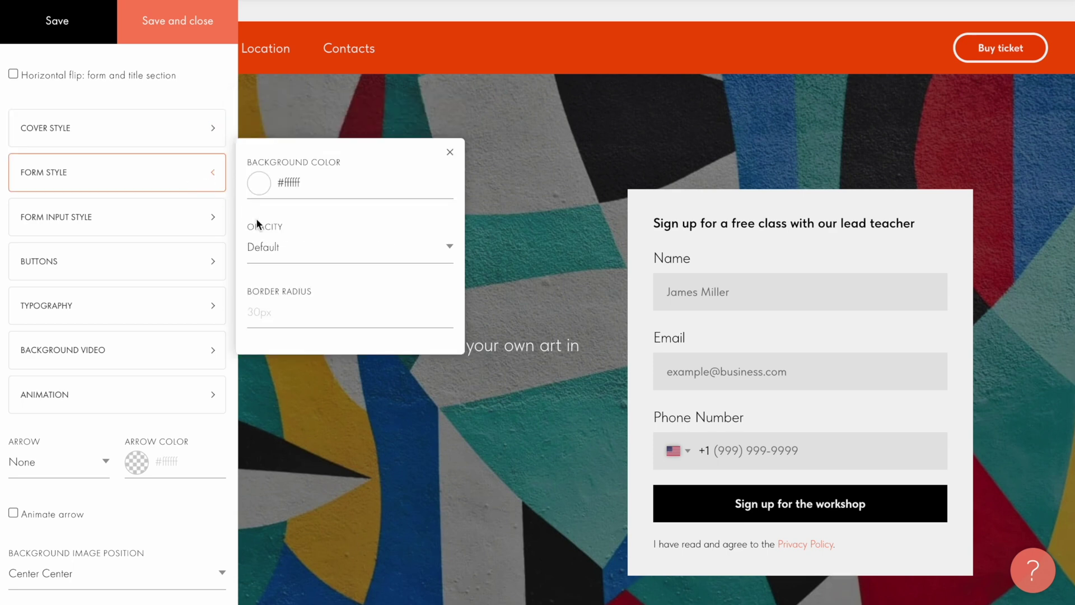
click(302, 312)
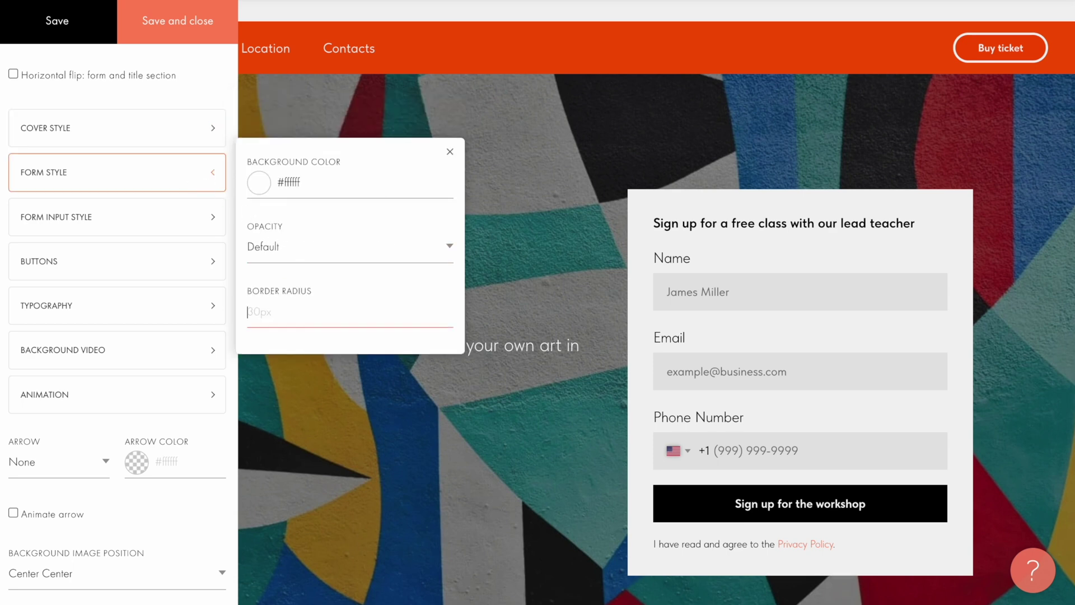
text(20px)
click(181, 230)
click(361, 309)
text(1px)
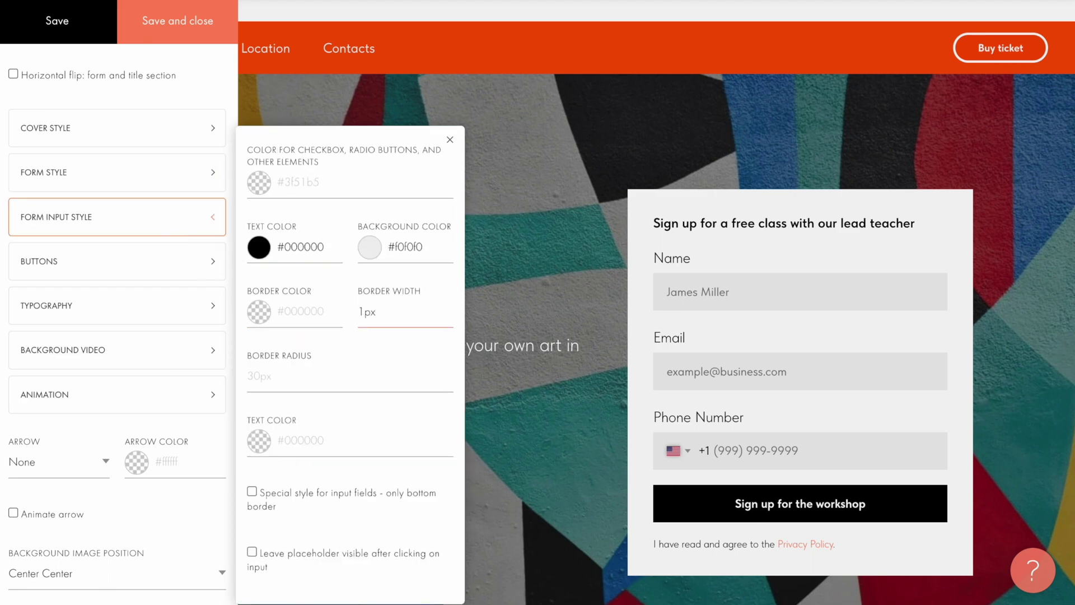
click(174, 31)
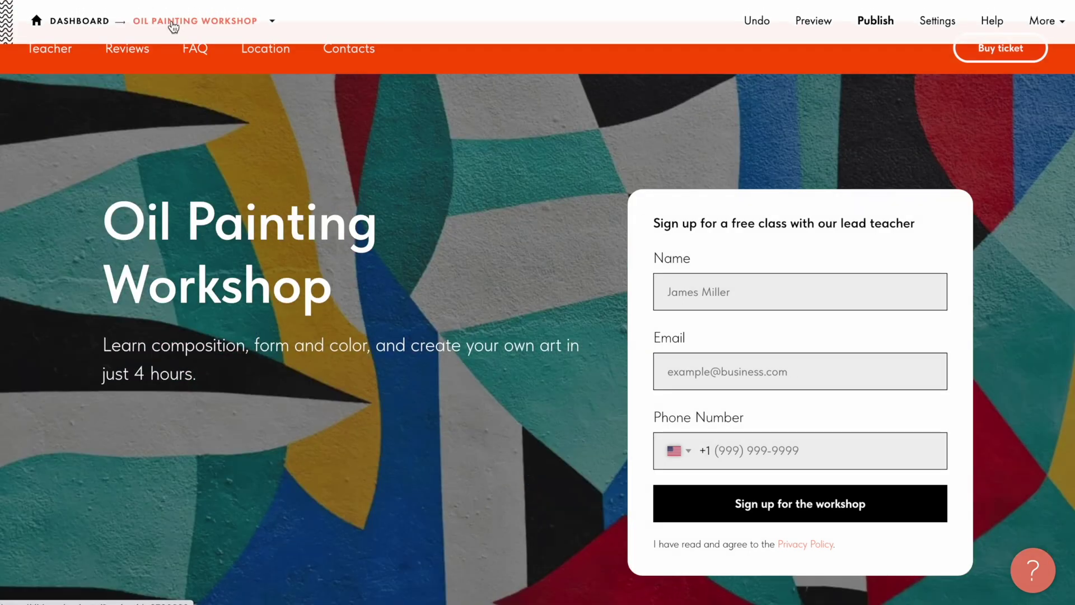
scroll(509, 178, down, 2)
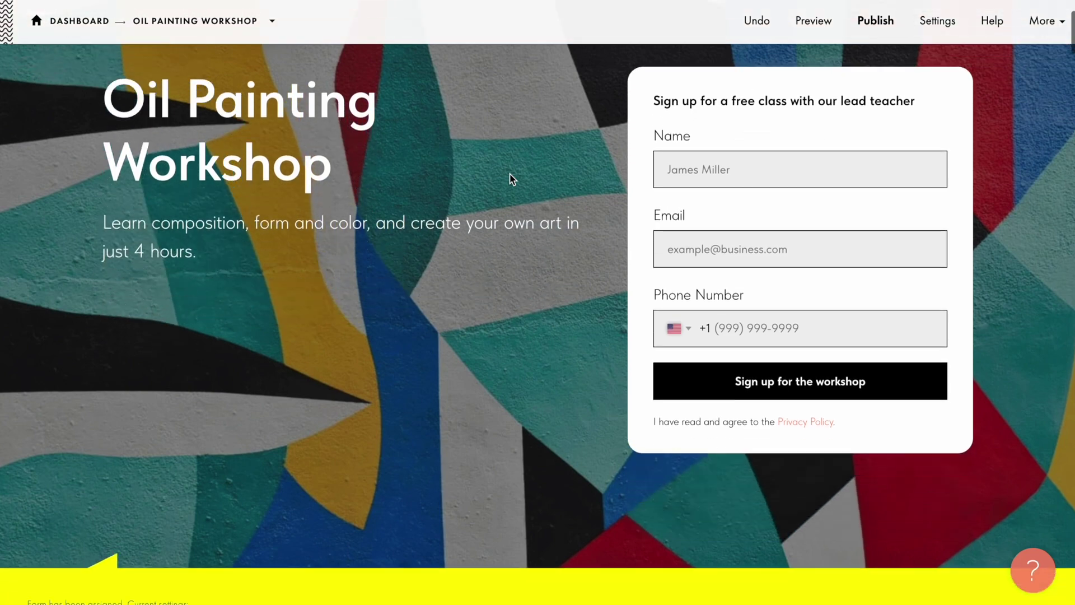
scroll(509, 177, up, 2)
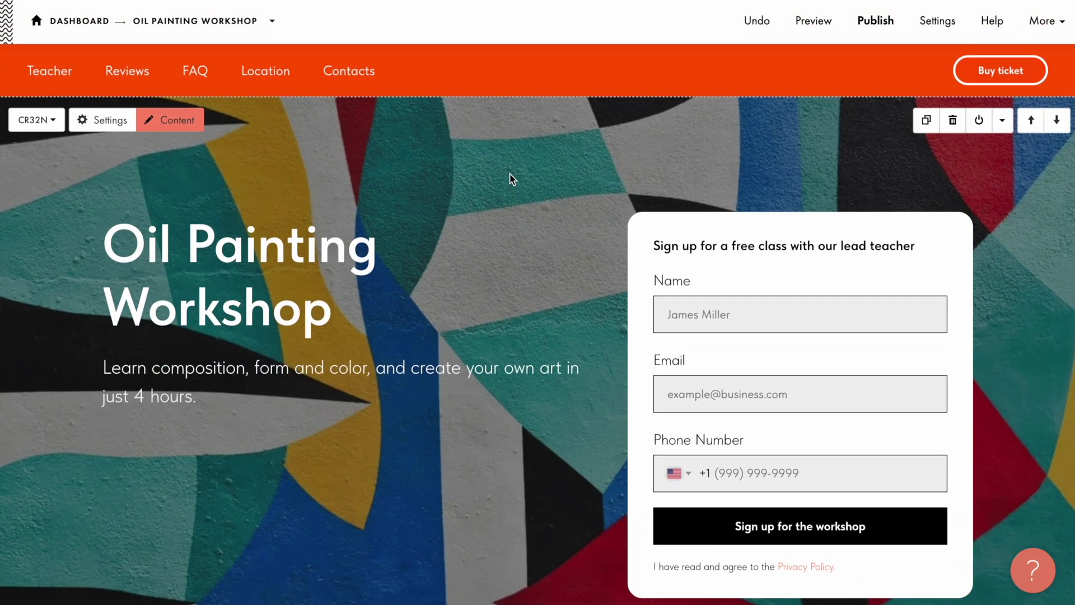
Step: Make the signup button background orange (#ff5500) and save
click(105, 120)
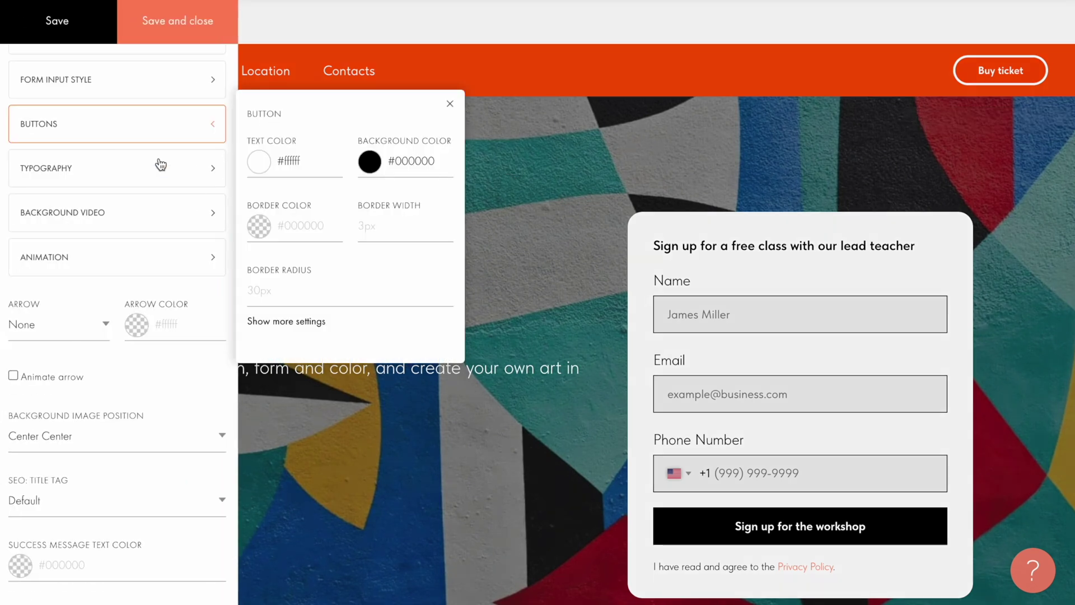
click(444, 165)
drag(449, 245, 449, 286)
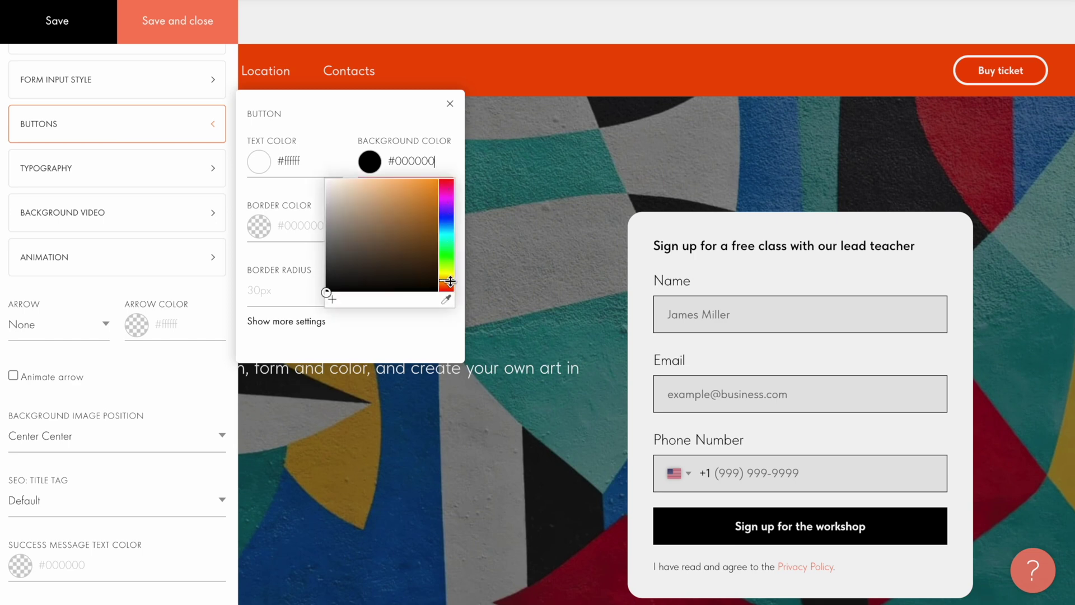
drag(368, 272, 433, 151)
click(378, 117)
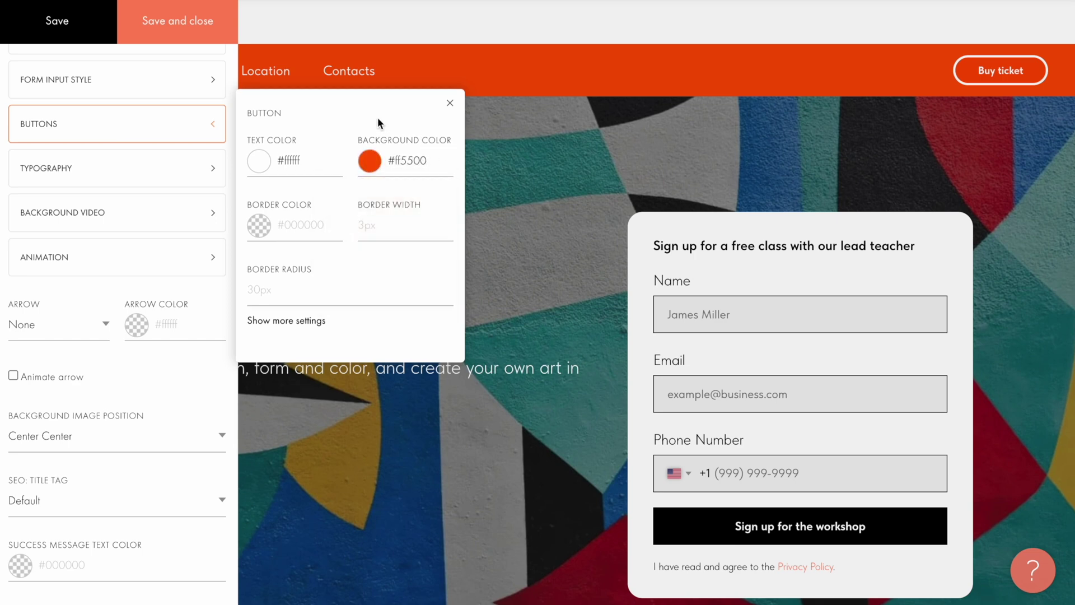
click(181, 23)
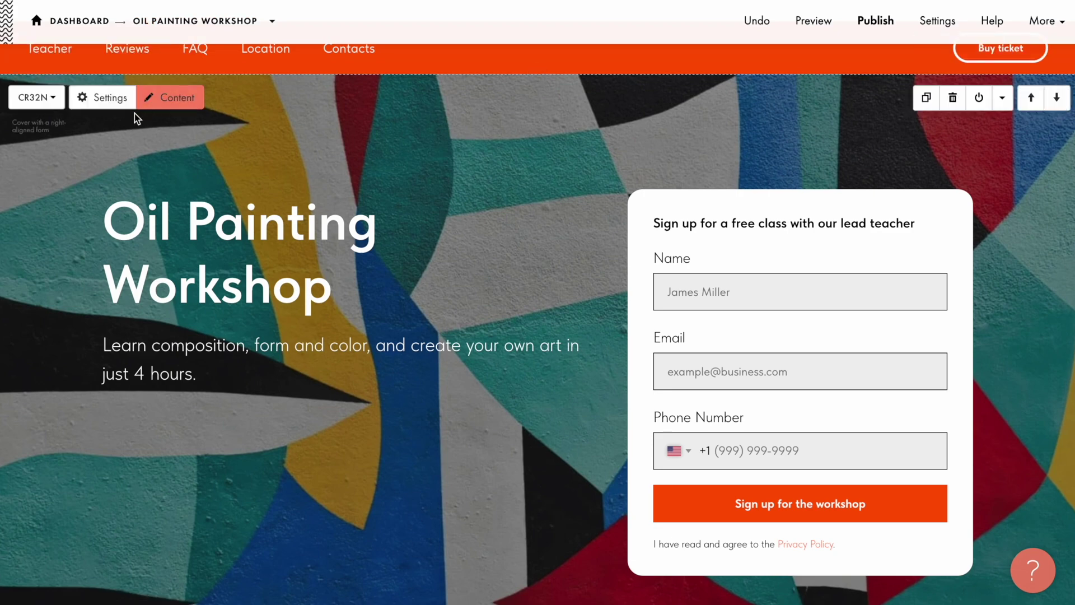
click(104, 96)
click(125, 80)
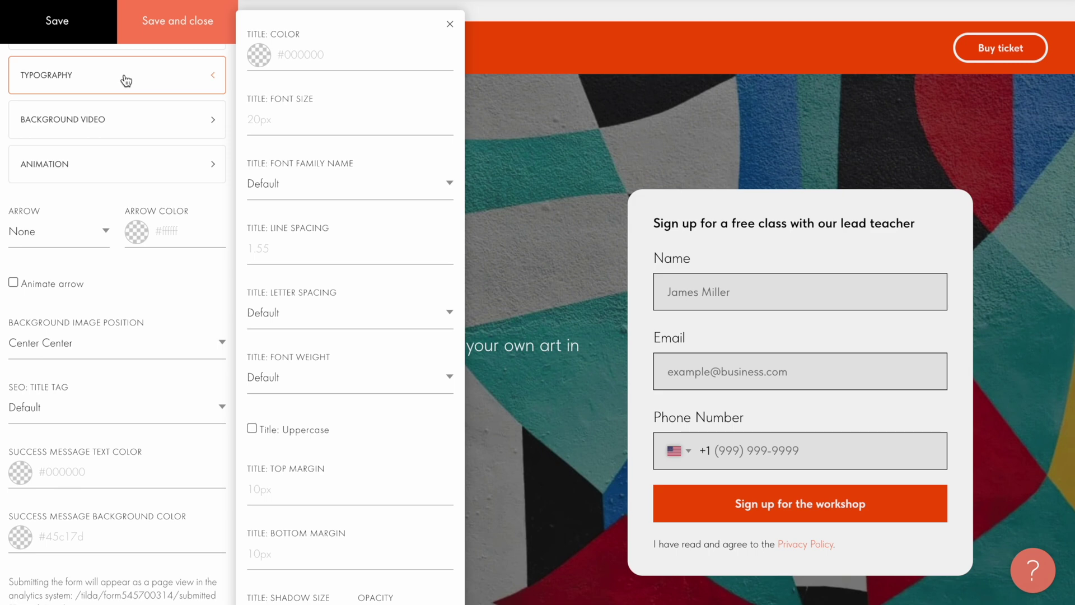
scroll(362, 123, down, 3)
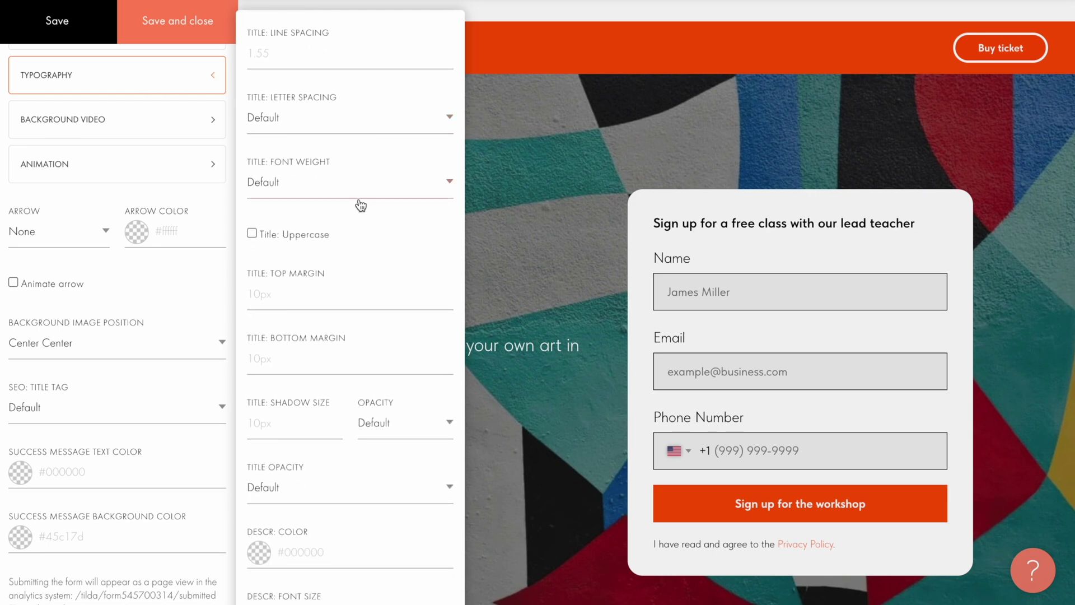
Step: Give the title a 60px top margin and Light font weight, and save
click(328, 286)
text(60px)
click(344, 183)
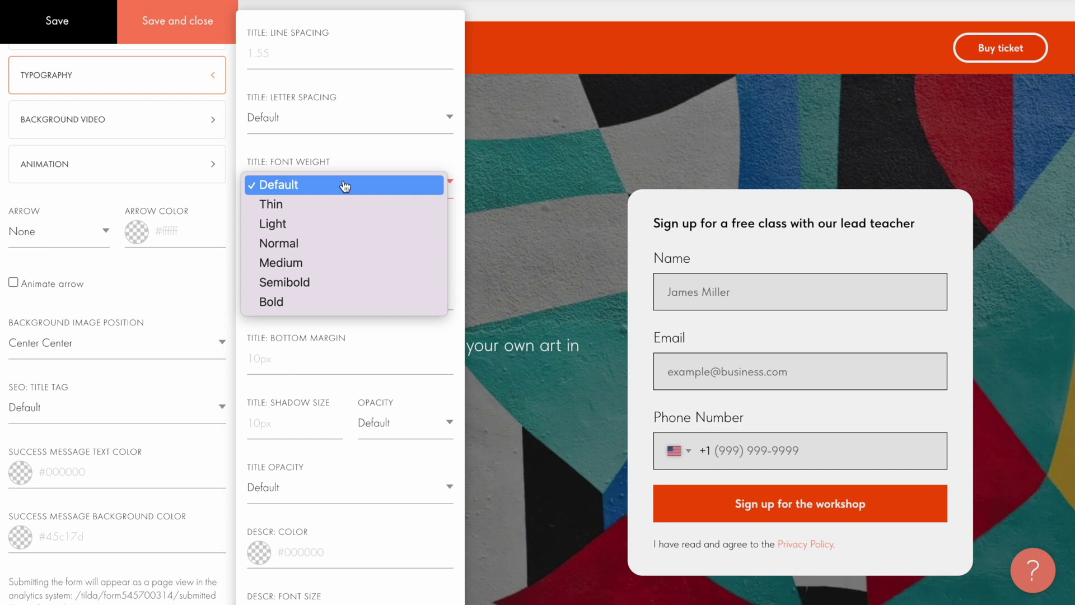
click(338, 224)
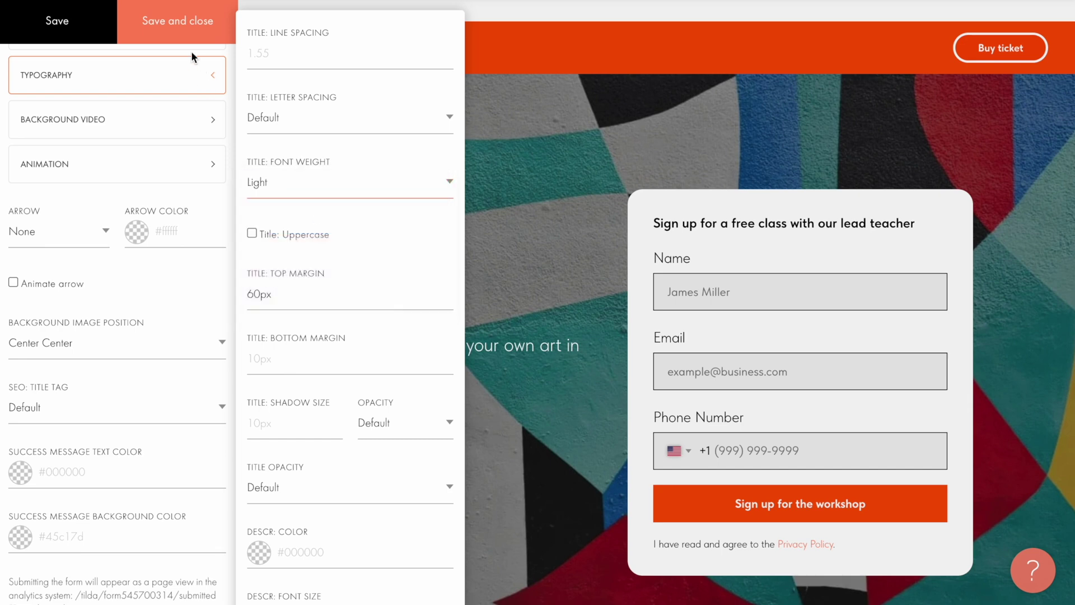
click(180, 26)
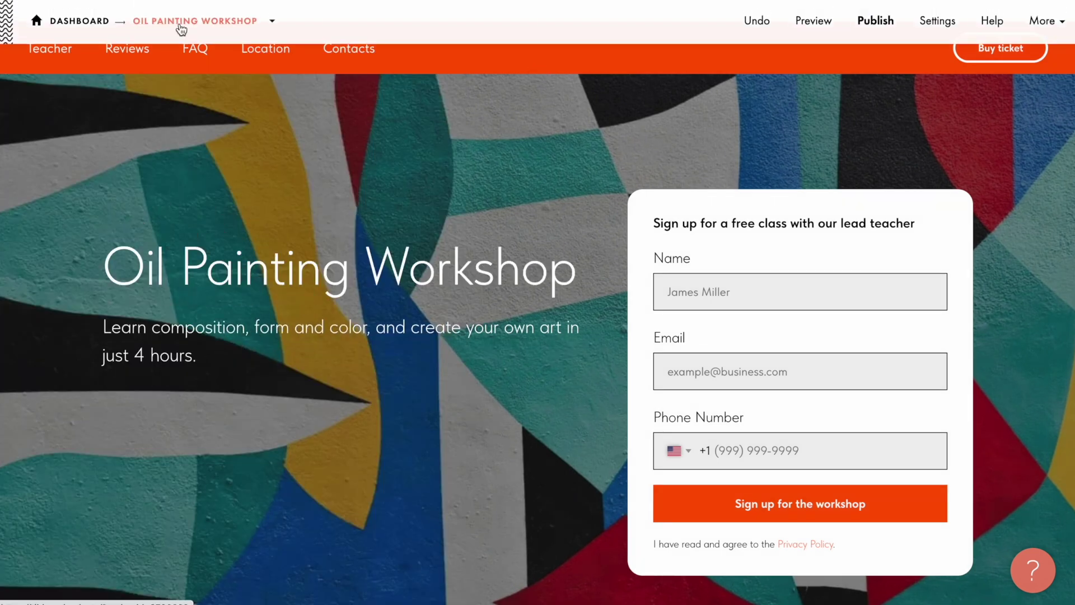
mouse_move(336, 295)
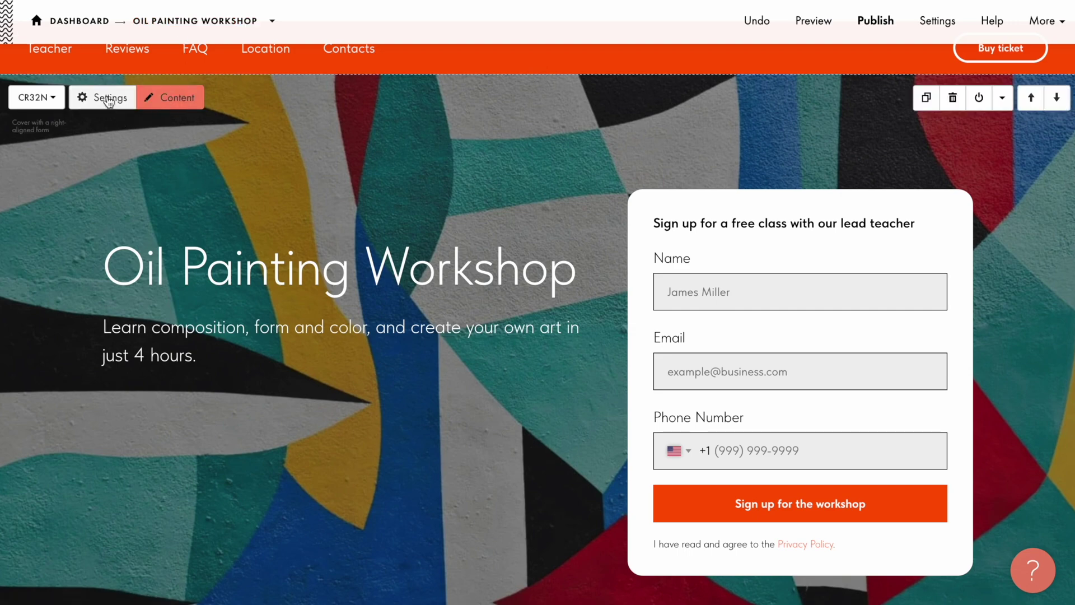
Step: Return the title font weight to Default and save
click(106, 98)
click(107, 133)
click(354, 377)
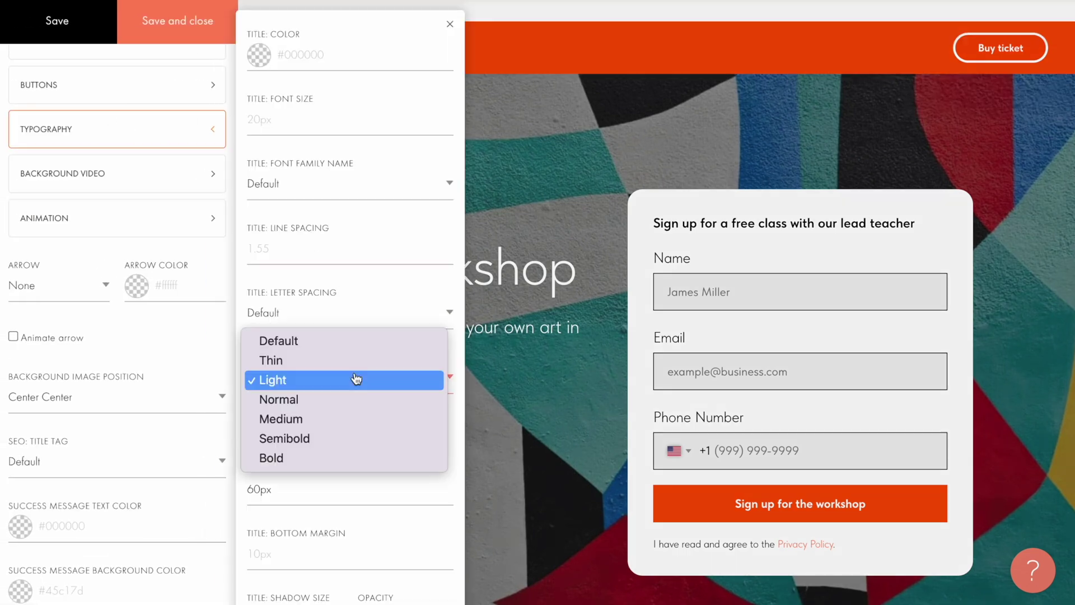
click(348, 343)
click(175, 29)
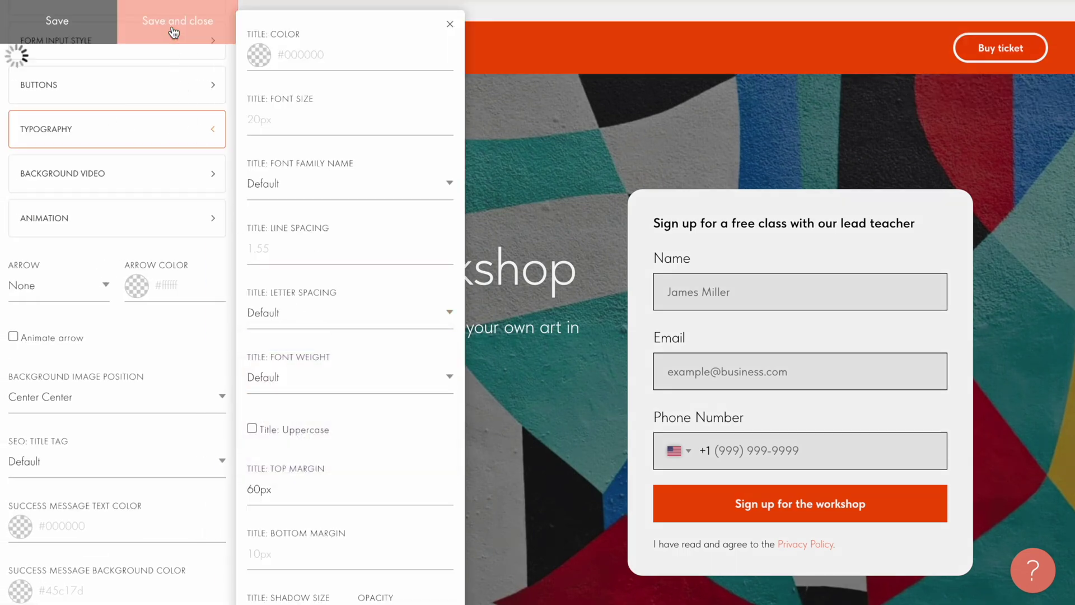
click(108, 98)
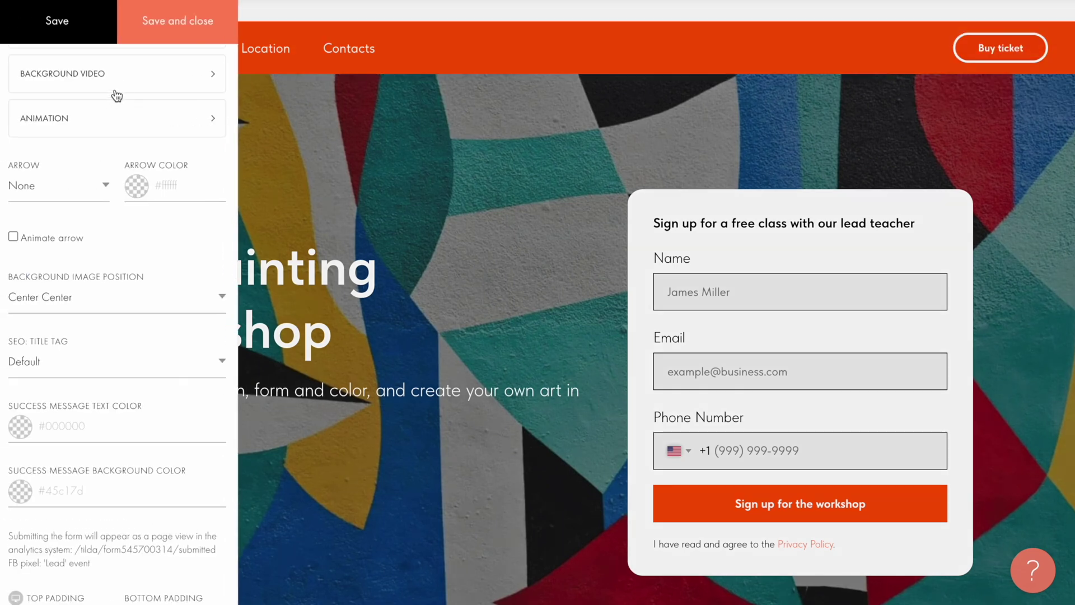
Step: Set the sign-up button's Animation effect to Flash and save the cover settings
click(127, 82)
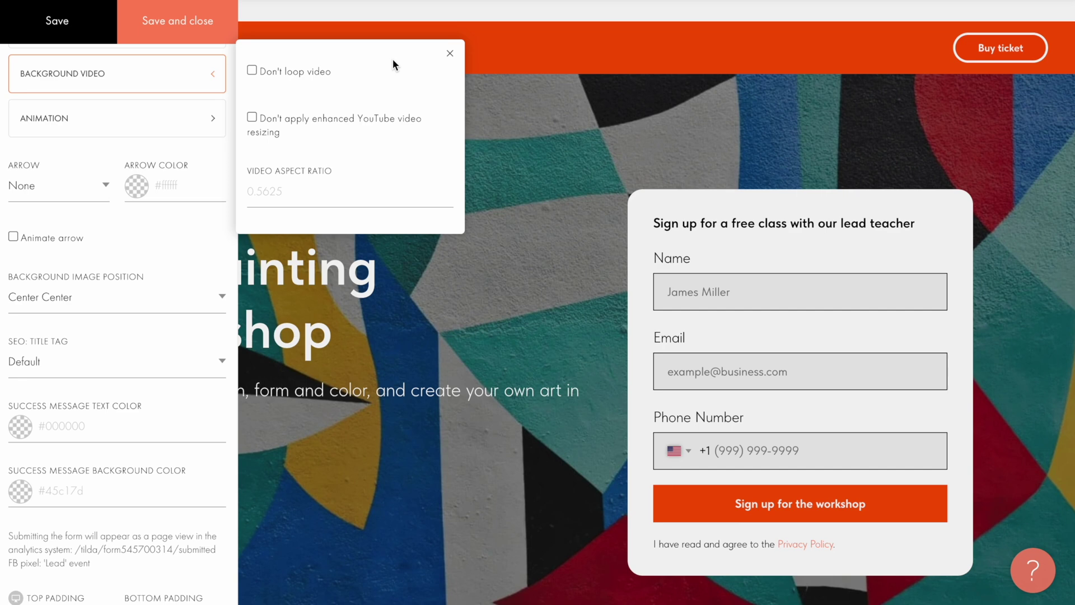
click(170, 123)
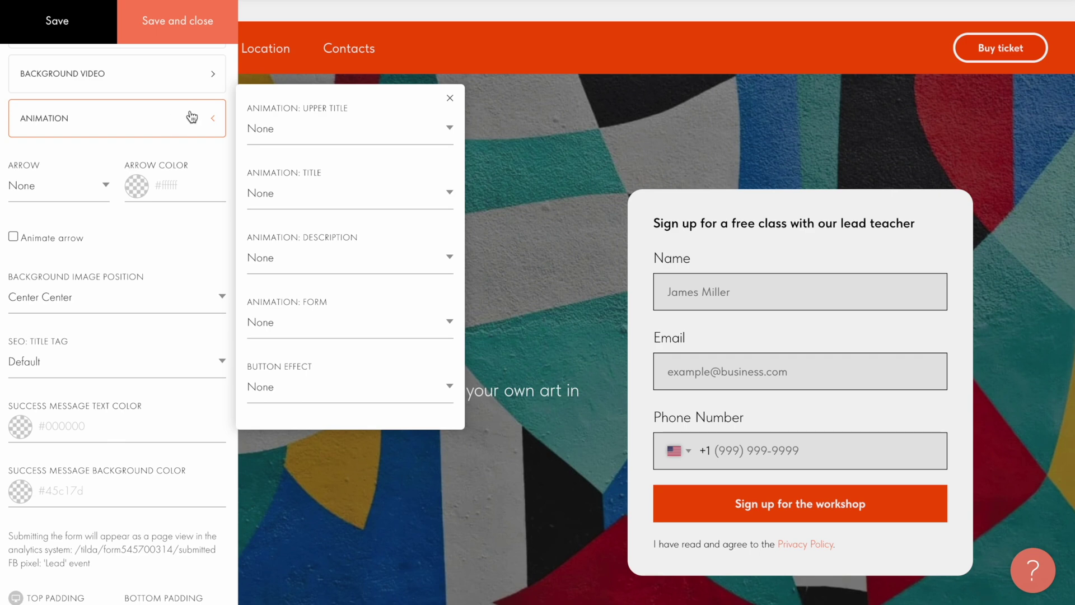
click(439, 388)
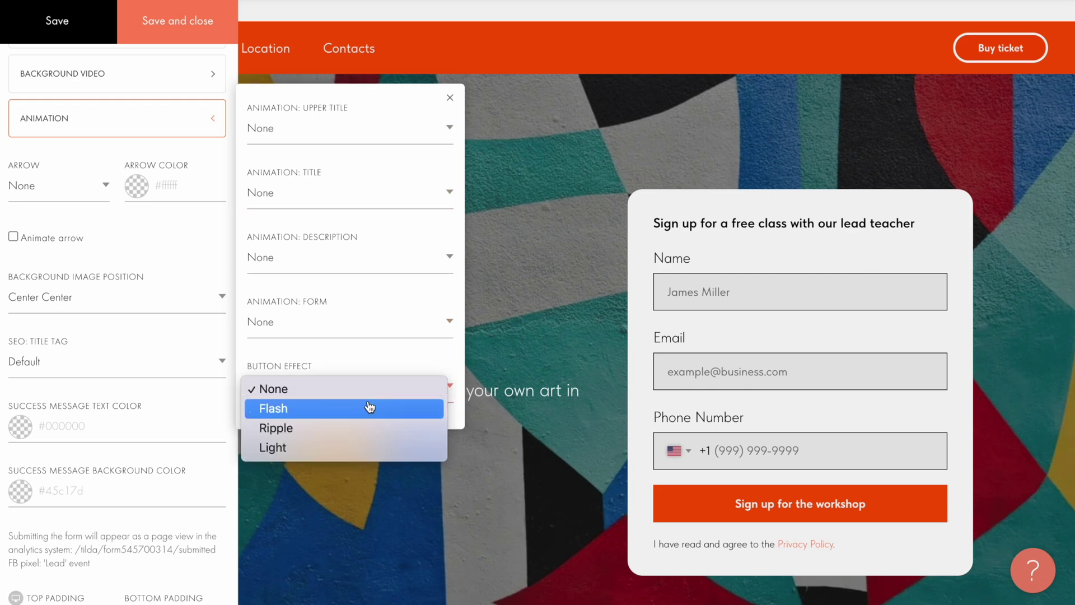
click(354, 412)
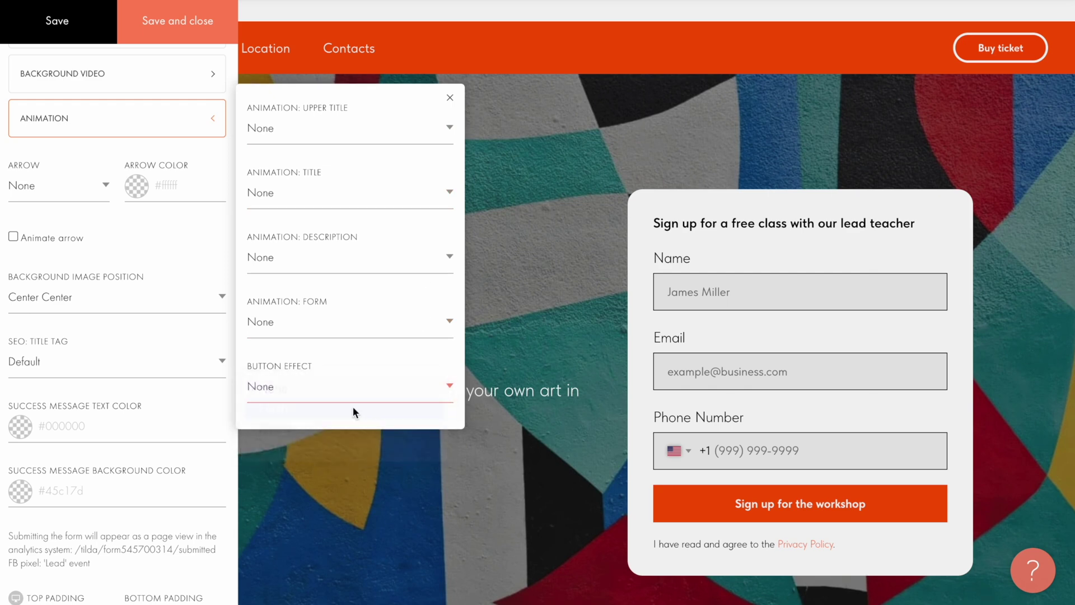
click(161, 31)
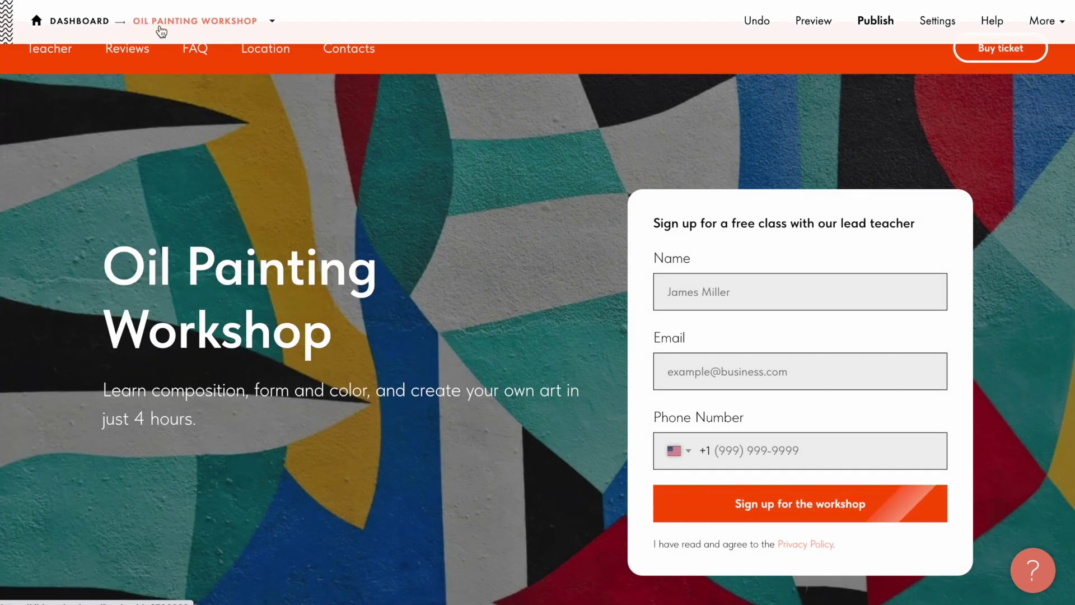
mouse_move(336, 252)
click(108, 97)
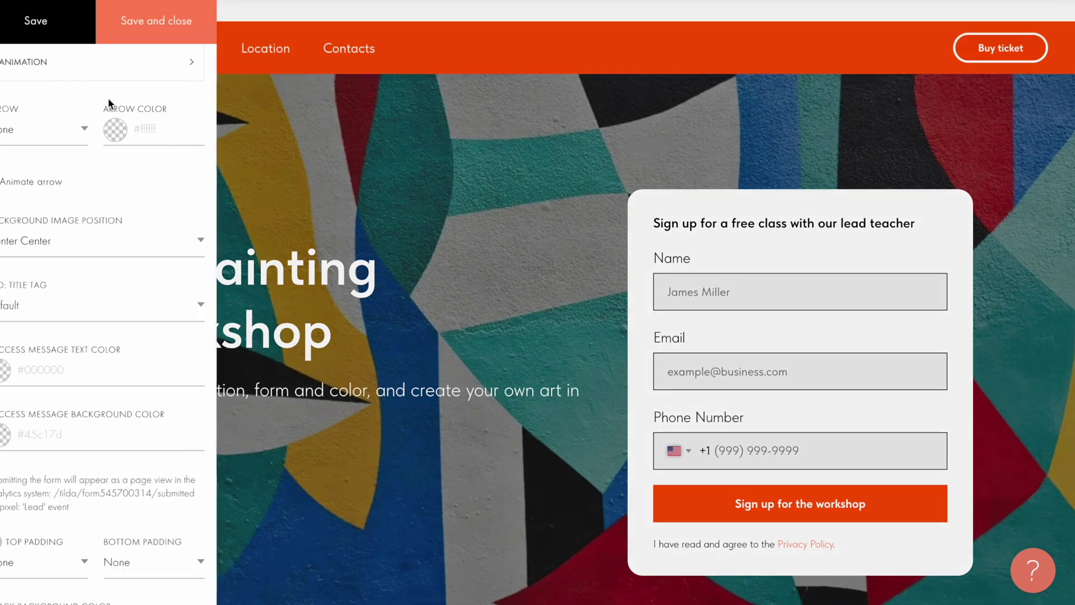
Step: Add a Down arrow to the cover, save, and test it scrolls to the next section
click(91, 136)
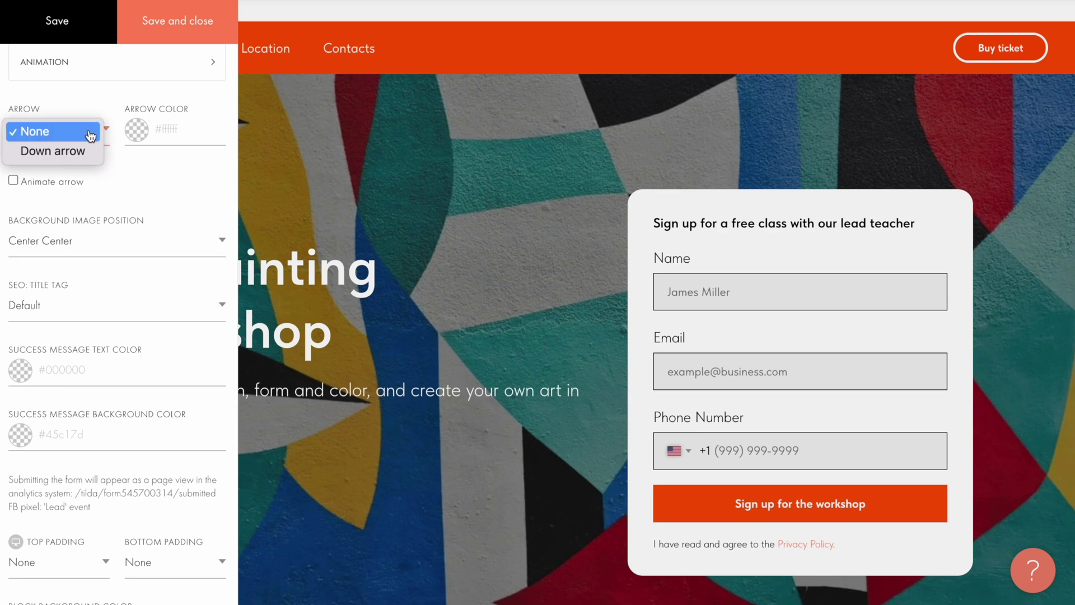
click(83, 151)
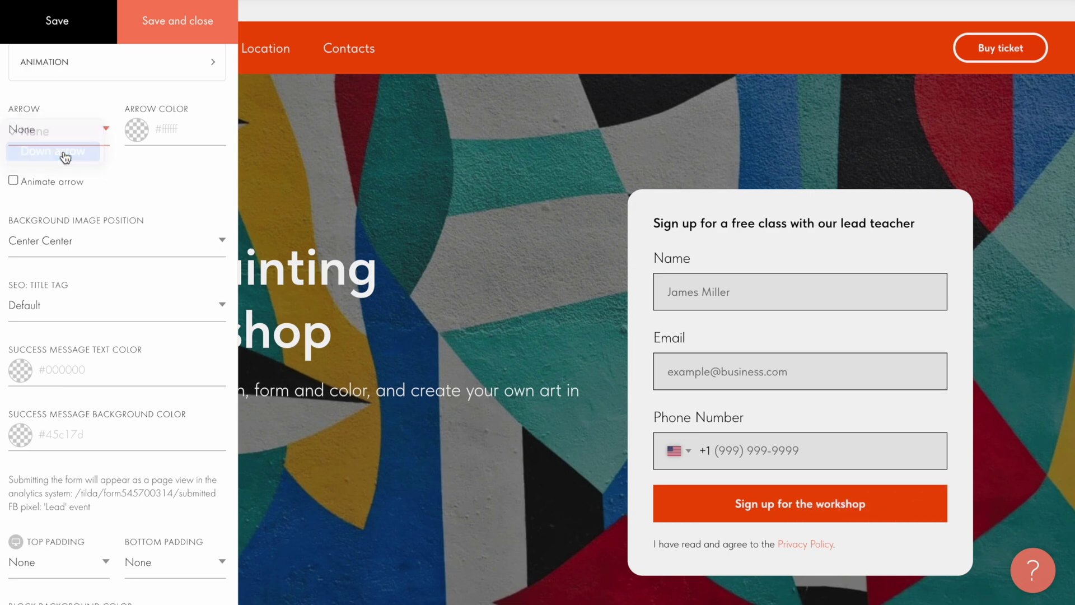
click(180, 24)
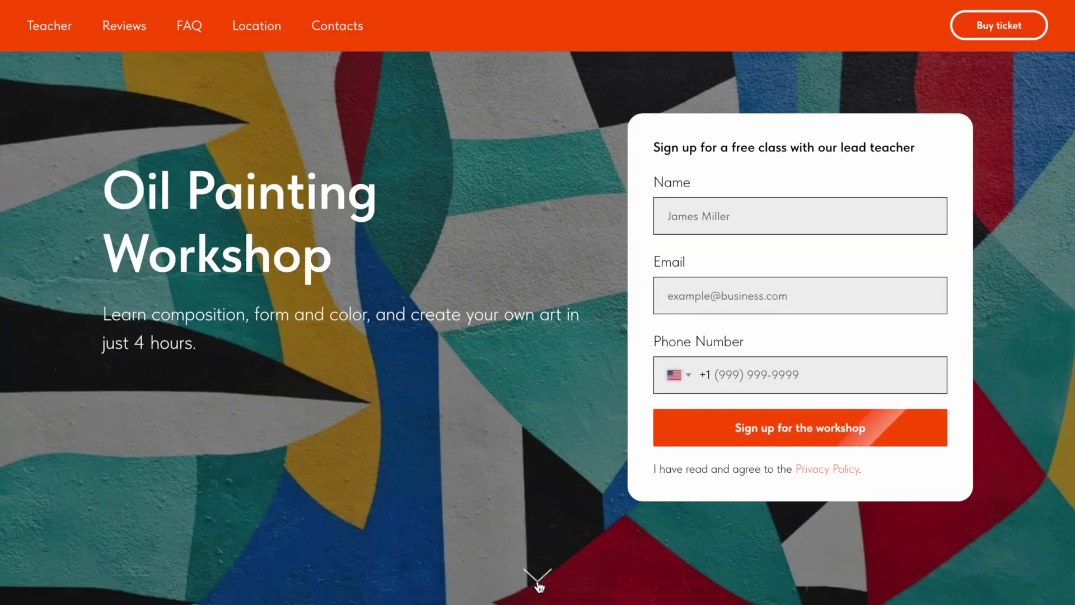
click(538, 585)
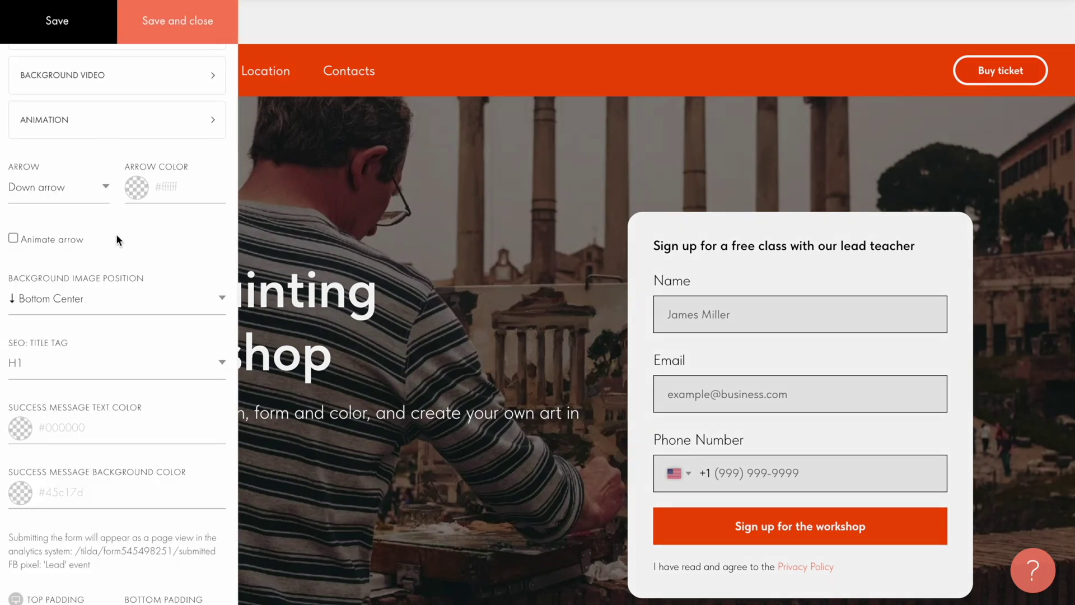
Step: Set the cover's Background Image Position to Top Center and save the settings
click(122, 299)
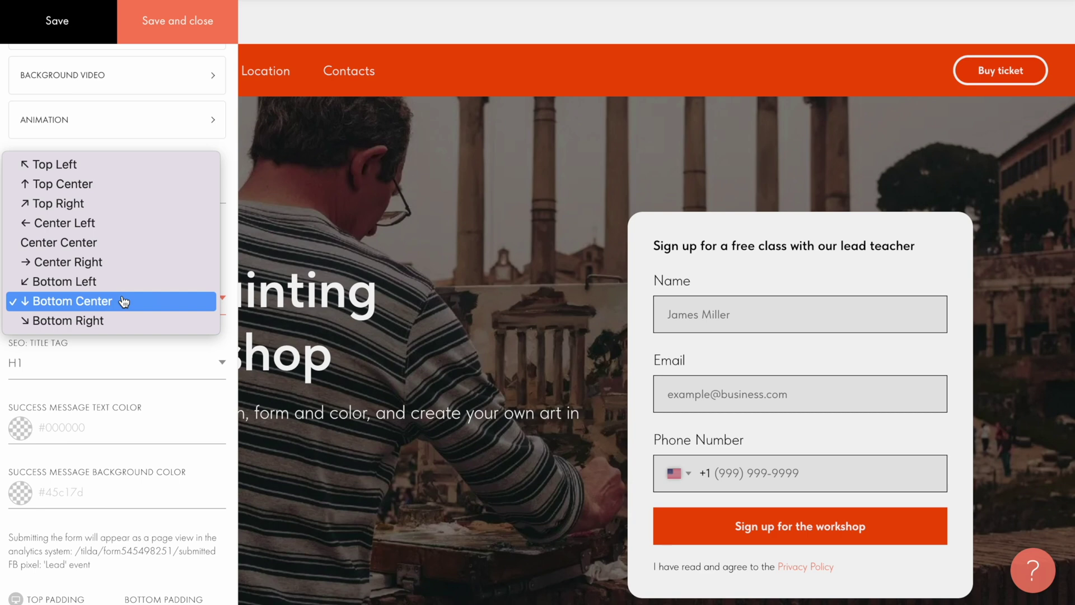
click(116, 184)
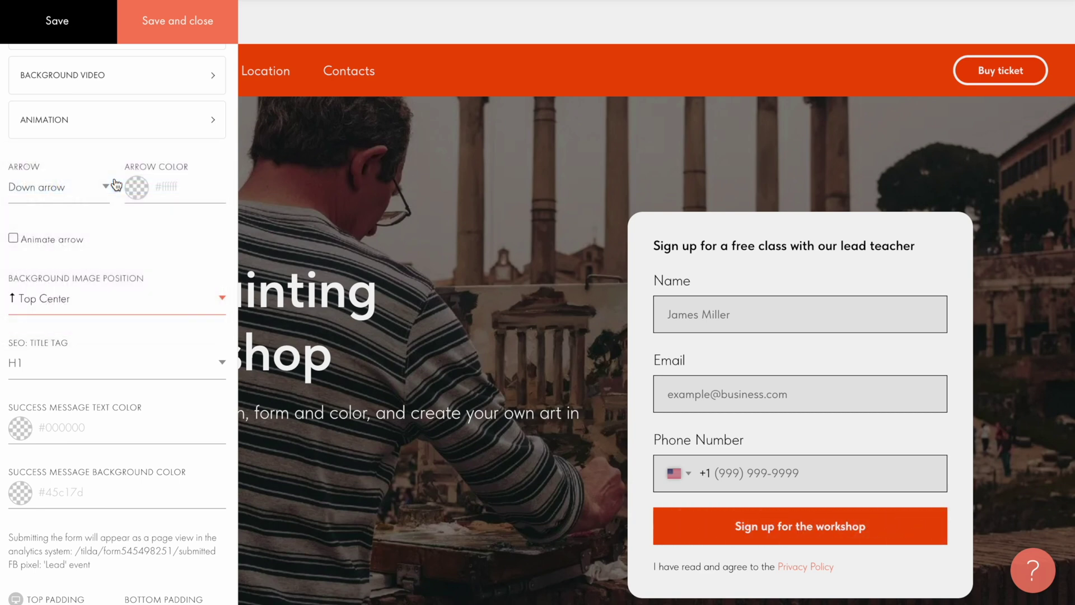
click(175, 26)
scroll(176, 25, down, 1)
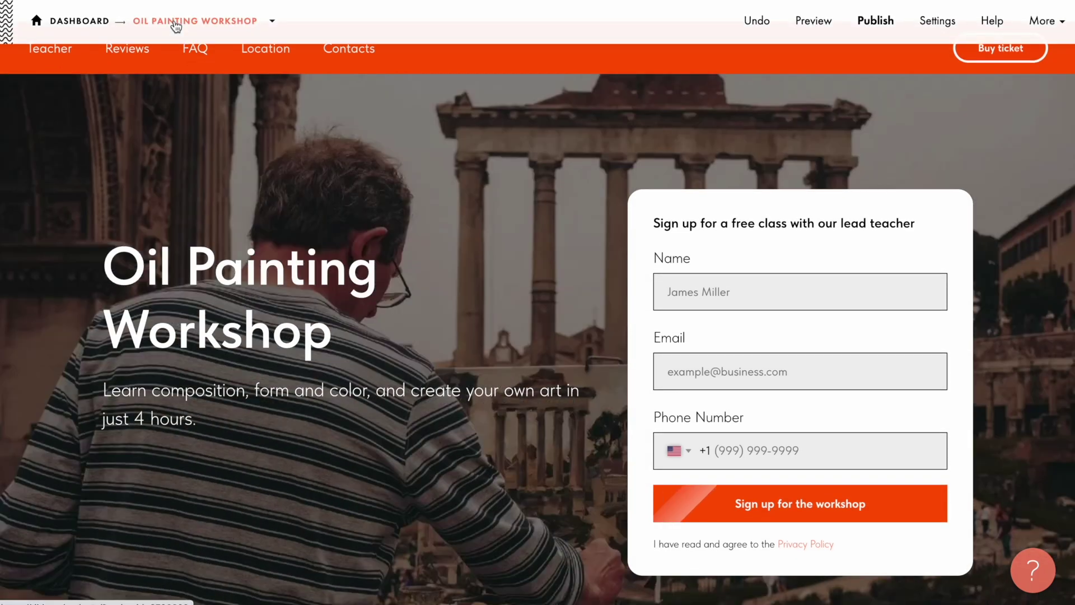
scroll(176, 25, down, 3)
scroll(176, 26, up, 3)
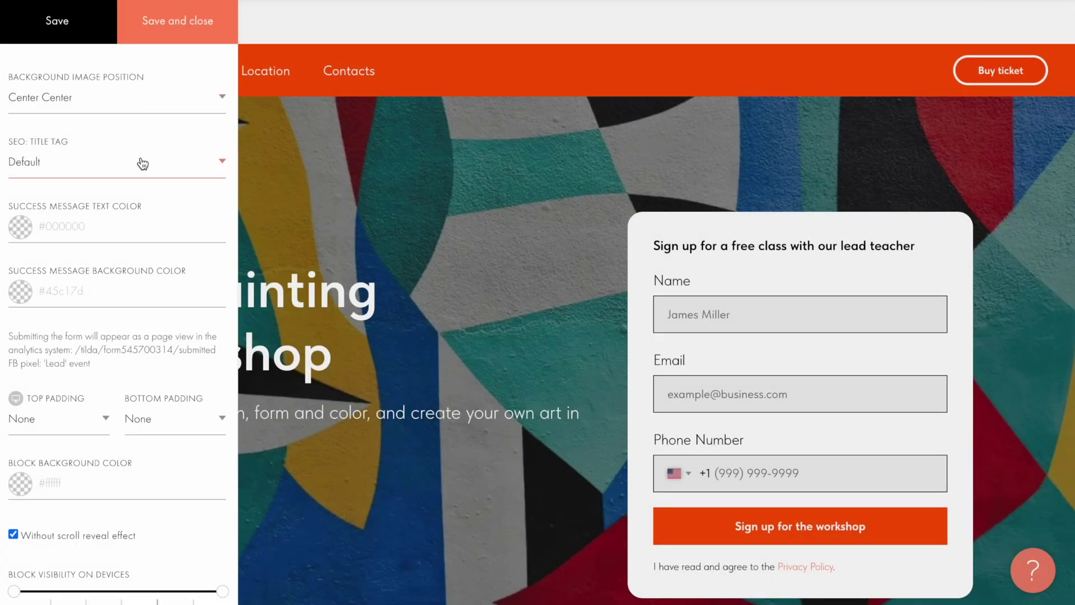
Step: Set the cover's SEO Title Tag option to H1
click(141, 163)
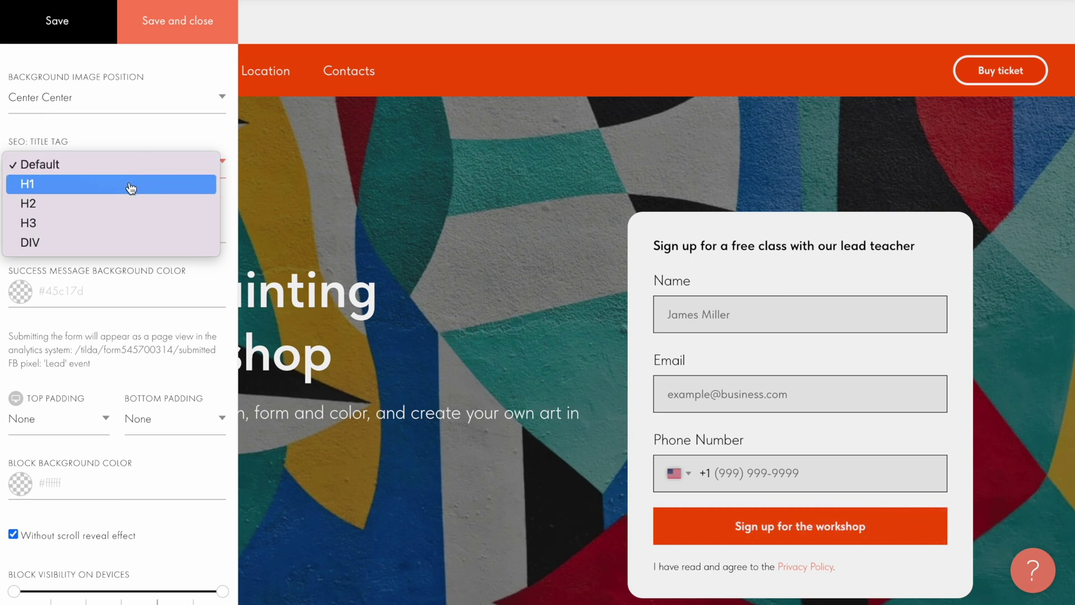
click(131, 187)
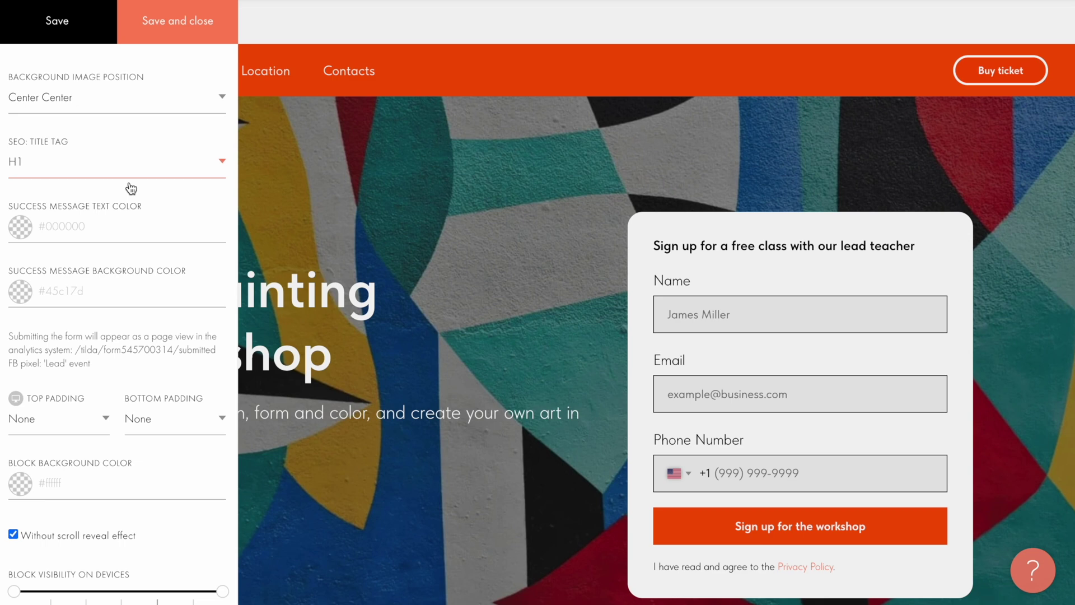
scroll(131, 187, down, 1)
scroll(131, 188, down, 3)
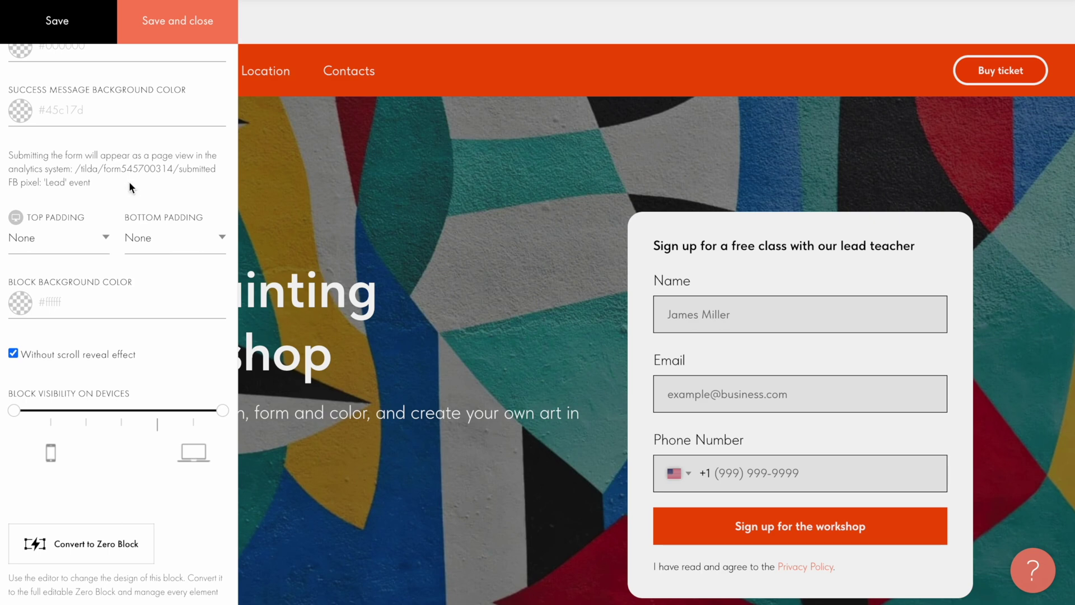
drag(76, 165, 86, 166)
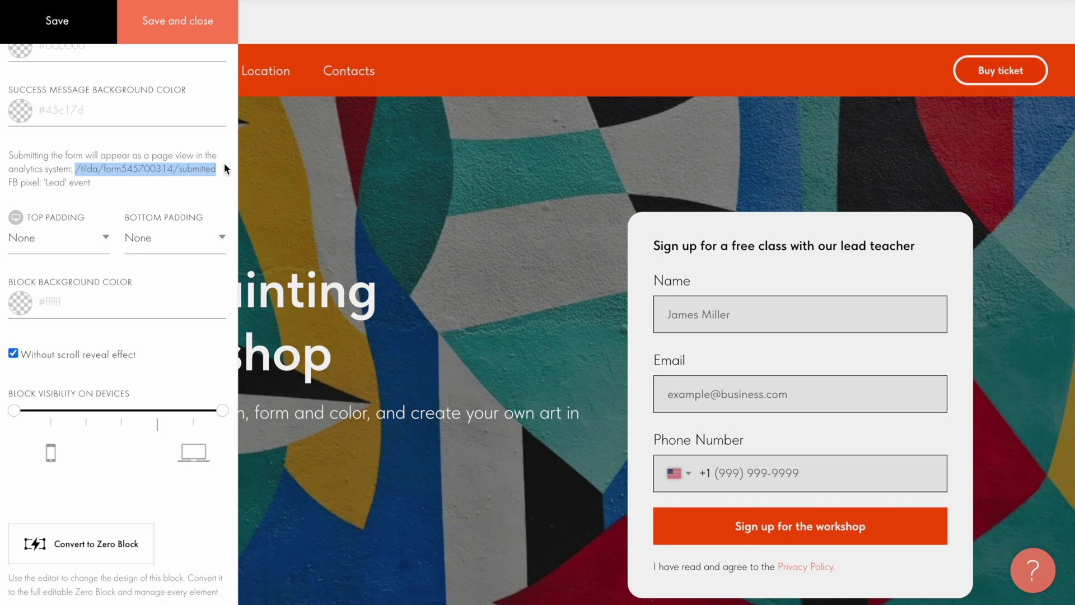
click(224, 163)
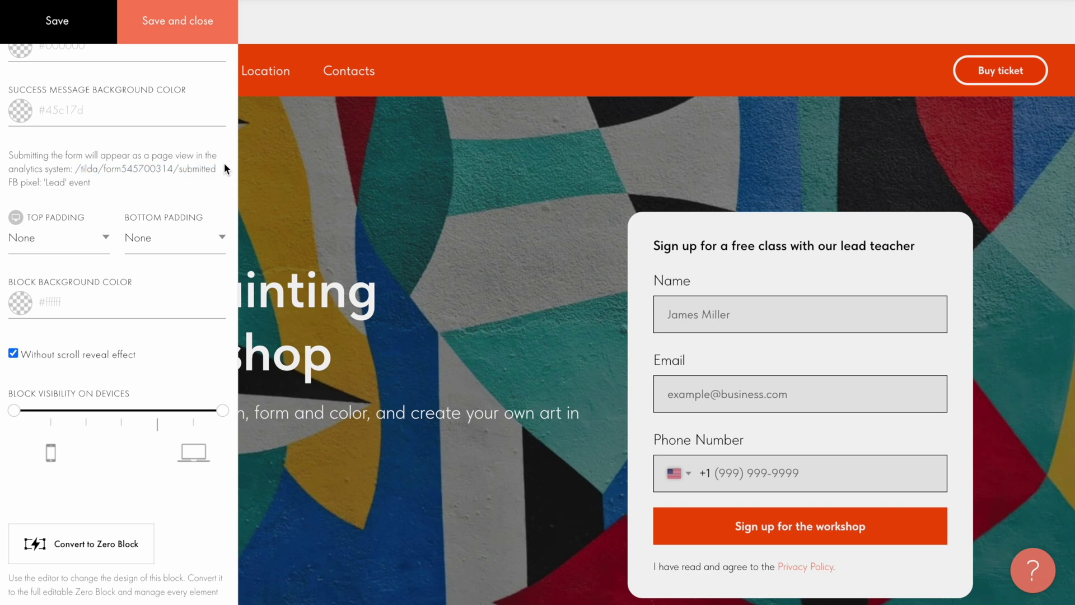
Step: Save the cover settings, publish the workshop page and open the live page
click(178, 24)
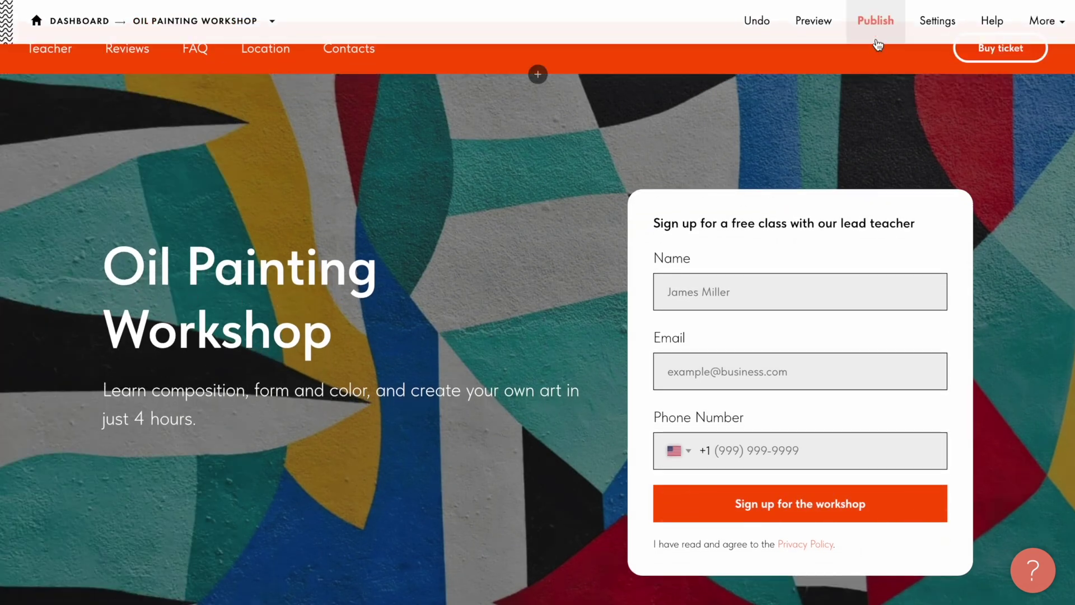
click(875, 23)
click(538, 249)
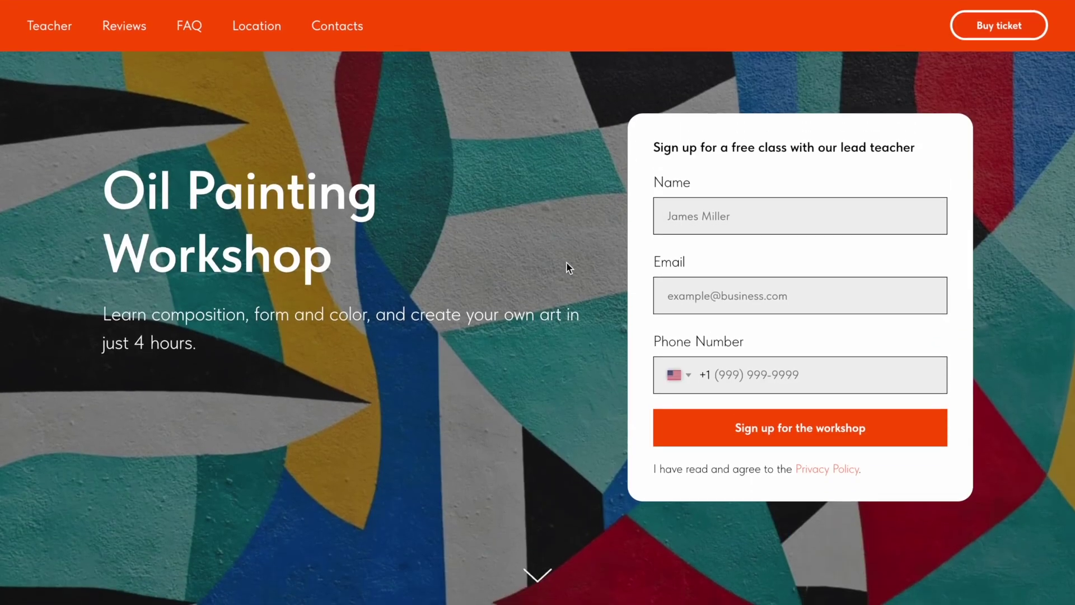
Step: Fill the live form's Name, Email and Phone fields and submit a test sign-up
click(672, 215)
click(753, 290)
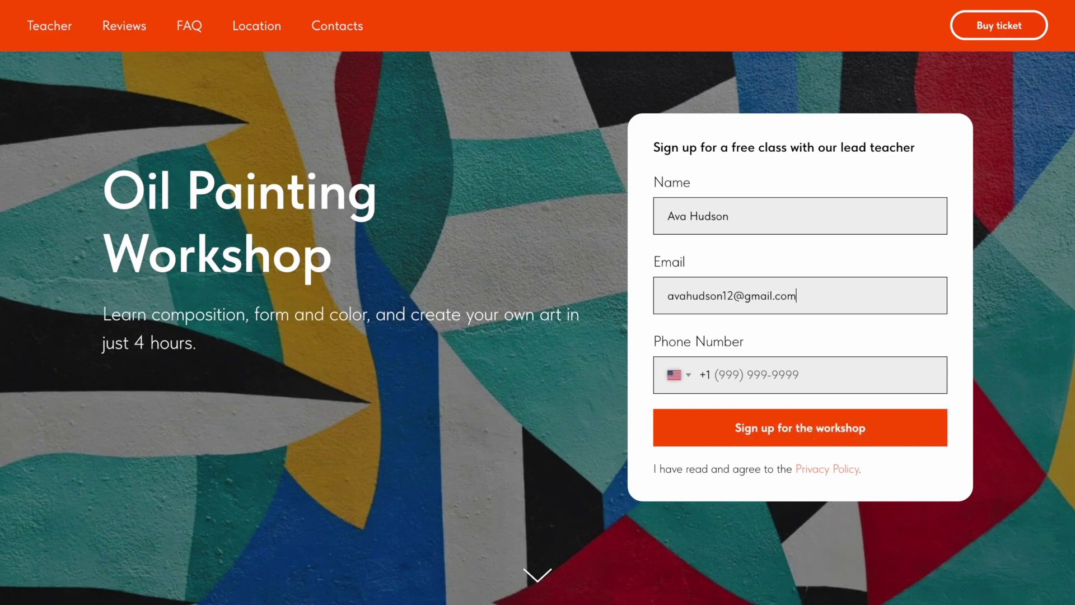
click(782, 370)
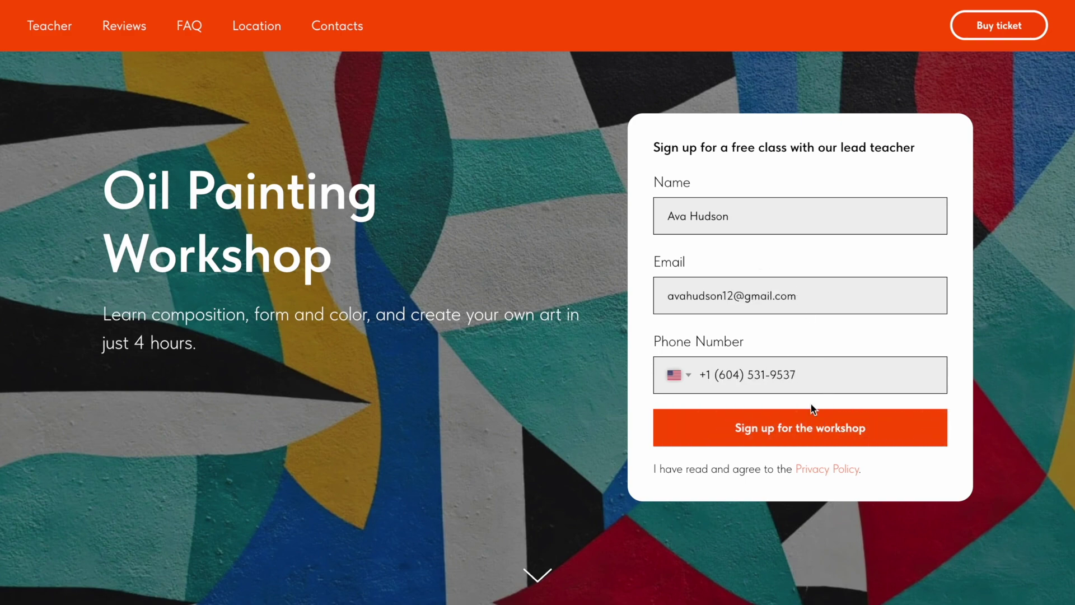
click(792, 432)
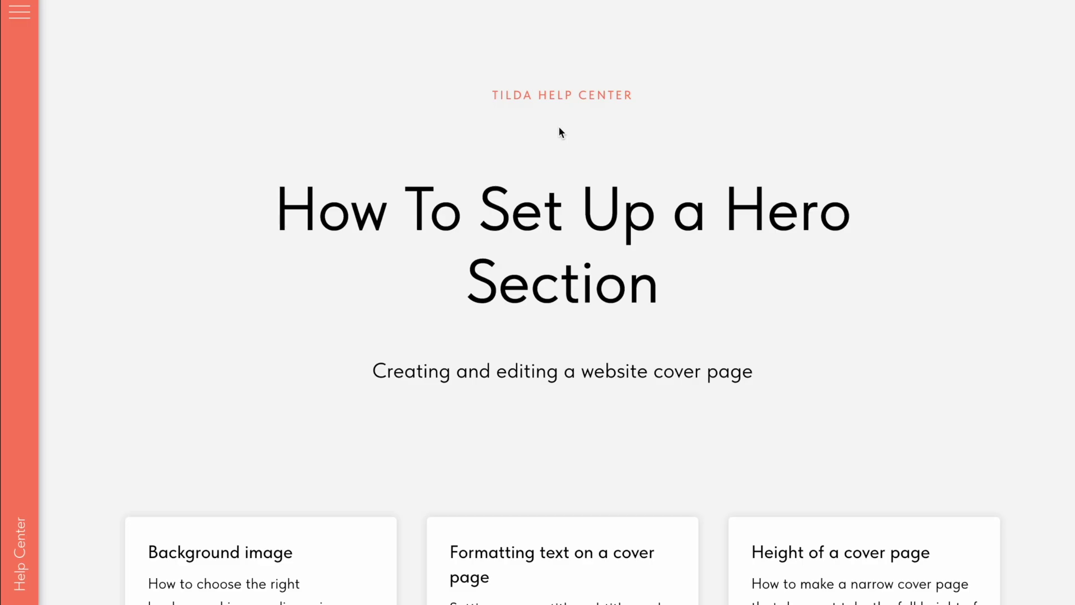
scroll(558, 126, down, 3)
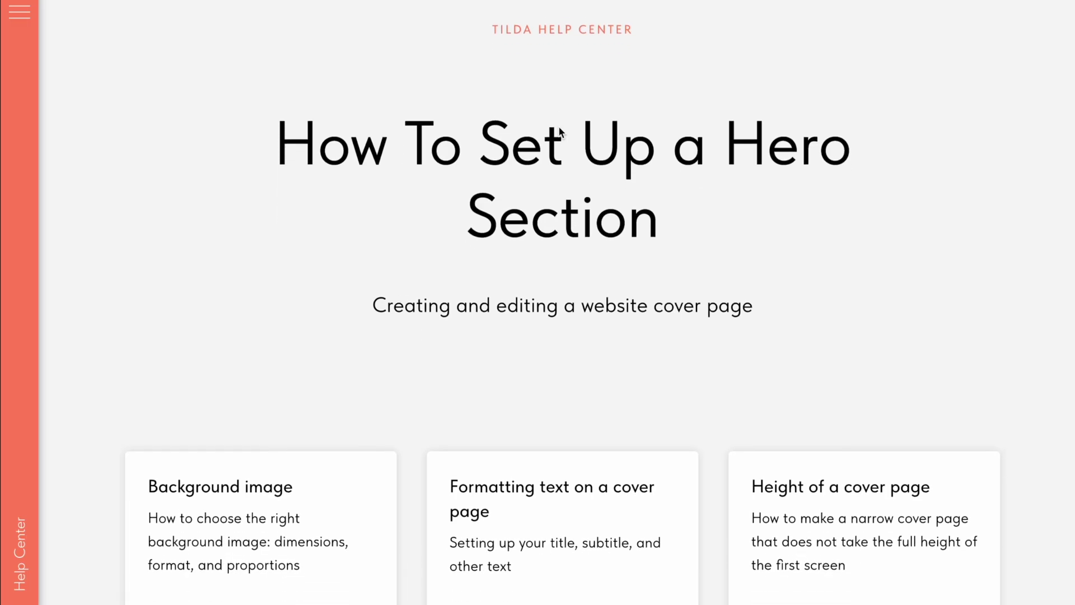
scroll(559, 126, down, 1)
scroll(559, 126, down, 1)
scroll(559, 126, down, 1)
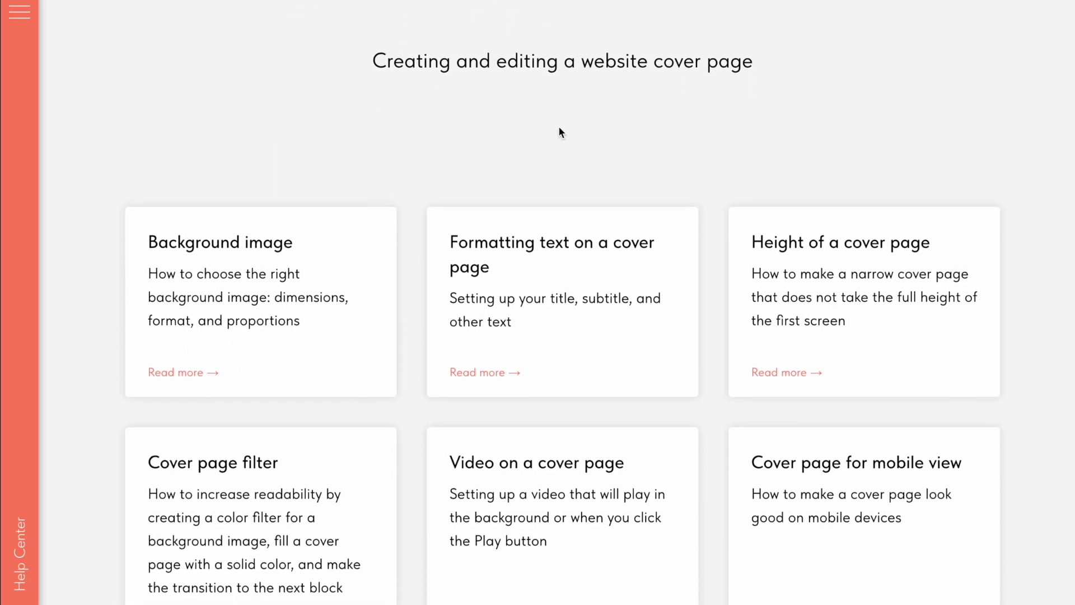
scroll(558, 126, down, 1)
scroll(558, 131, down, 1)
scroll(559, 132, down, 1)
scroll(558, 132, down, 1)
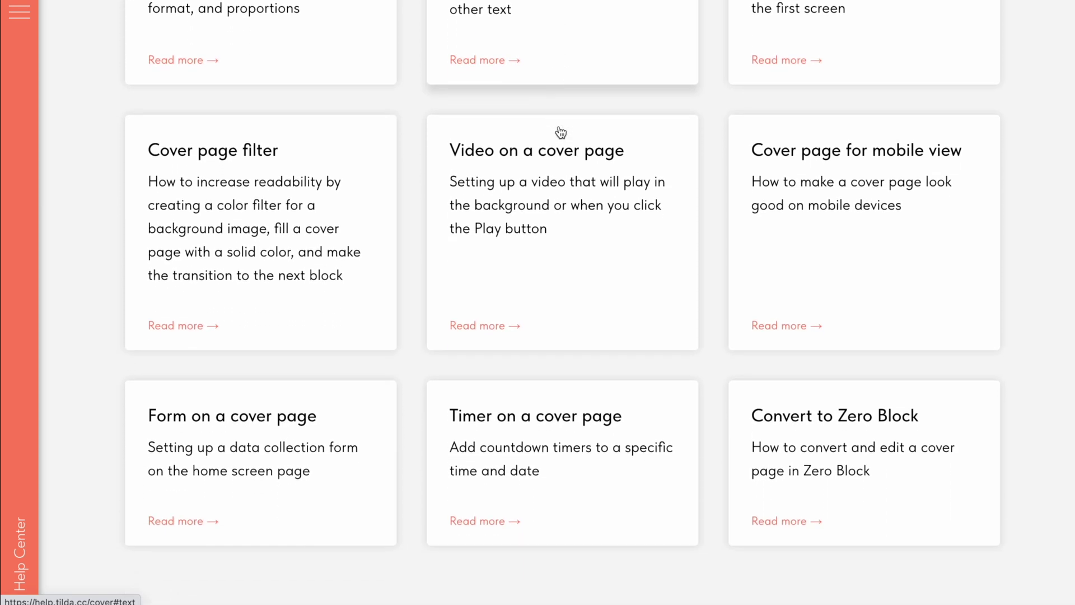
scroll(559, 132, down, 1)
scroll(560, 132, down, 1)
scroll(560, 132, down, 1)
scroll(560, 132, down, 1)
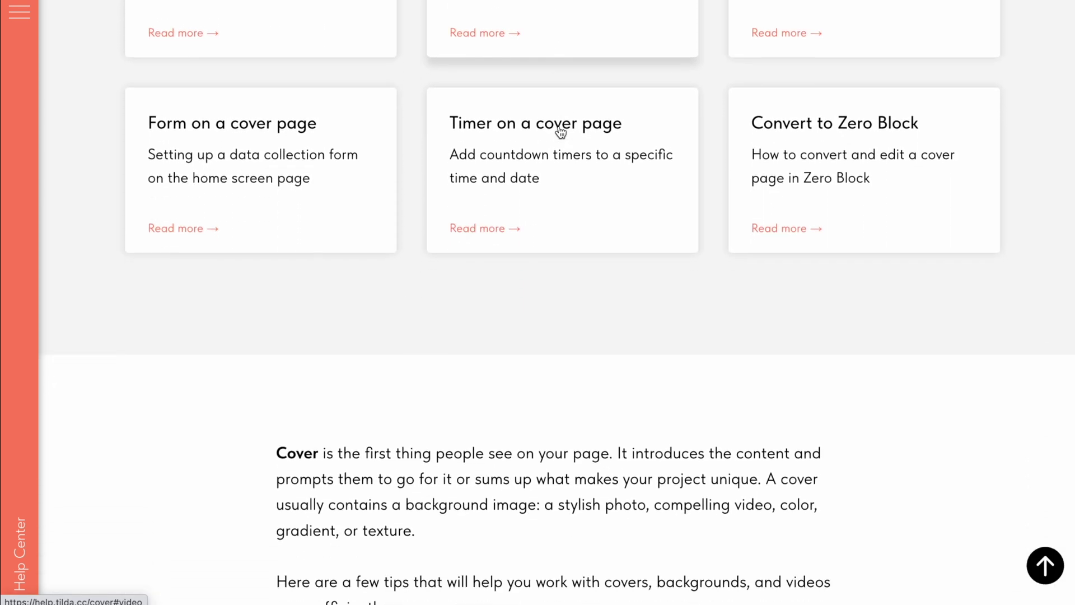
scroll(561, 132, down, 1)
scroll(560, 132, down, 1)
scroll(561, 132, down, 1)
scroll(561, 132, down, 1)
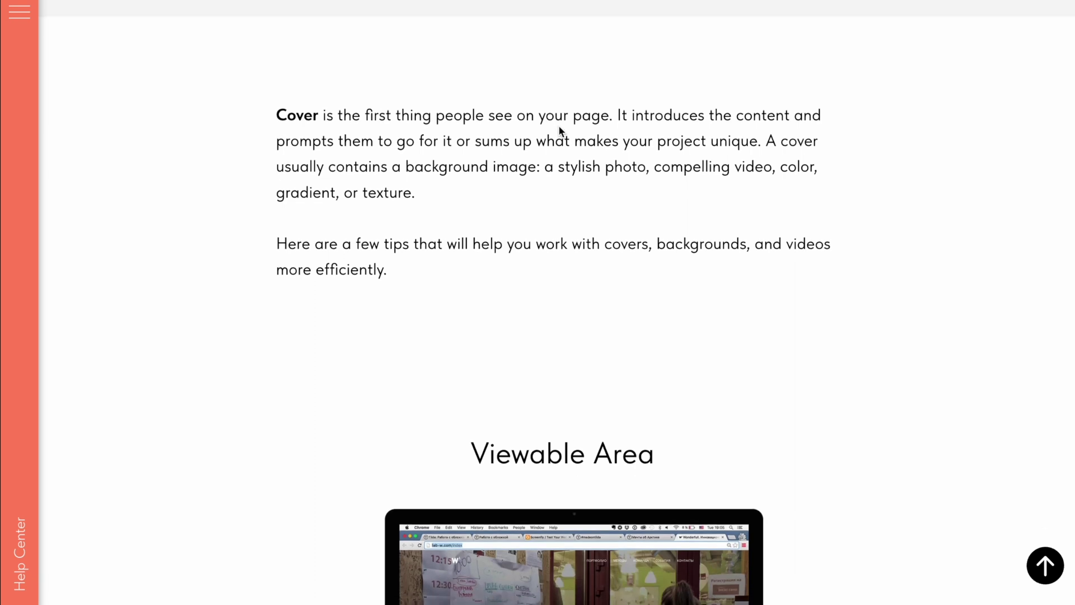
scroll(560, 131, down, 1)
scroll(559, 131, down, 1)
scroll(559, 132, down, 1)
scroll(558, 132, down, 1)
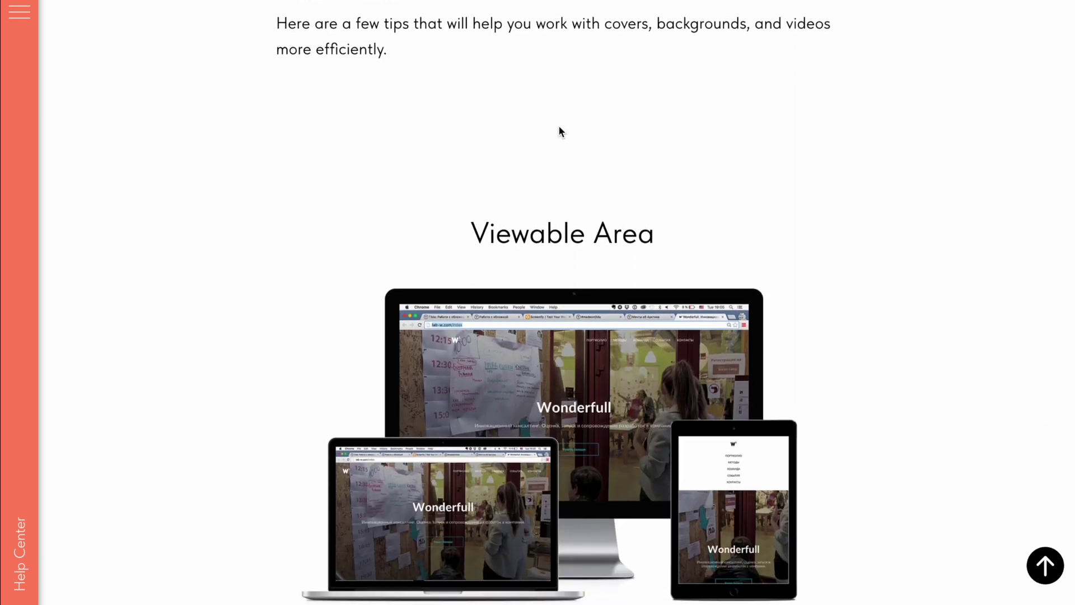